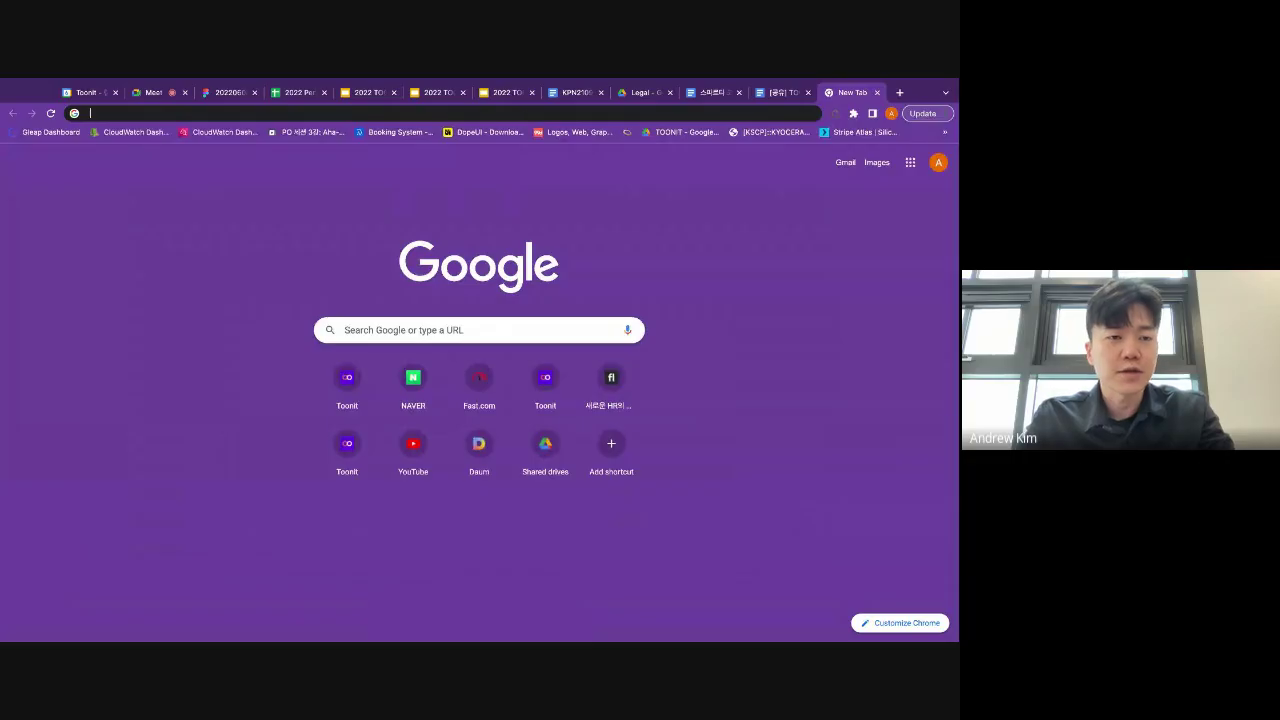
text(www.toonit.com)
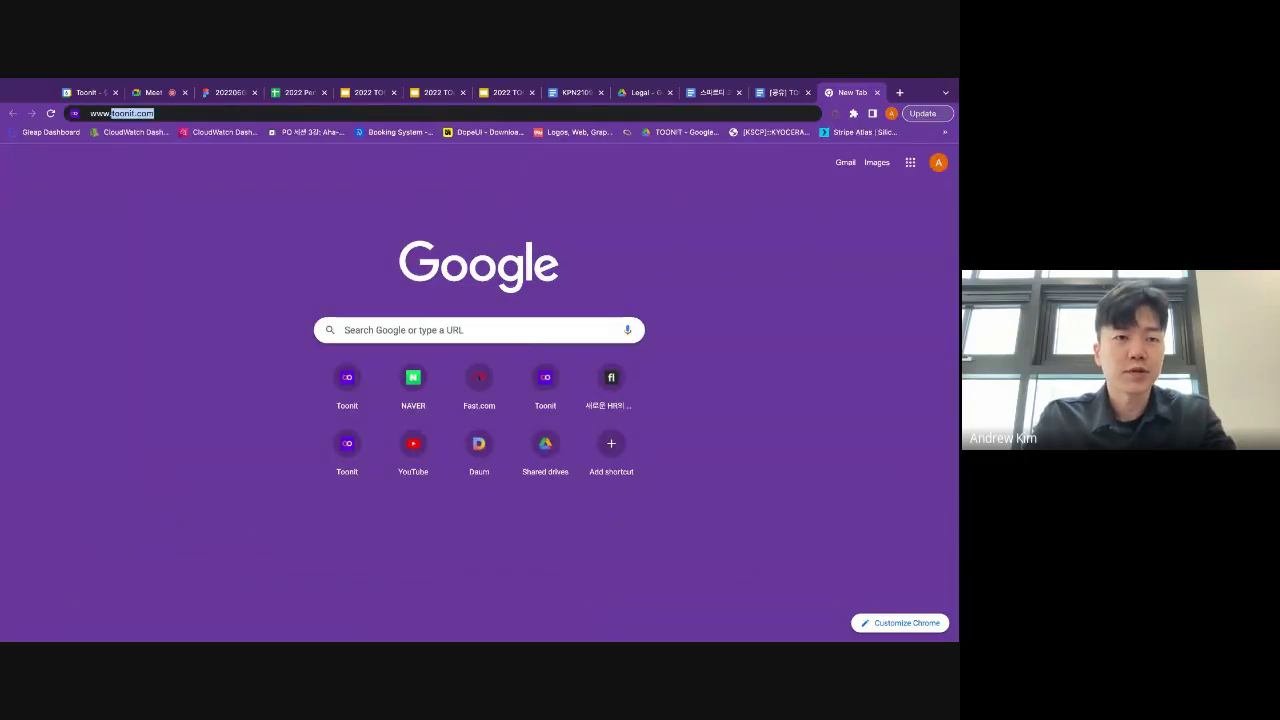
key(Return)
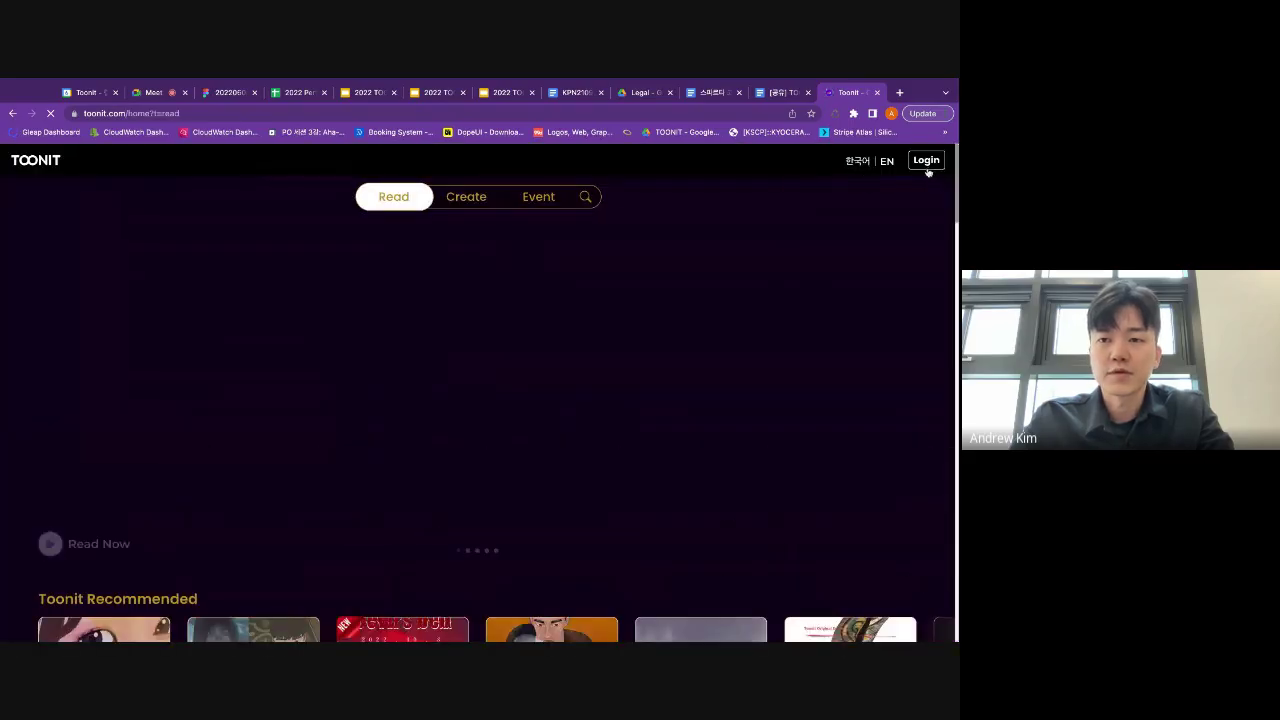
click(926, 160)
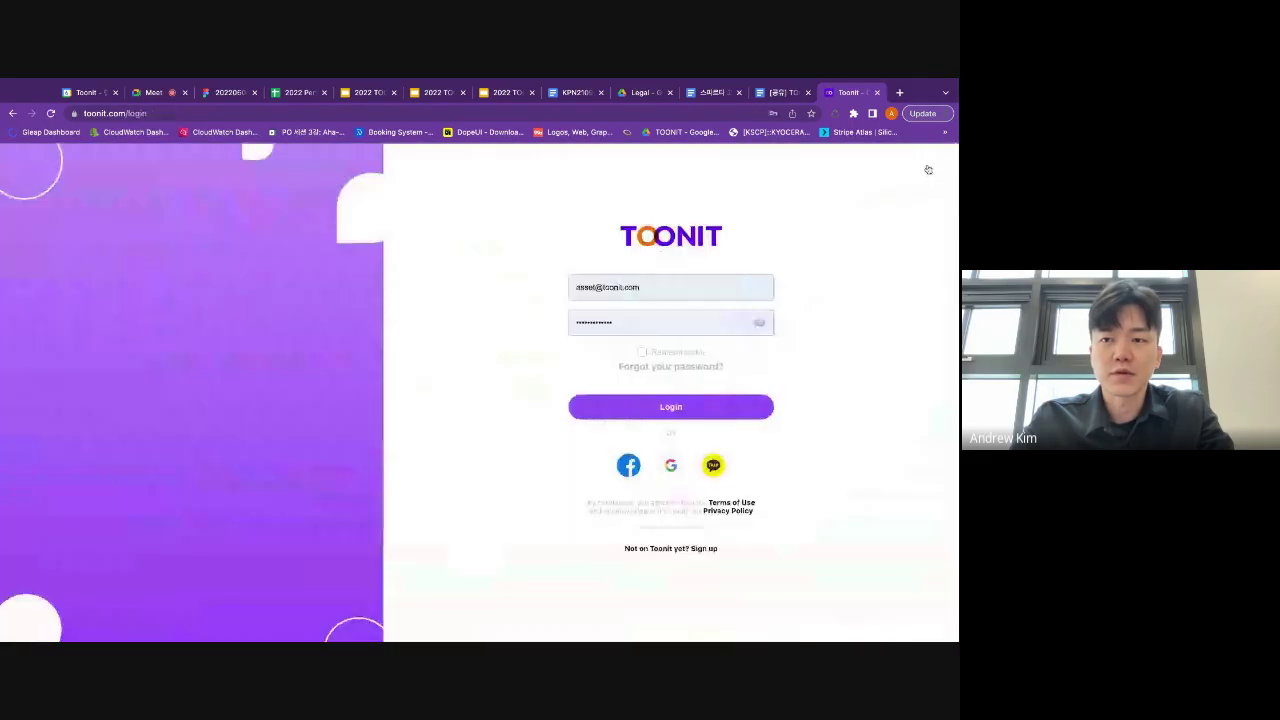
click(632, 408)
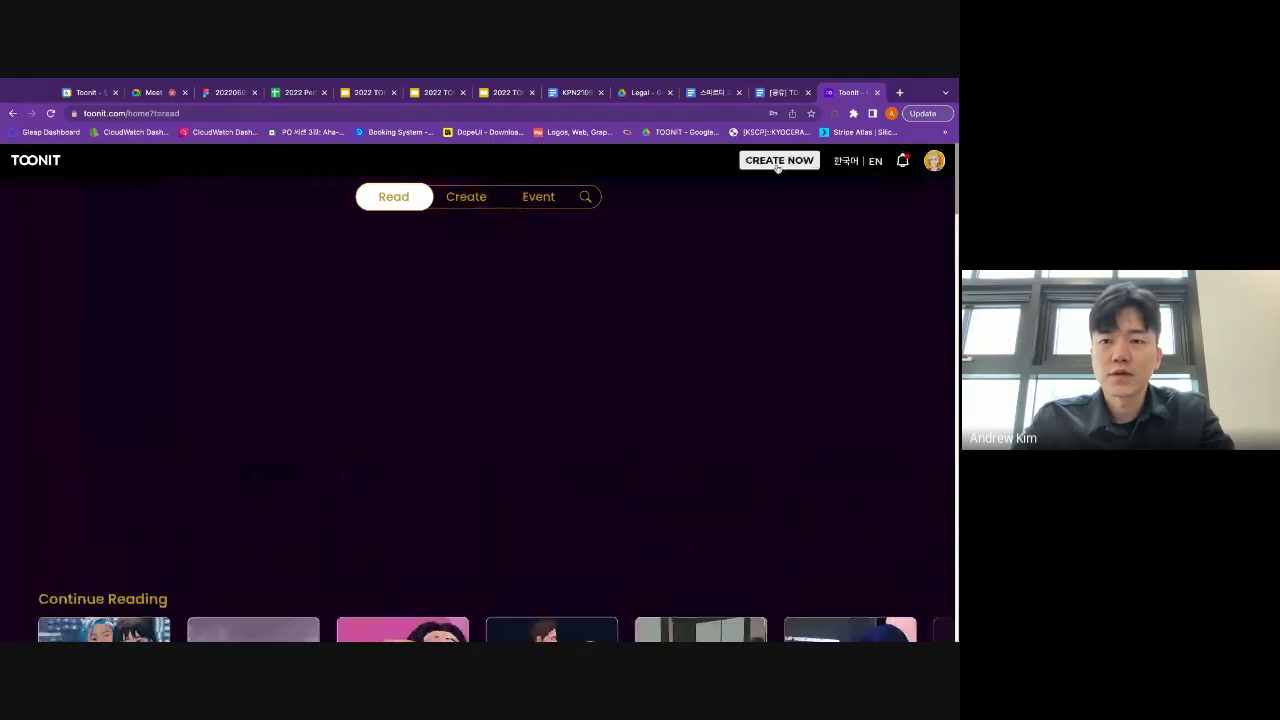
- Go to the creator dashboard and open the existing in-progress chapter of "Let Me Introduce Myself" in the scene editor
click(790, 164)
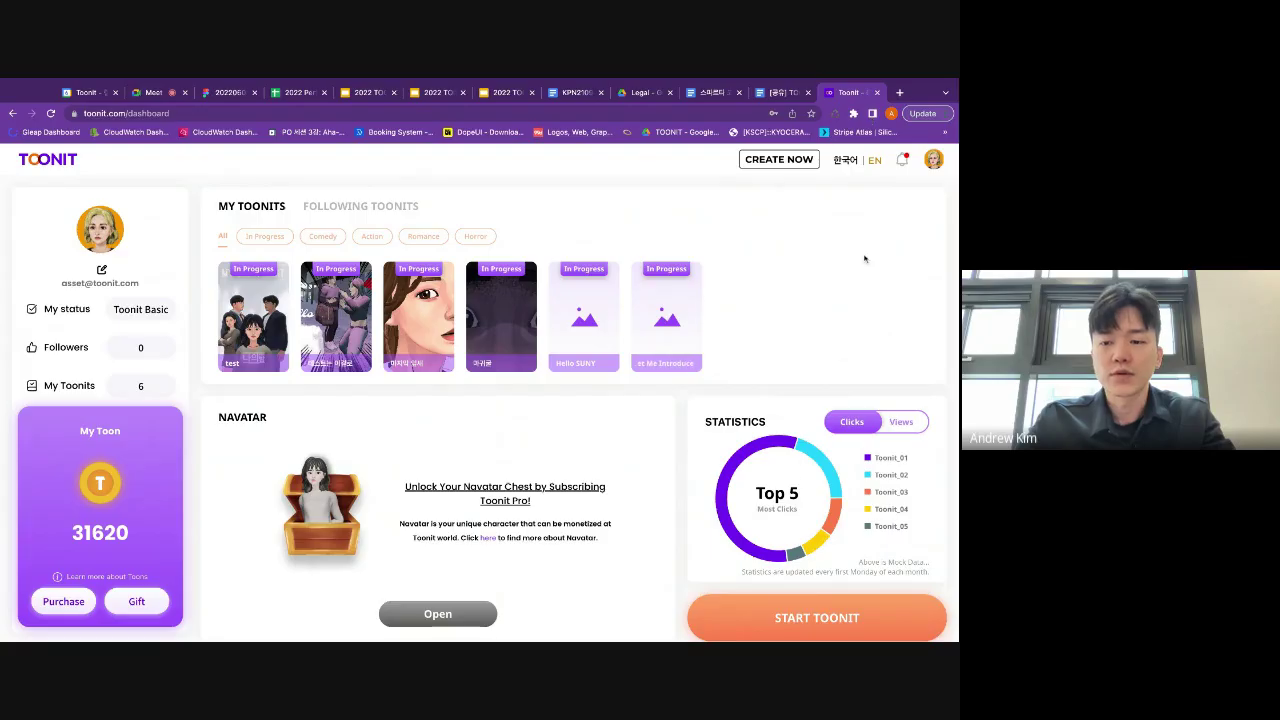
click(767, 618)
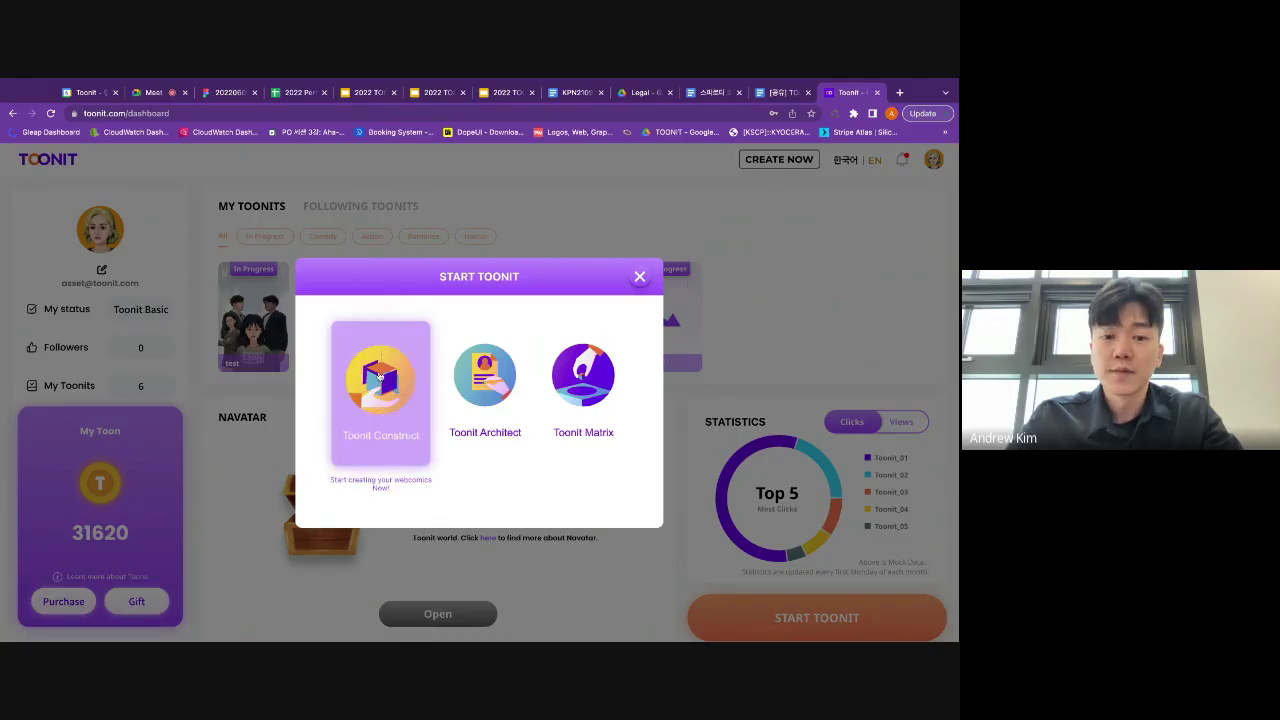
click(641, 278)
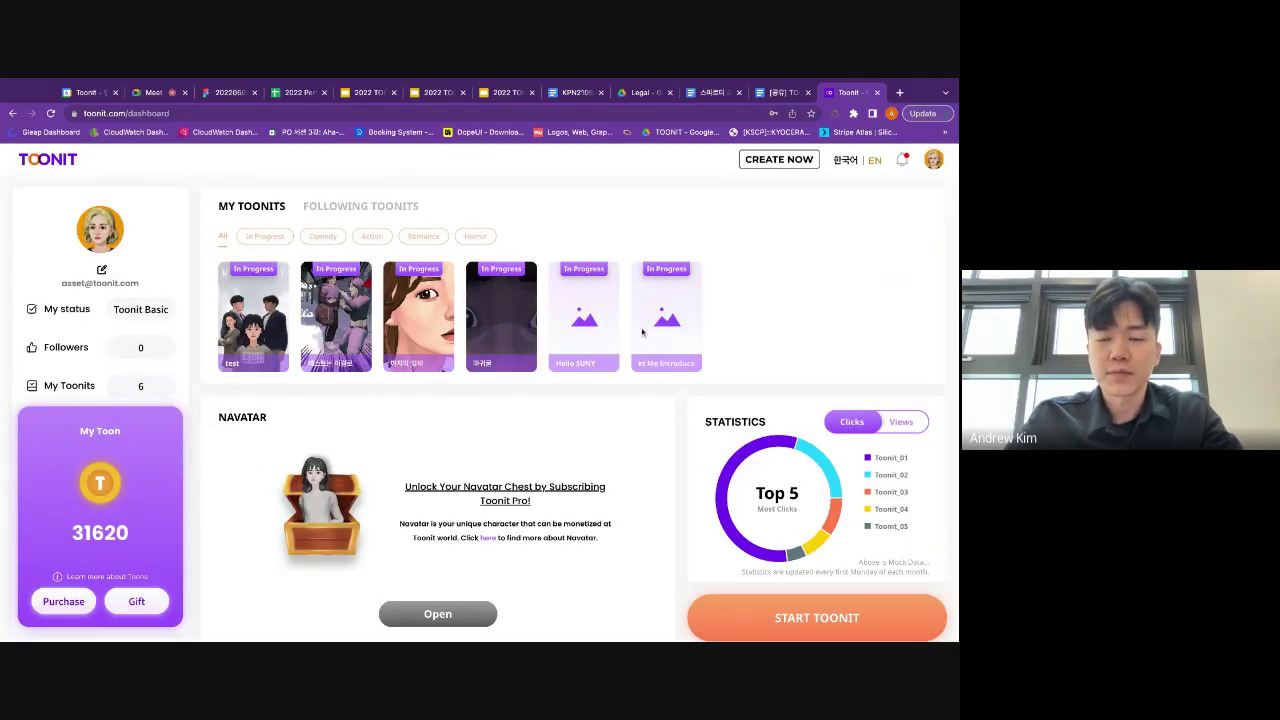
click(677, 324)
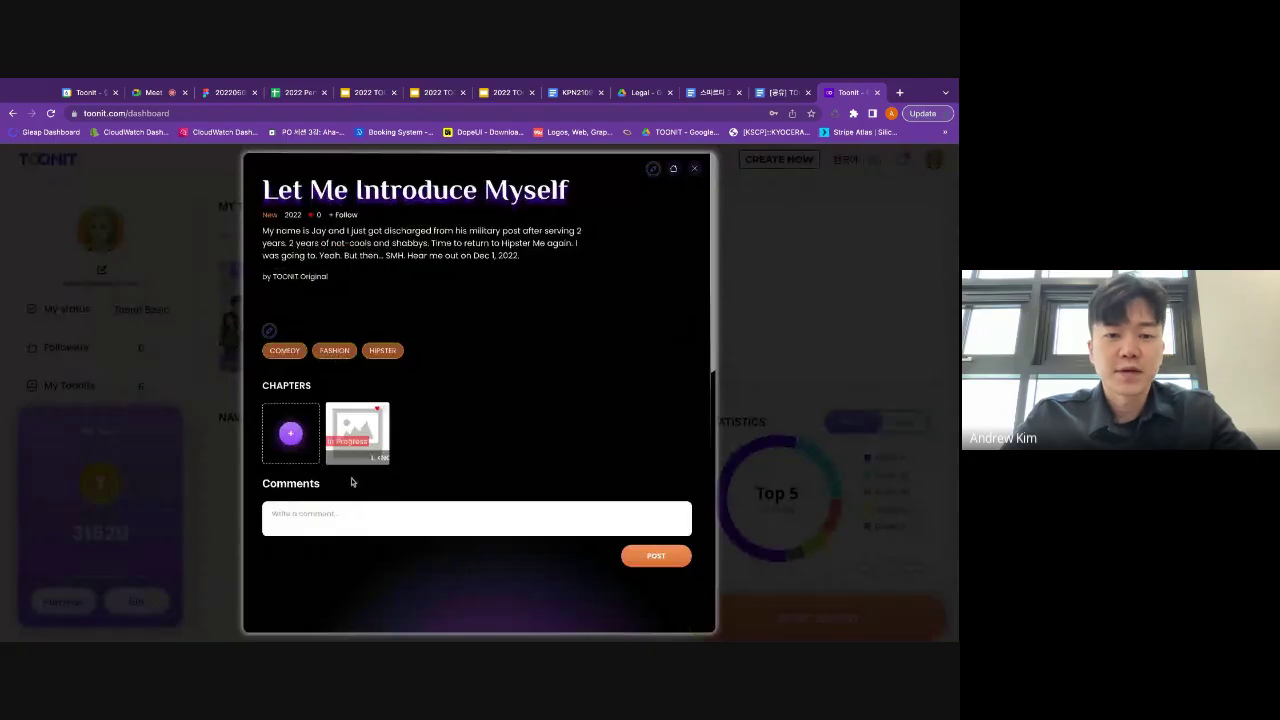
click(365, 440)
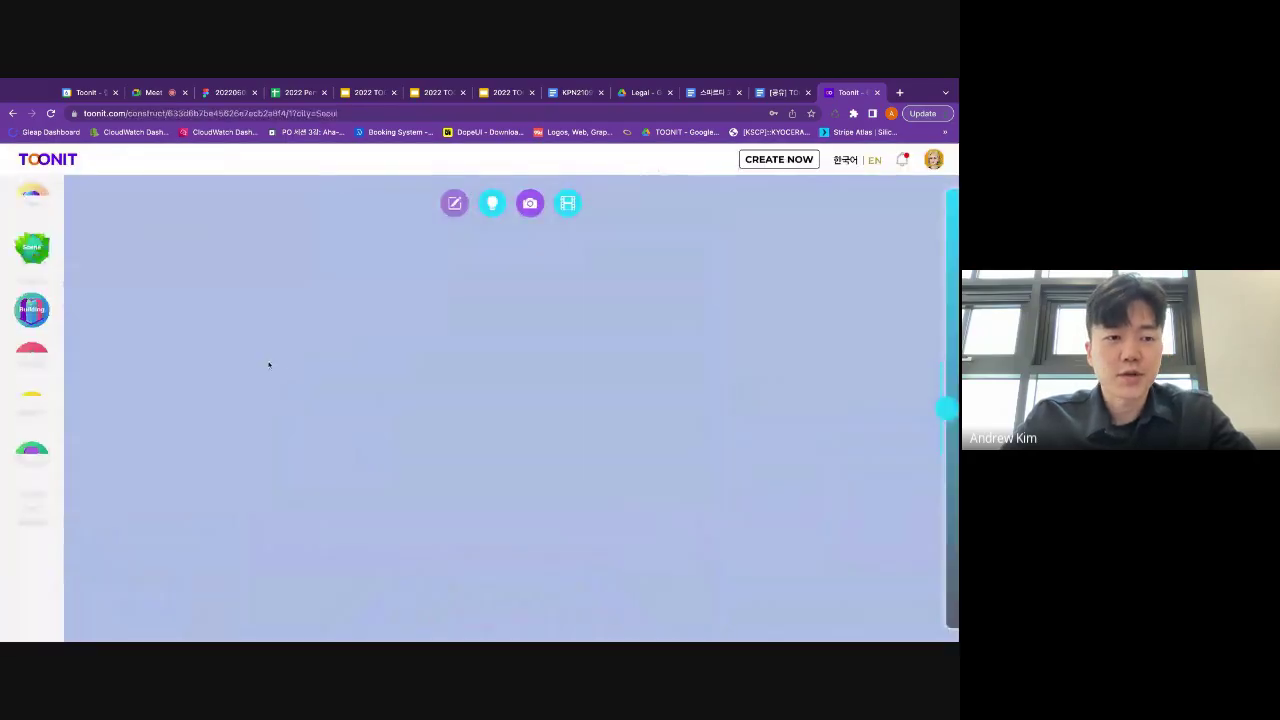
- Browse the Scene, Terrain, Building, Transport and Objects asset libraries to examine the available models
click(32, 258)
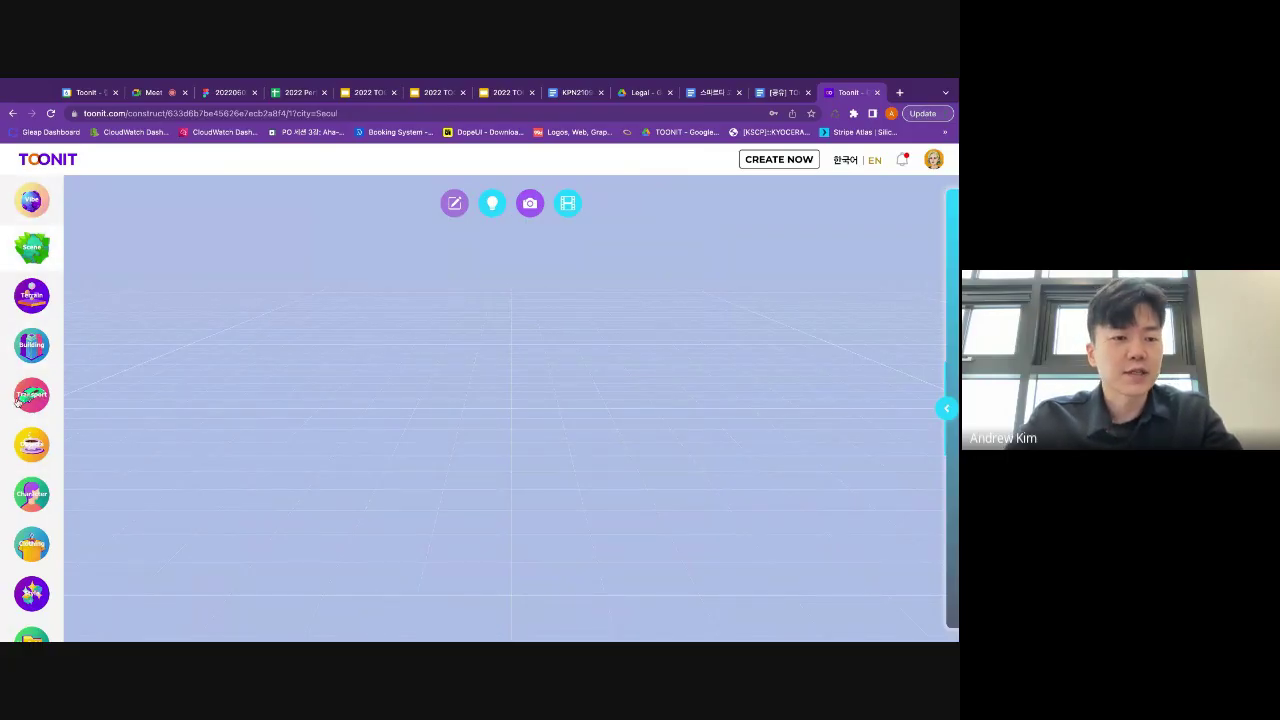
click(36, 302)
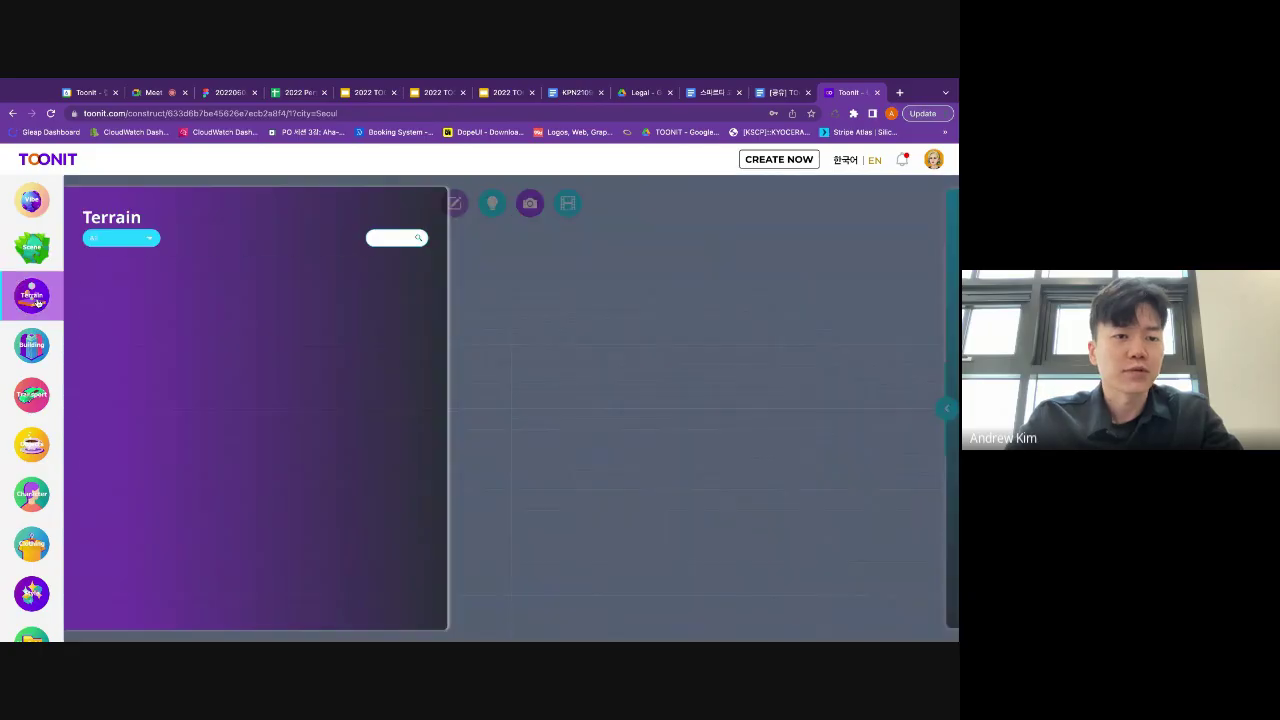
click(33, 252)
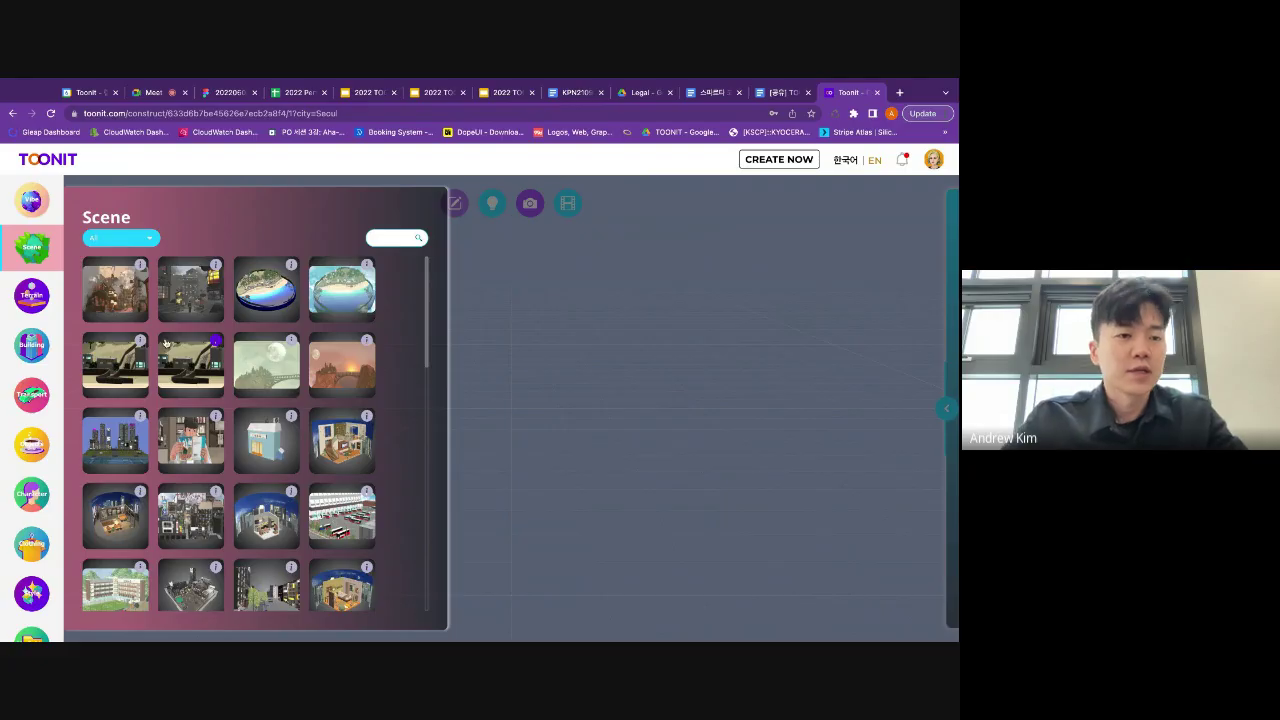
scroll(192, 369, down, 3)
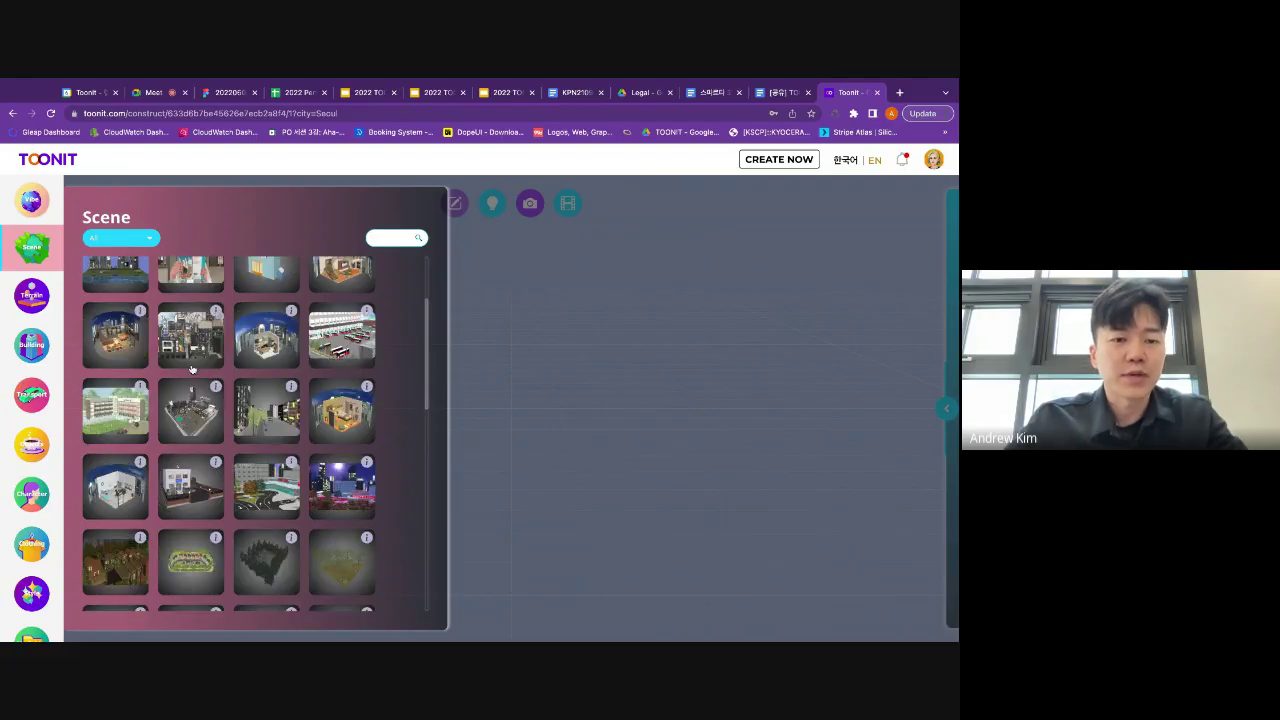
click(30, 295)
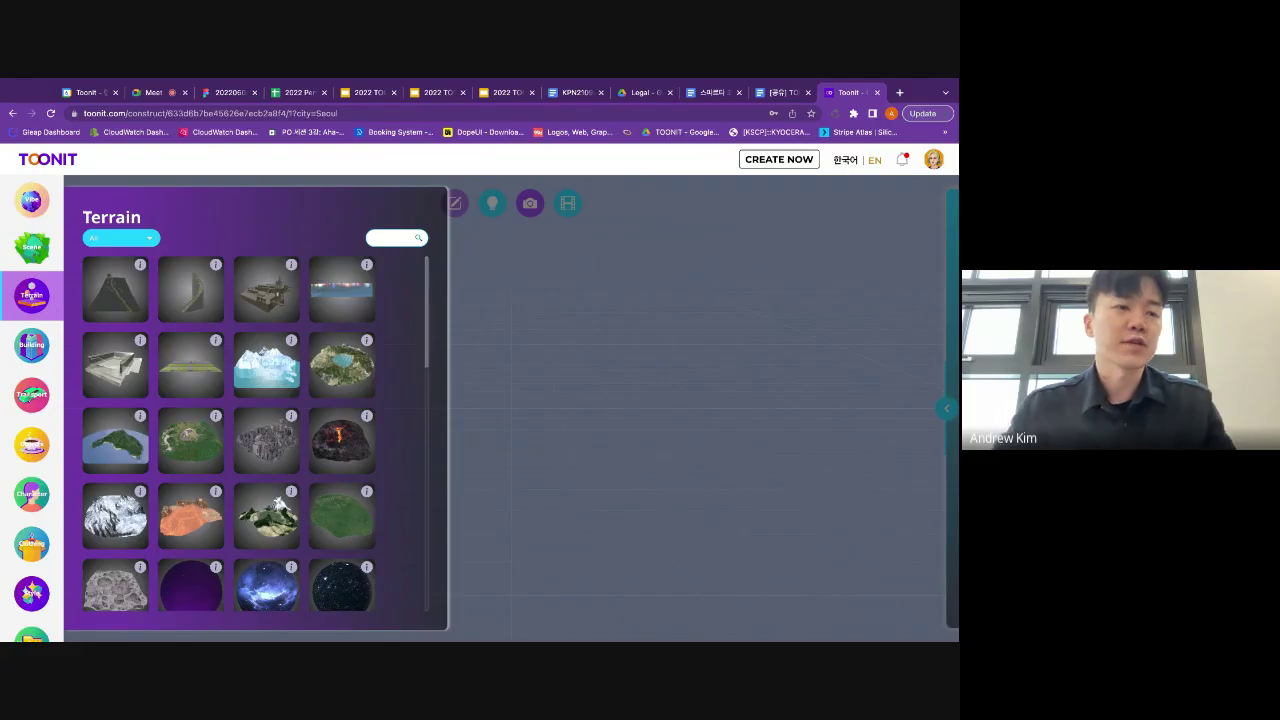
click(32, 345)
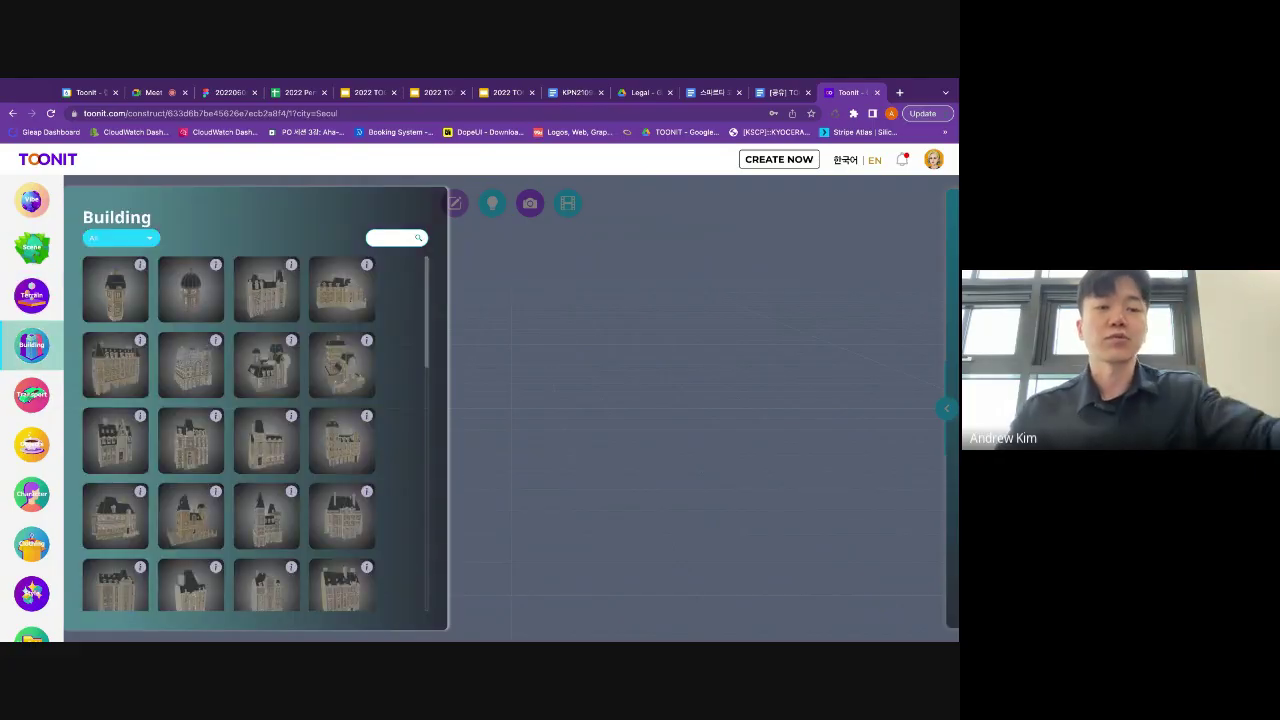
click(35, 399)
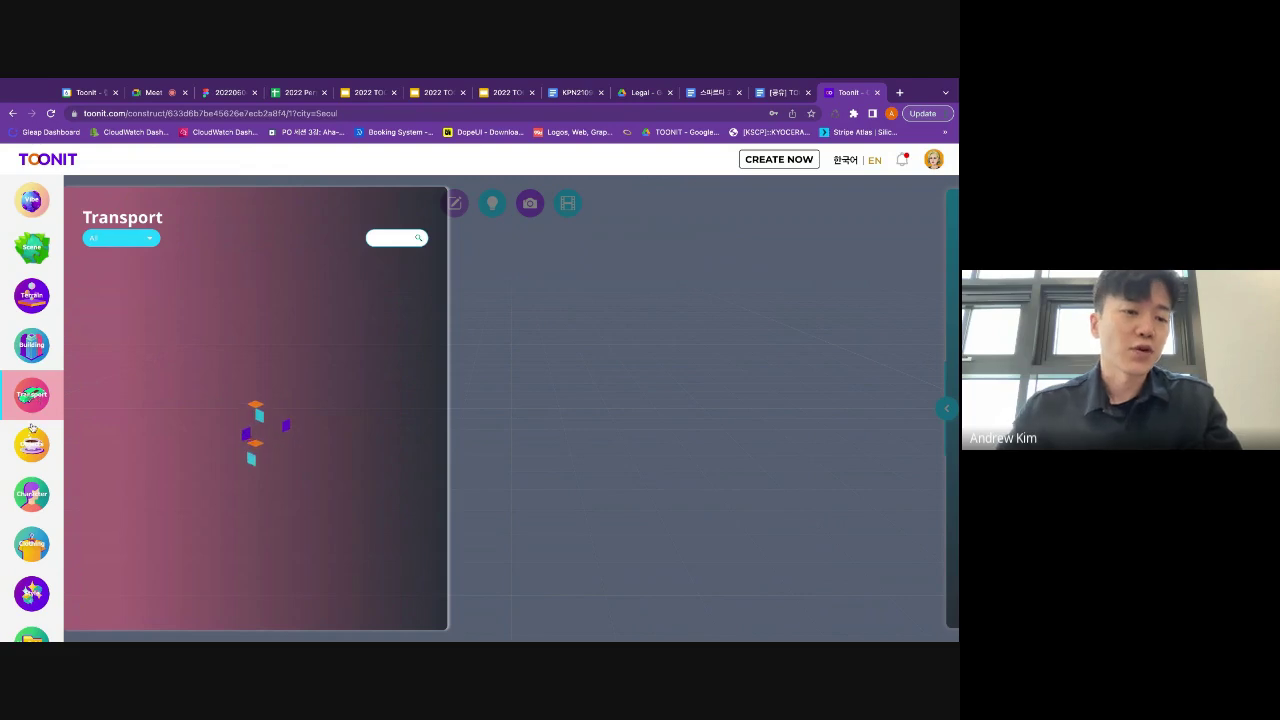
click(38, 446)
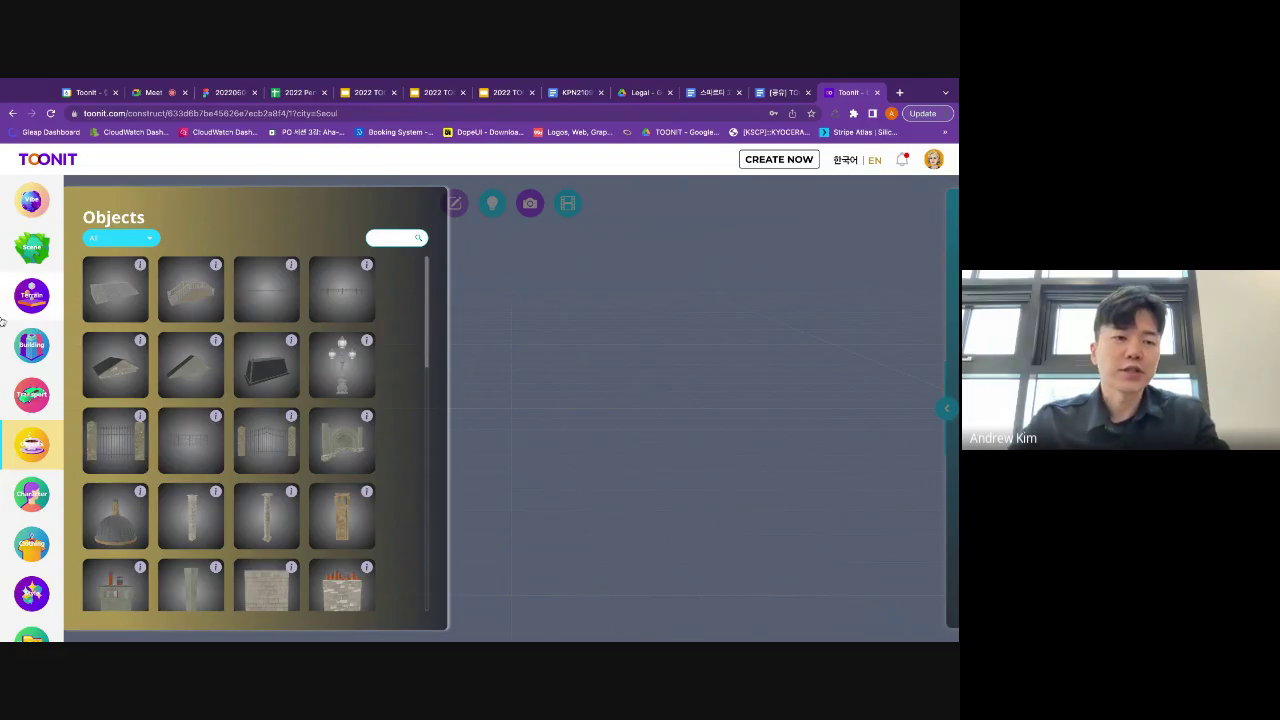
- Load the café interior with the city backdrop from the Scene library into the empty workspace
click(35, 258)
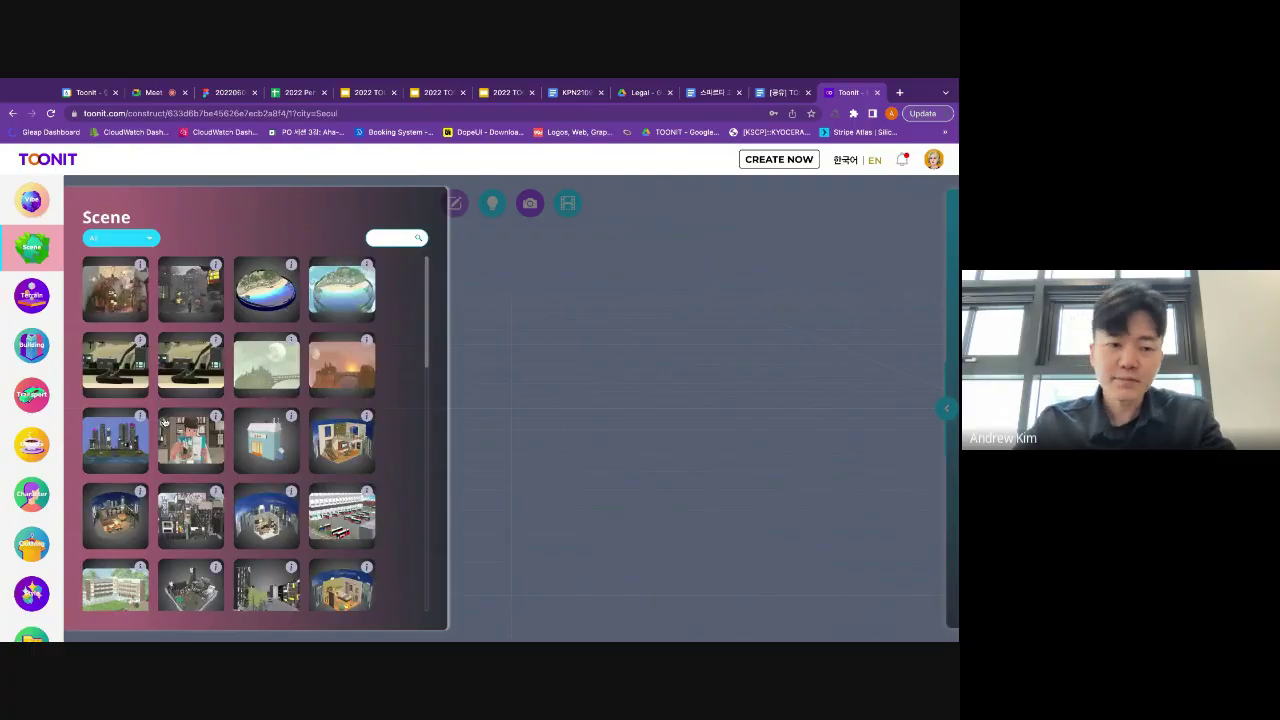
scroll(165, 420, down, 1)
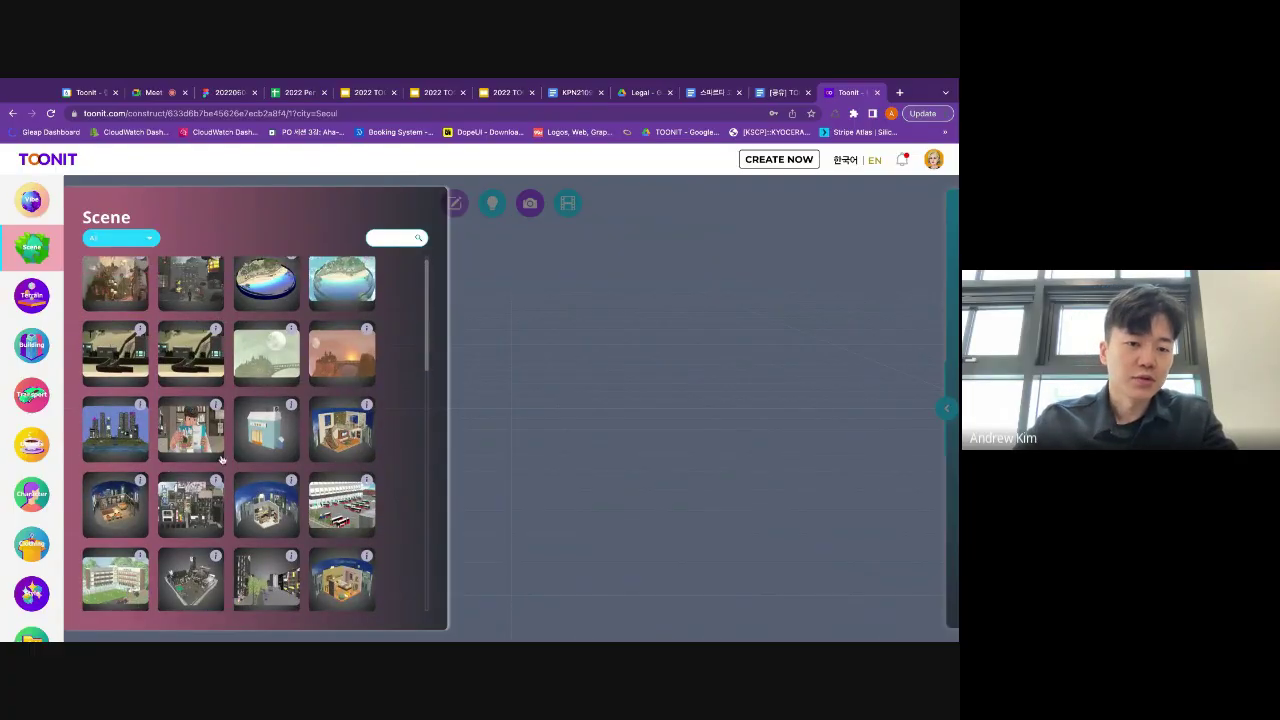
scroll(242, 502, down, 3)
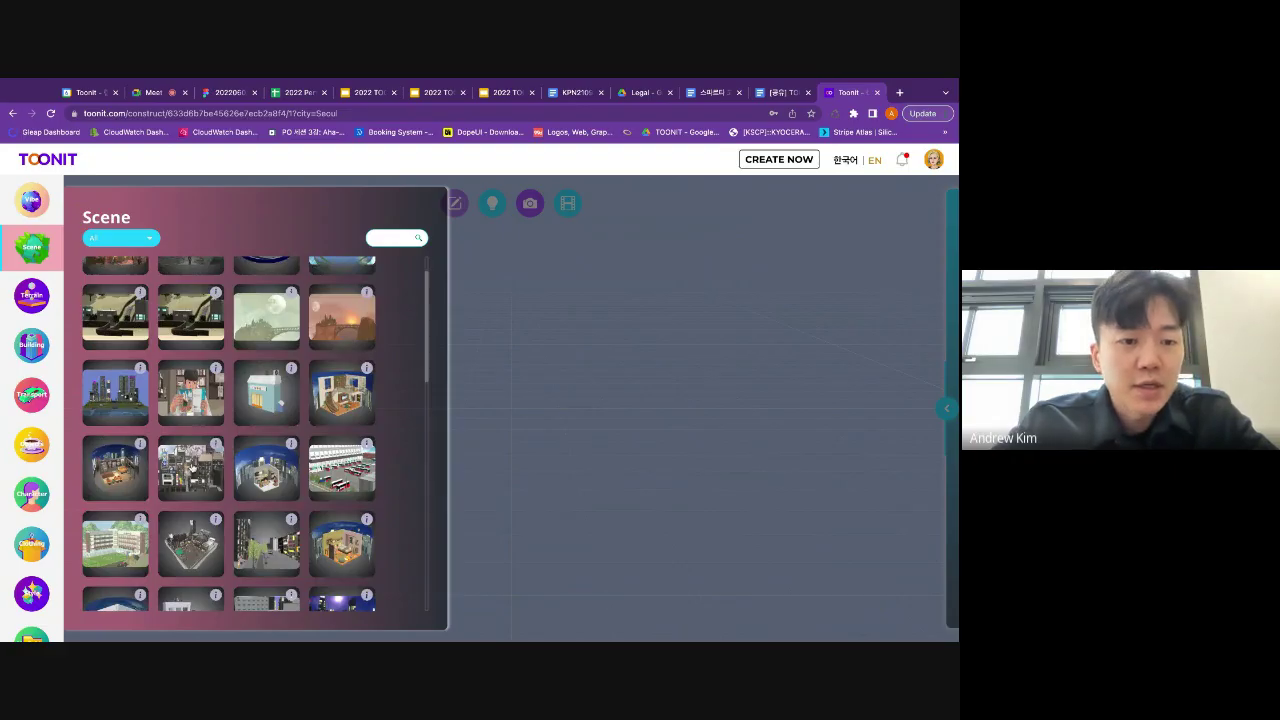
scroll(192, 467, up, 2)
click(141, 469)
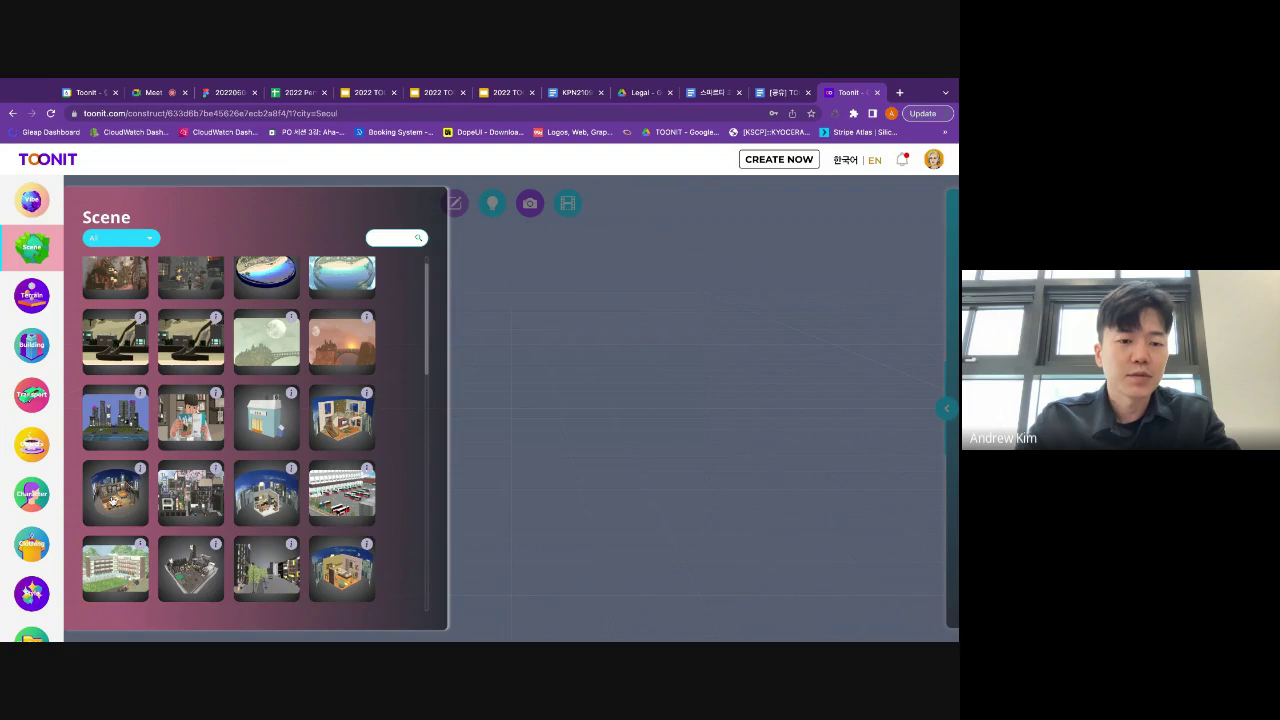
click(113, 505)
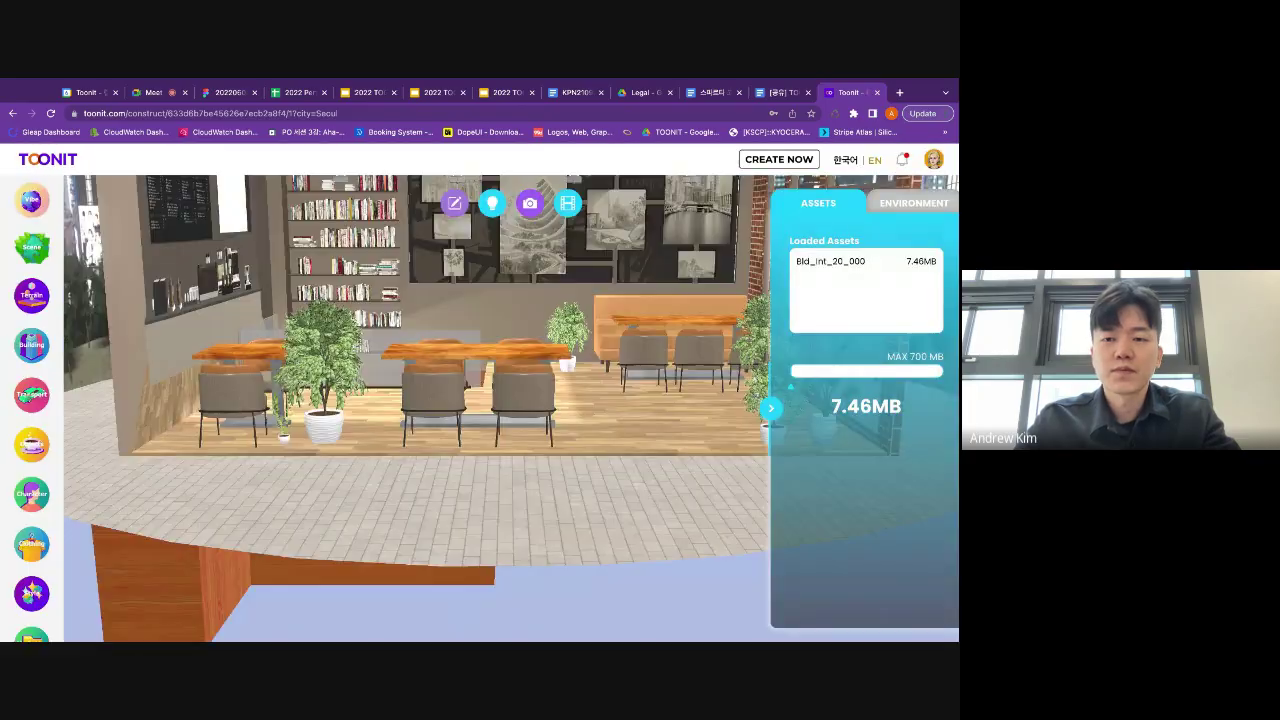
- Inspect the café scene from outside and inside, examining its city backdrop, furniture and bookshelves
scroll(589, 436, down, 10)
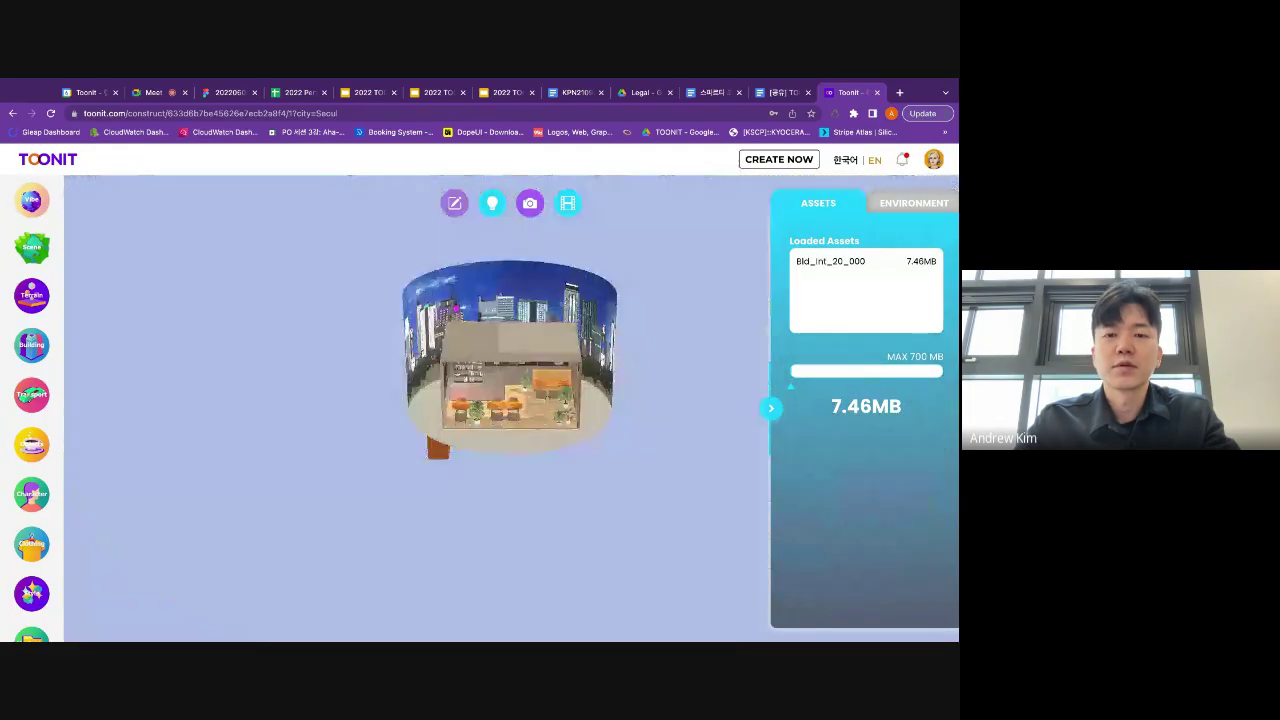
right_drag(589, 436, 581, 492)
scroll(537, 418, up, 12)
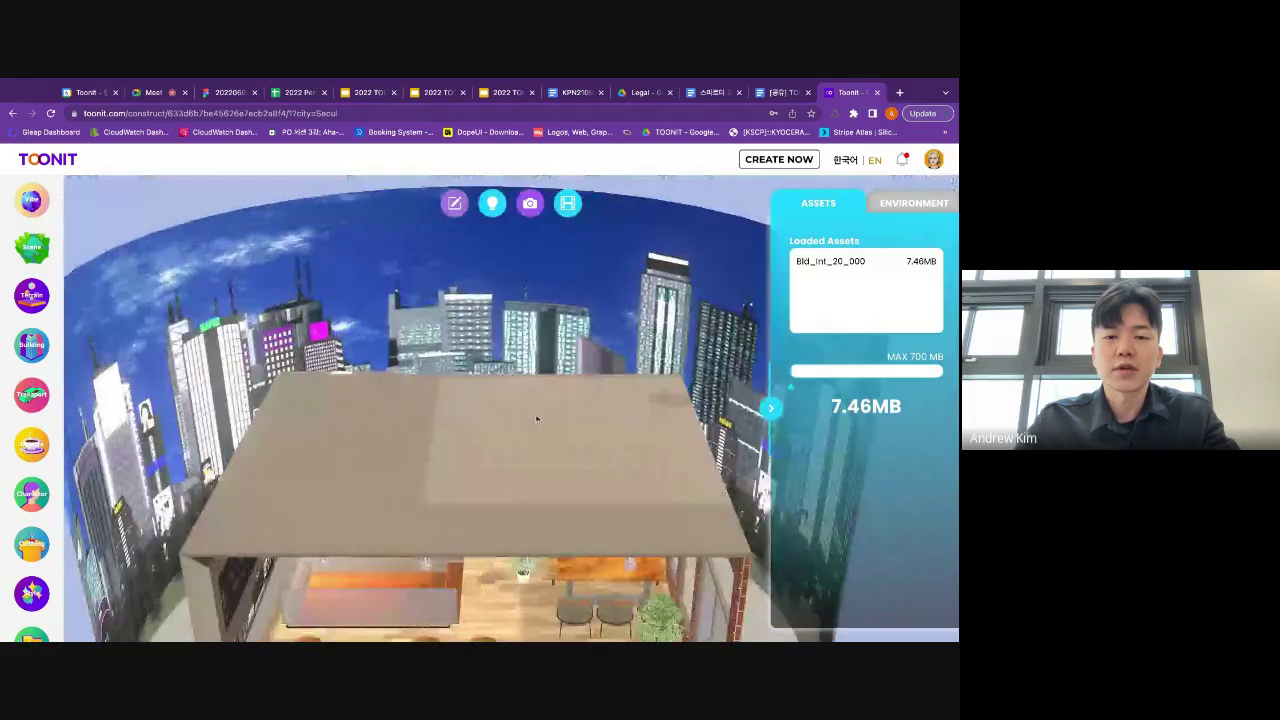
scroll(530, 433, up, 6)
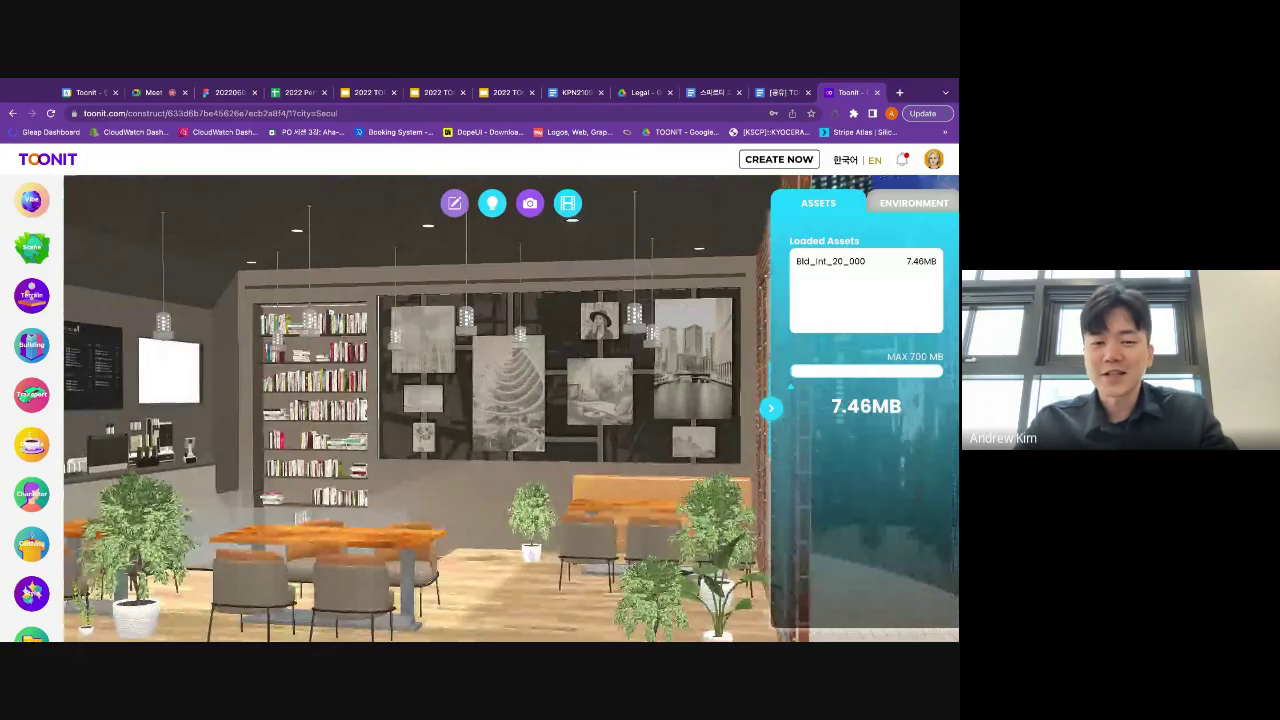
right_drag(268, 500, 379, 455)
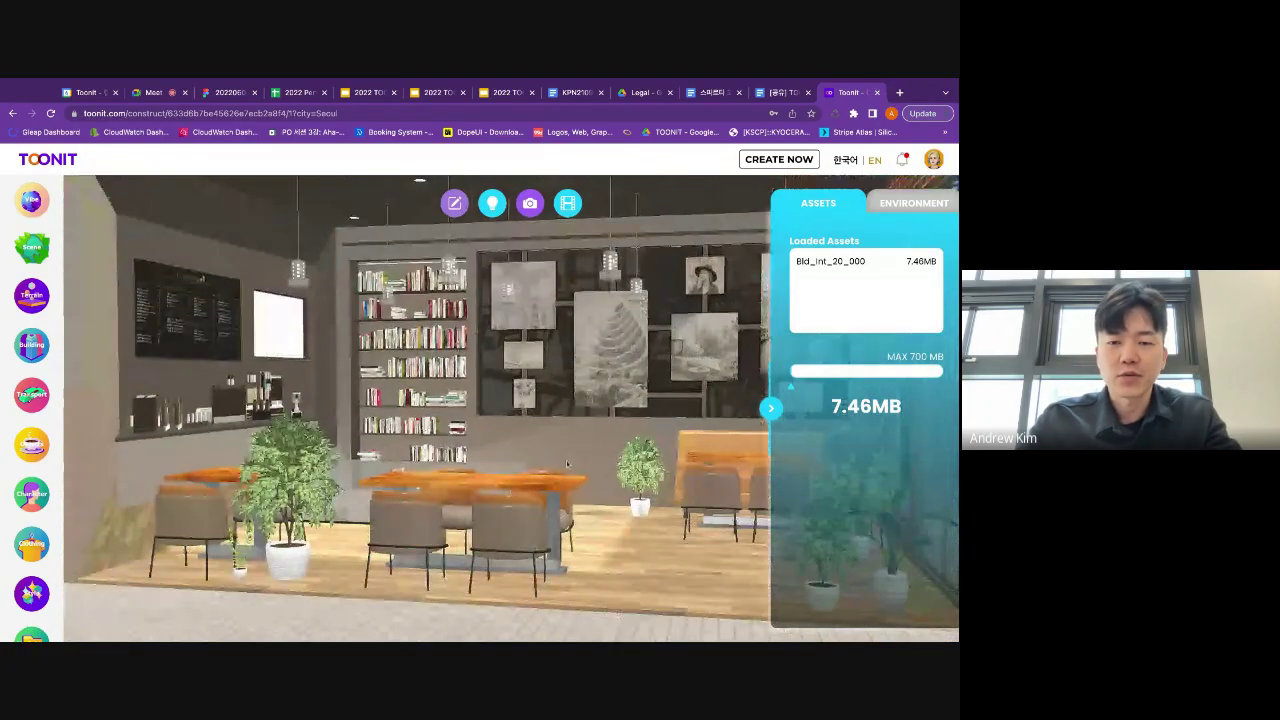
scroll(567, 464, down, 10)
drag(567, 464, 584, 487)
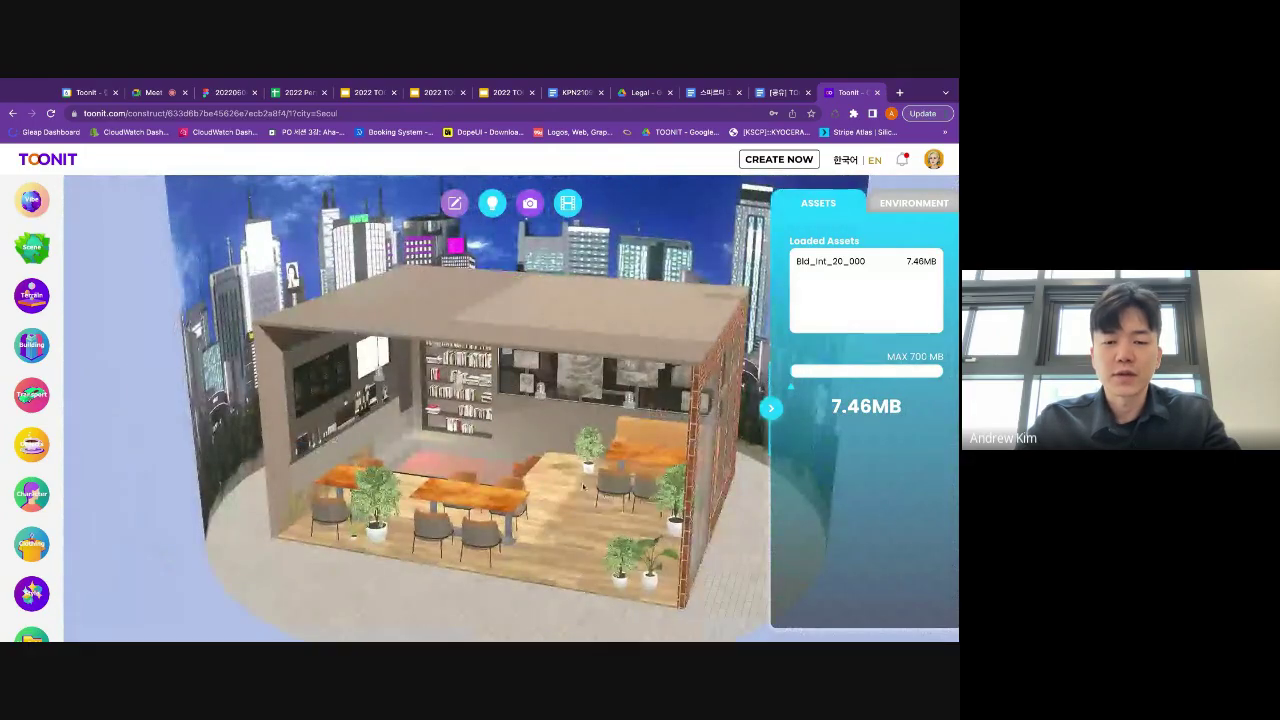
scroll(625, 492, up, 5)
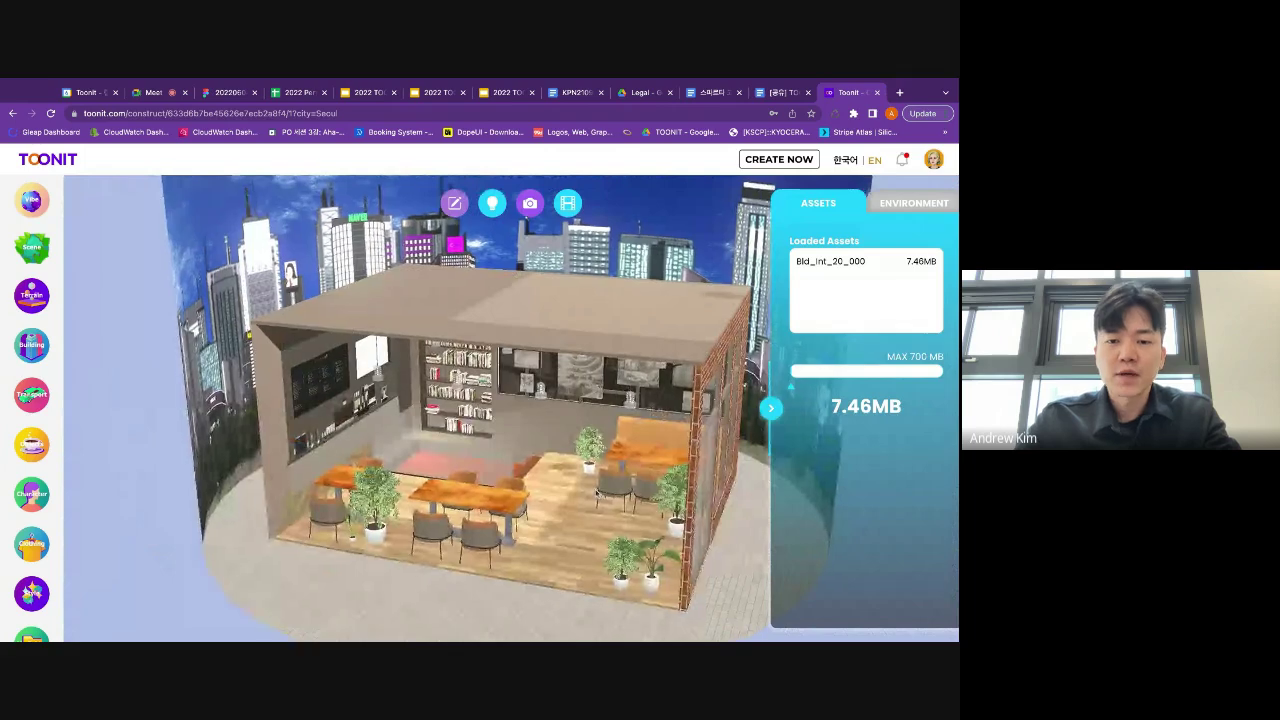
right_drag(625, 492, 609, 398)
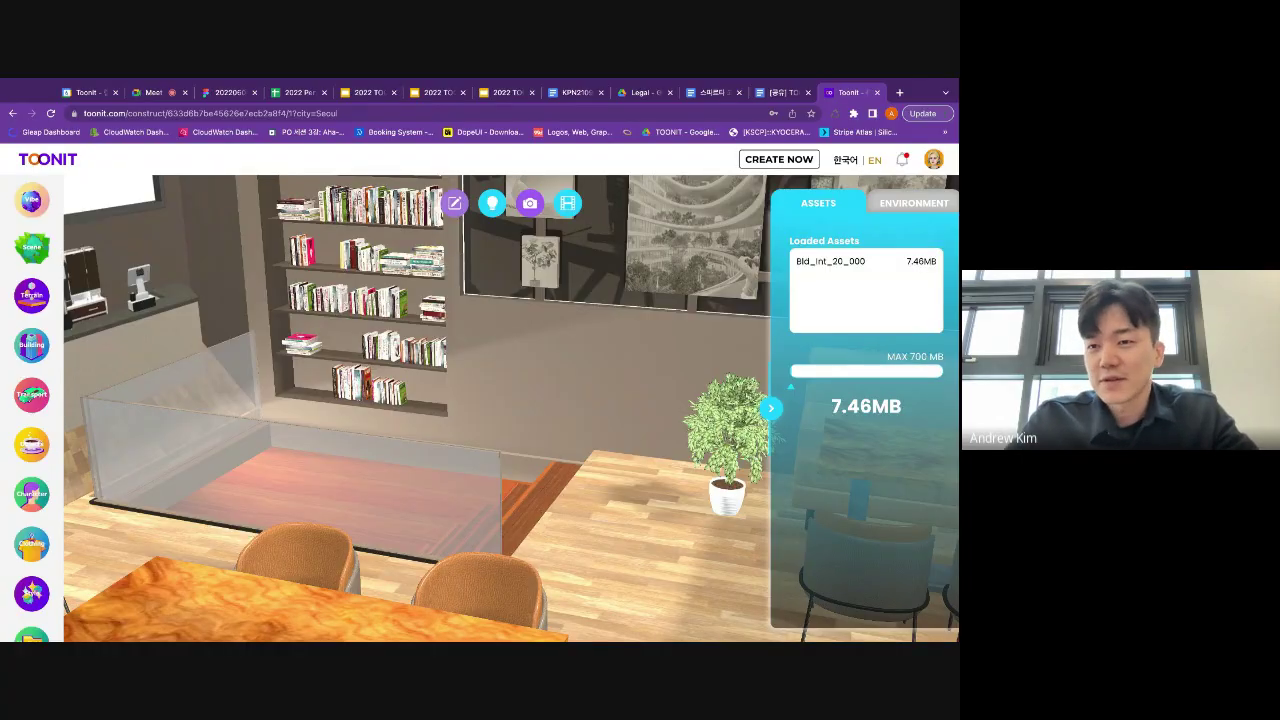
- Review the scene's loaded assets and its environment settings for lights, weather and camera
click(914, 203)
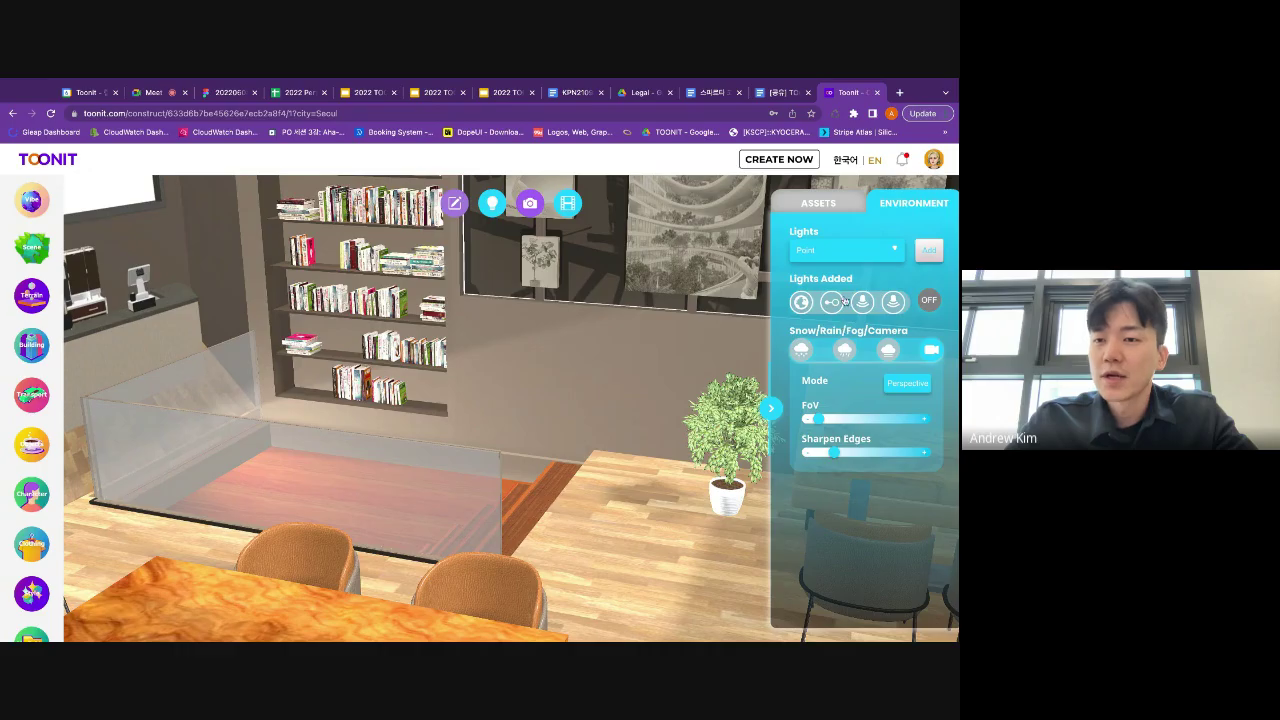
click(822, 206)
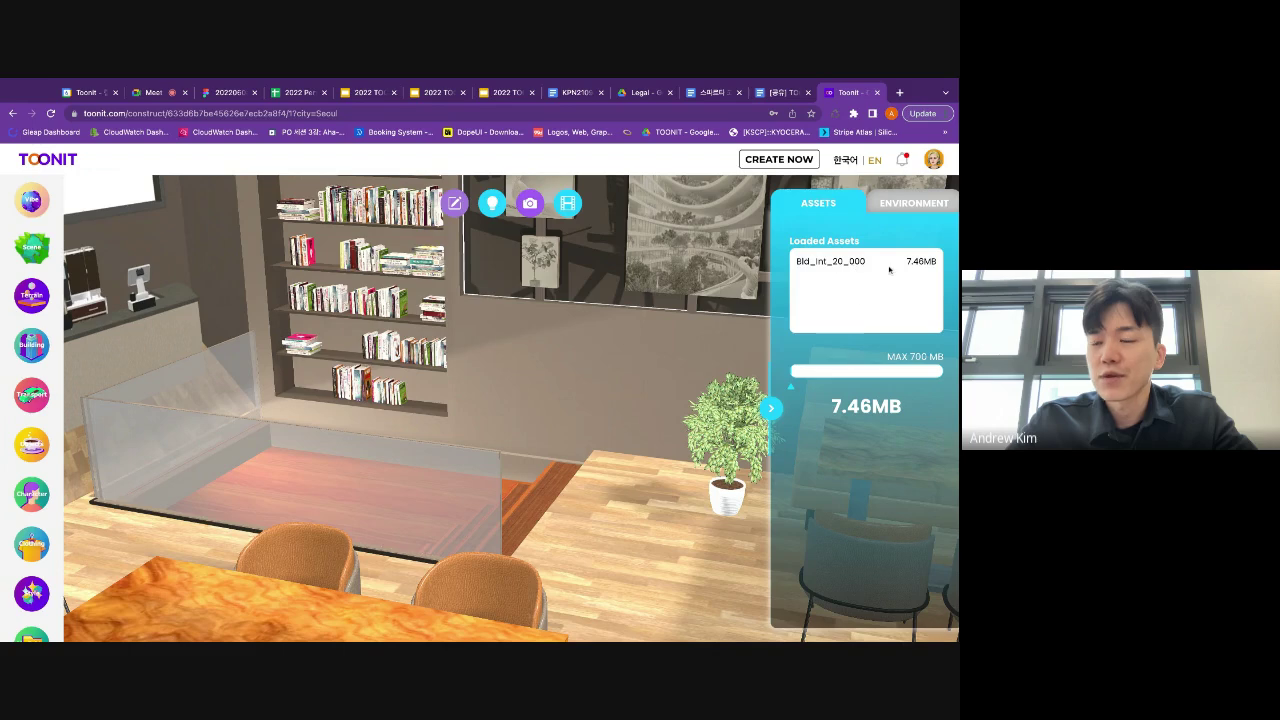
click(912, 204)
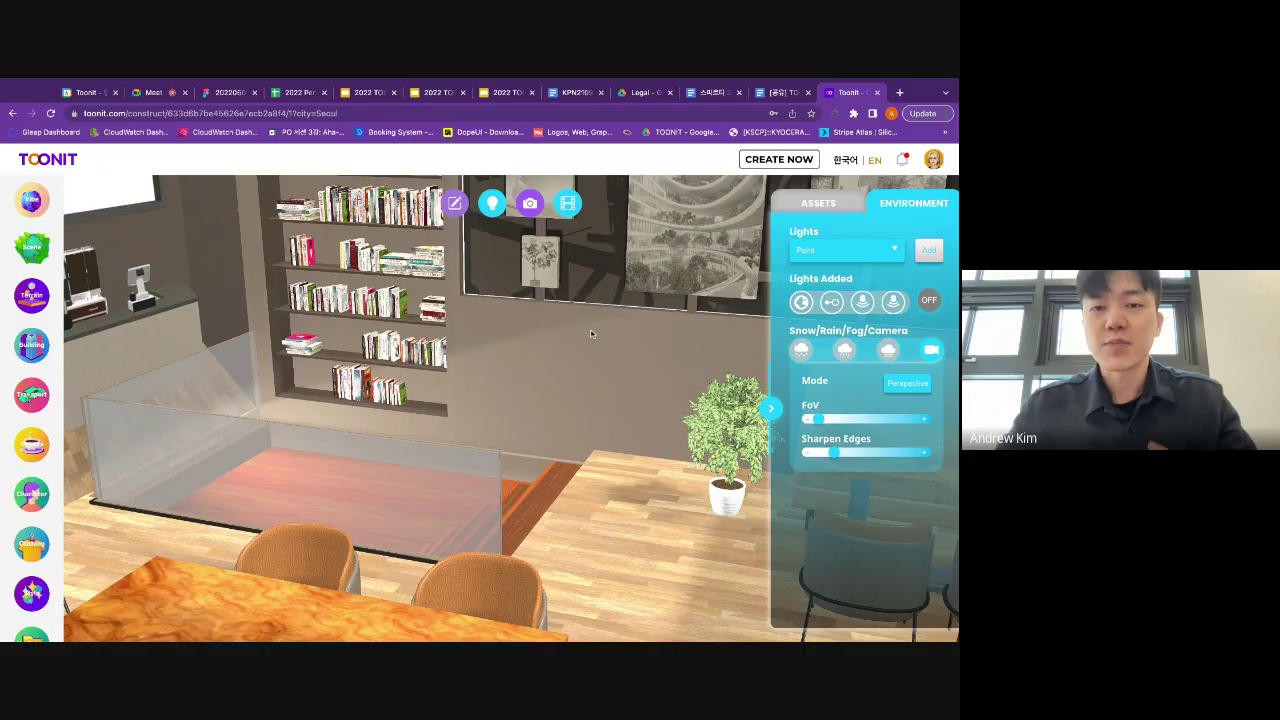
- Apply the pink lighting preset to the café scene and check the whole interior under it
click(499, 206)
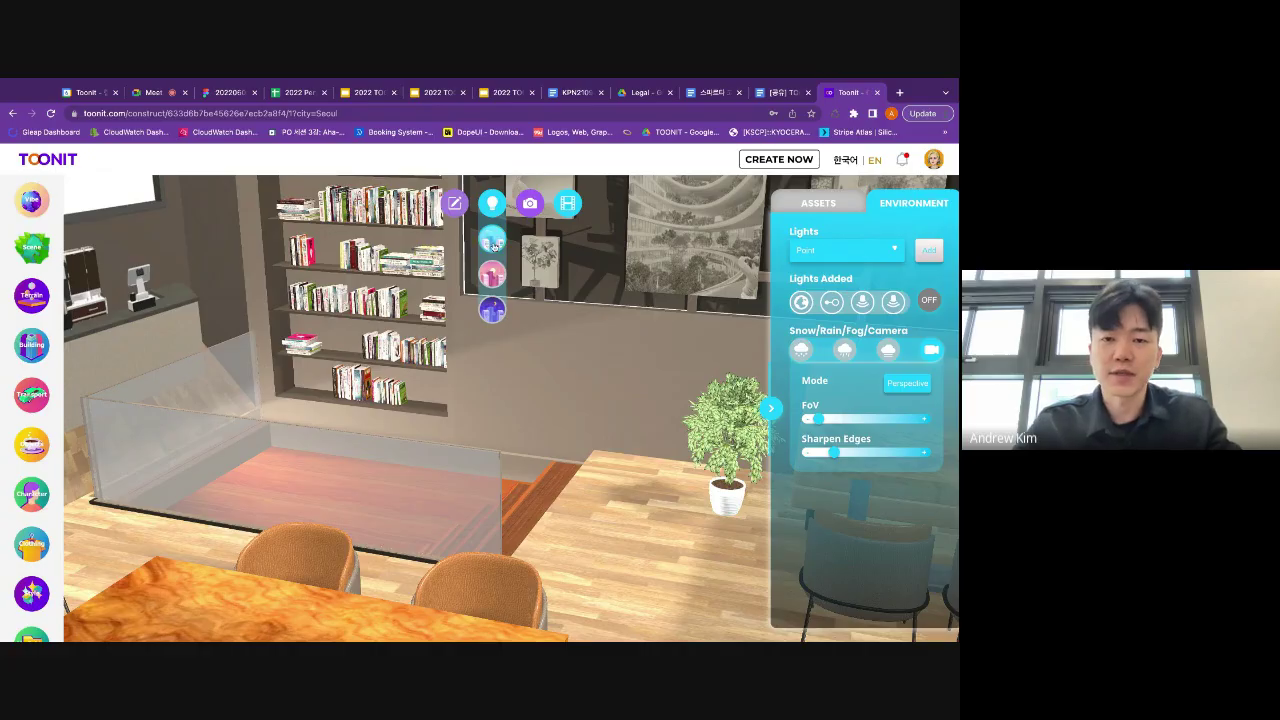
click(494, 277)
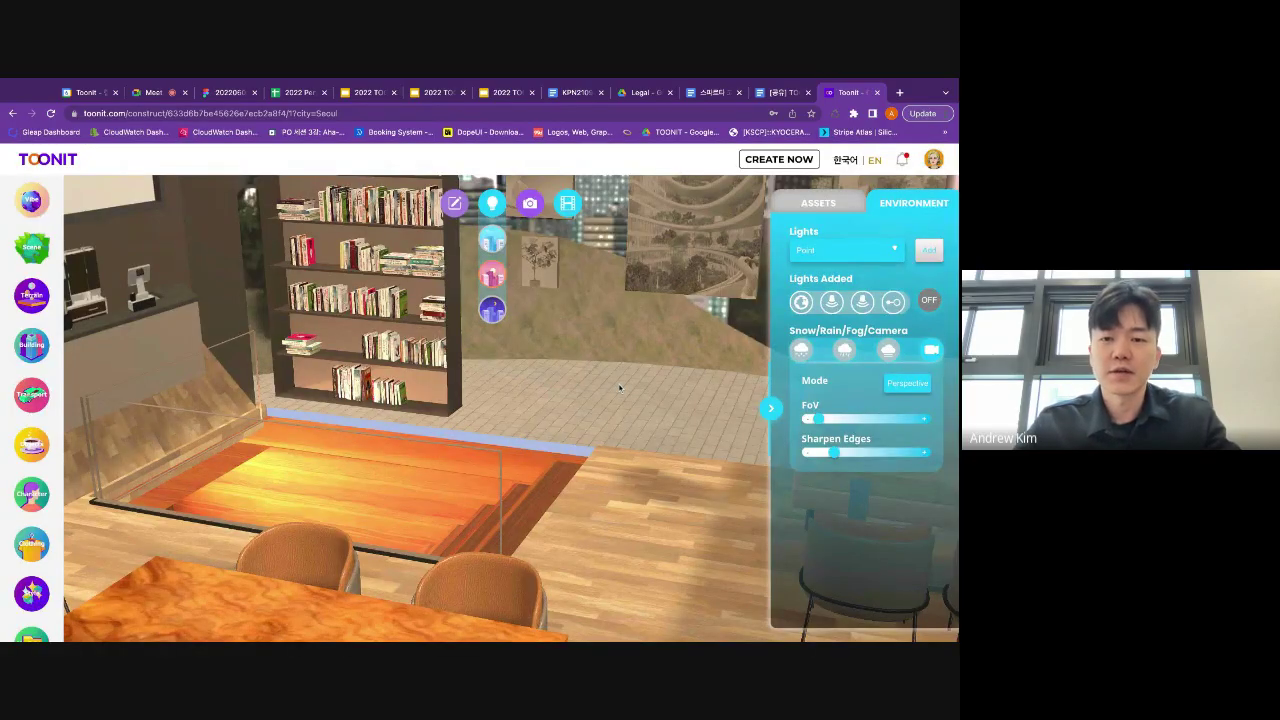
drag(619, 388, 622, 346)
scroll(640, 350, down, 10)
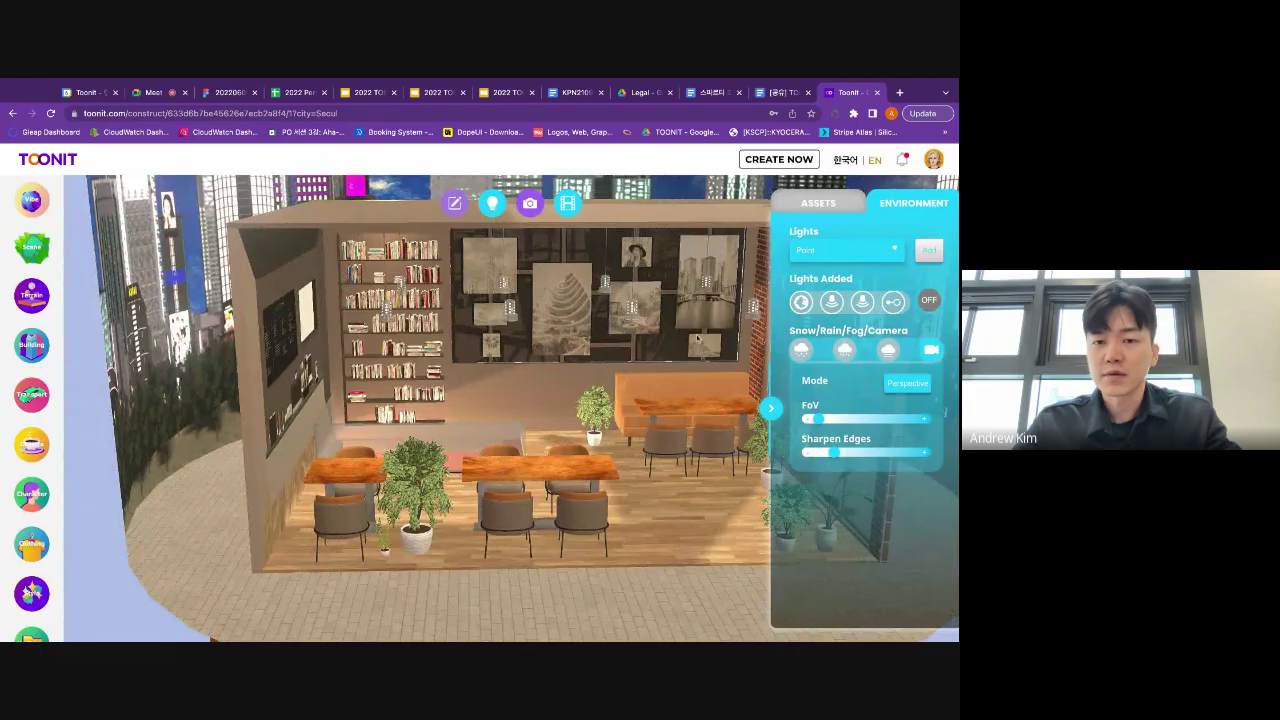
- Go through the lights added by the pink preset one by one, checking their intensity, color and angle settings
drag(541, 356, 545, 395)
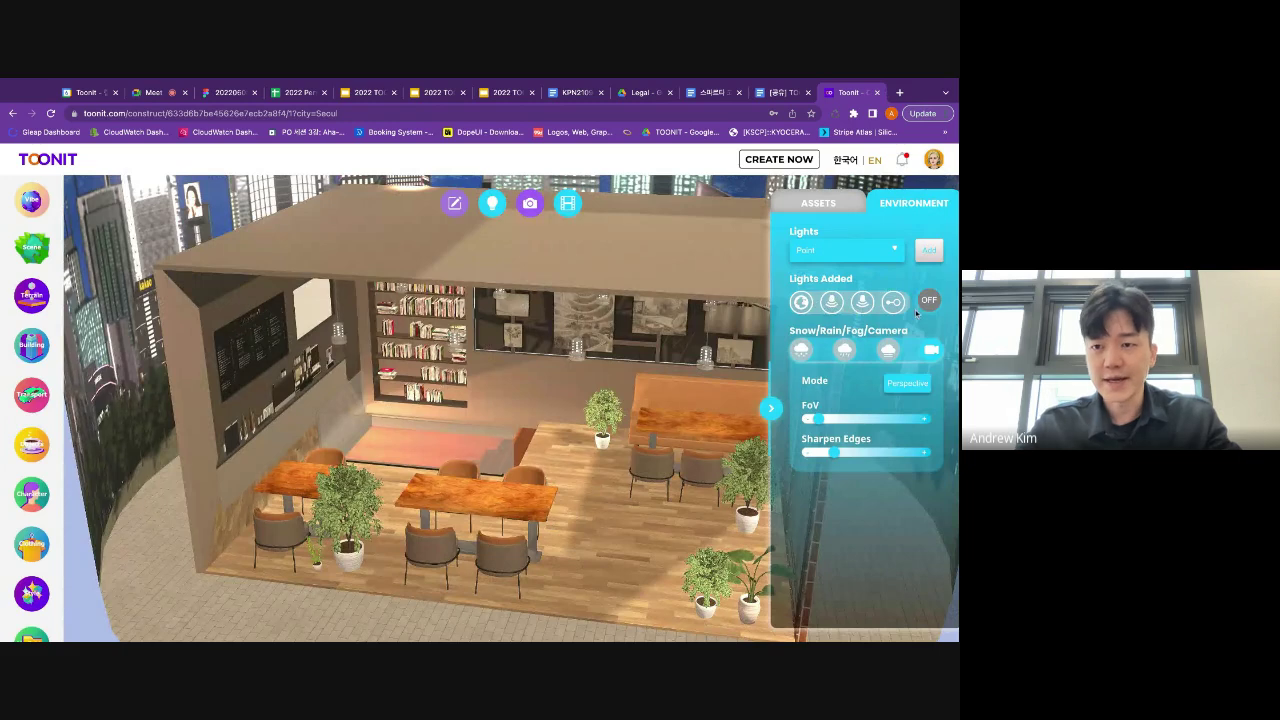
click(806, 306)
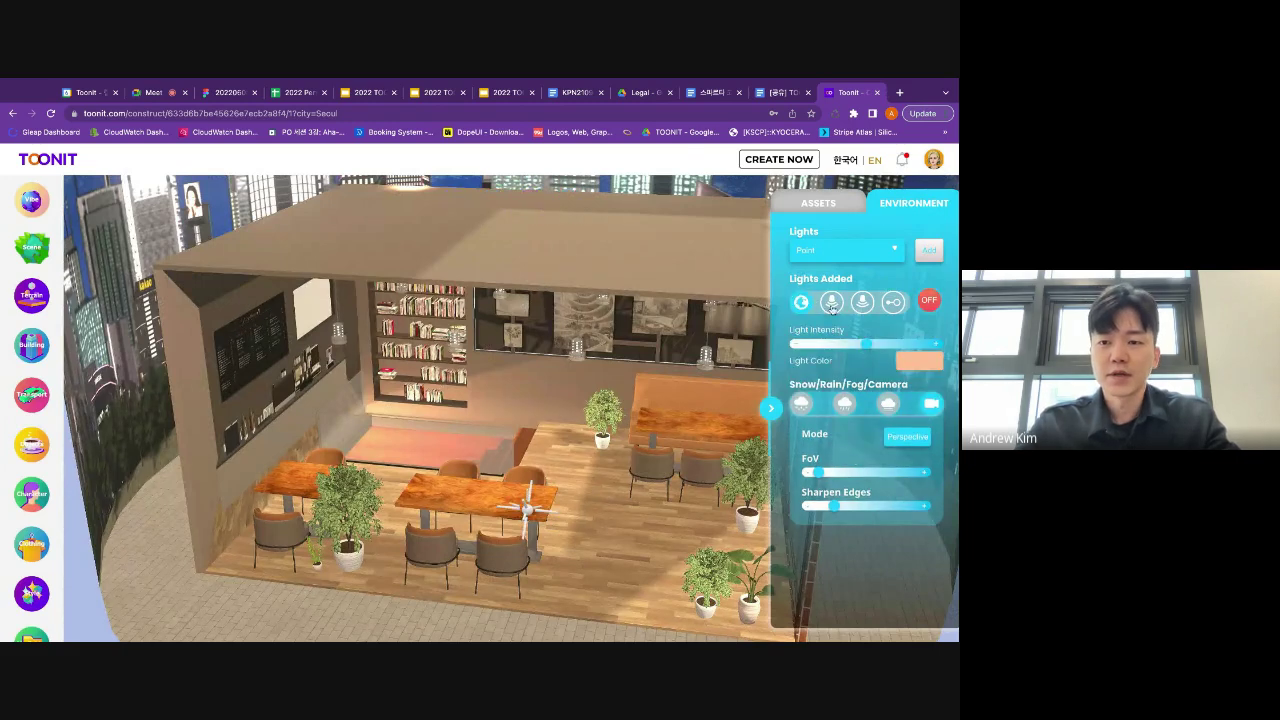
click(832, 304)
click(868, 312)
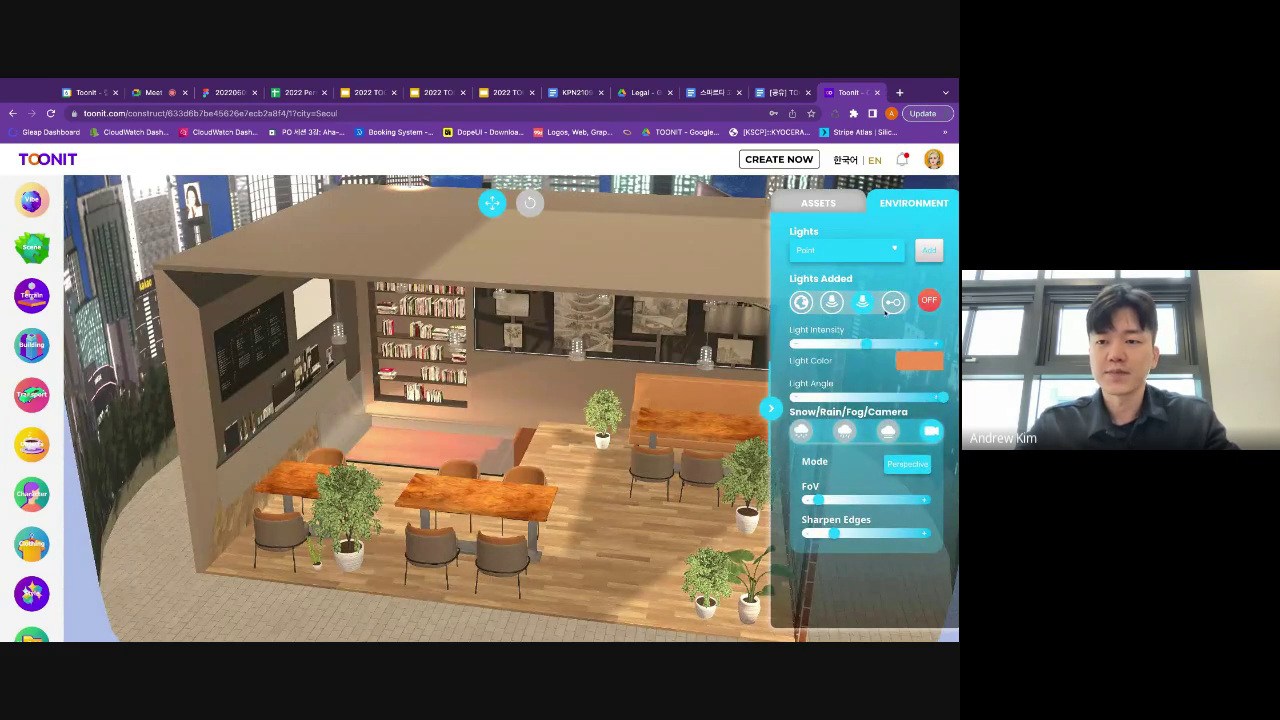
click(892, 304)
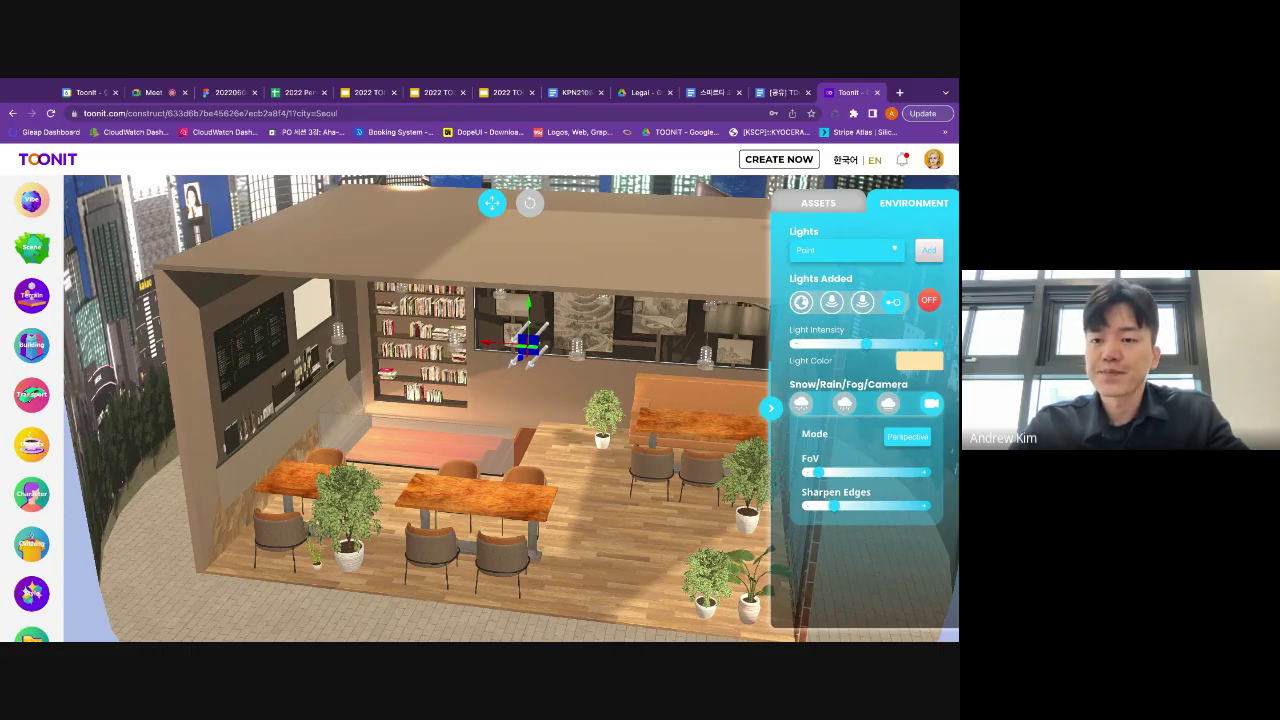
click(808, 295)
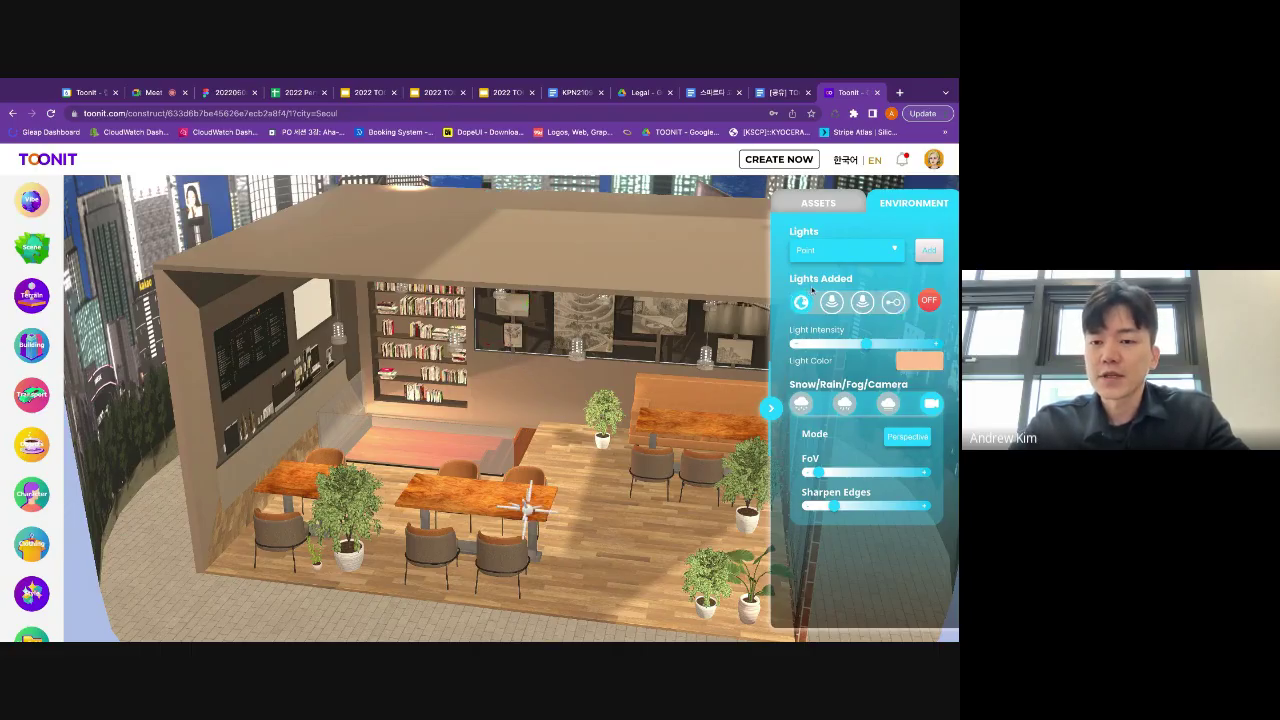
- Examine up close where the preset's point, spot and directional lights sit among the café tables and bookshelves
drag(620, 429, 597, 466)
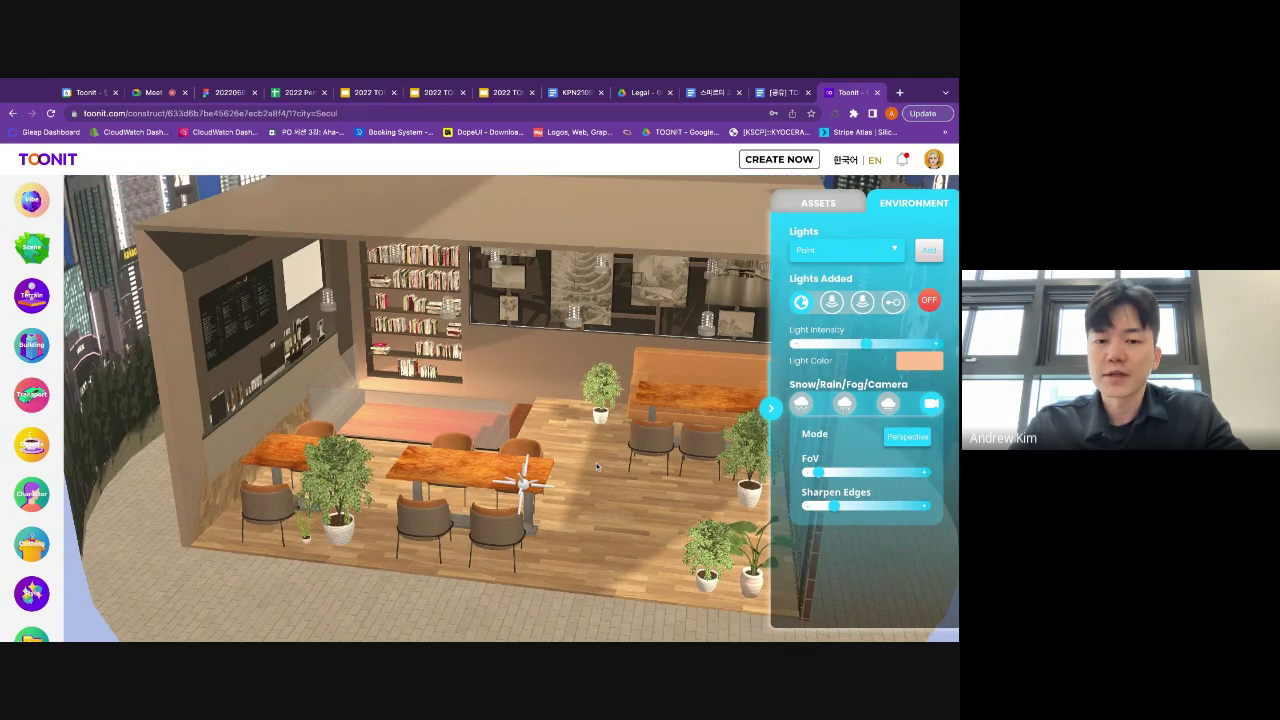
scroll(597, 466, up, 5)
right_drag(597, 466, 602, 516)
click(832, 302)
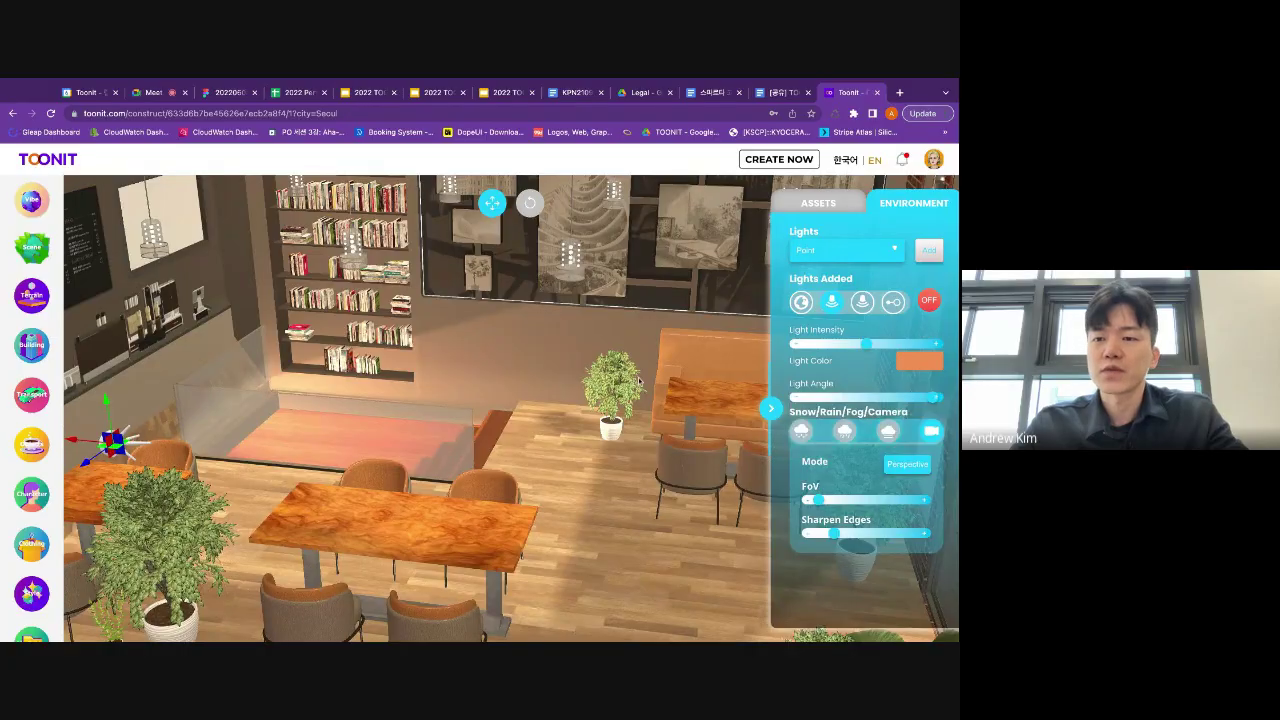
click(894, 303)
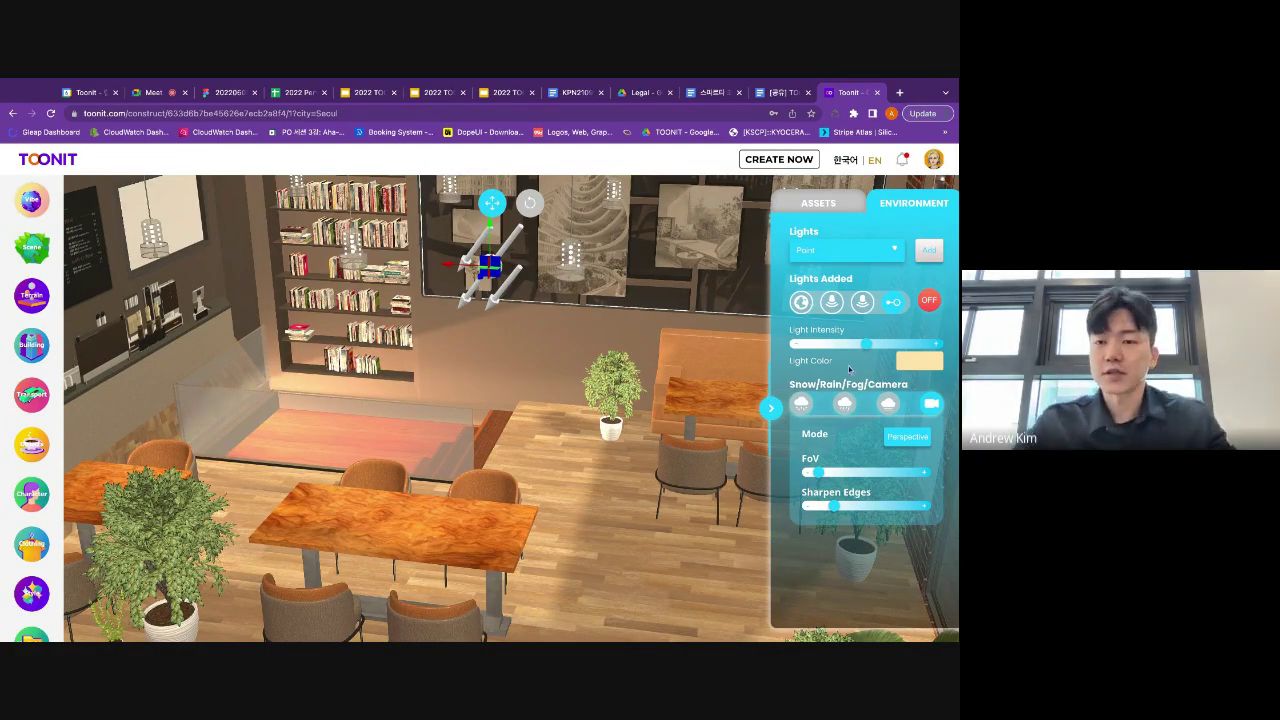
click(802, 304)
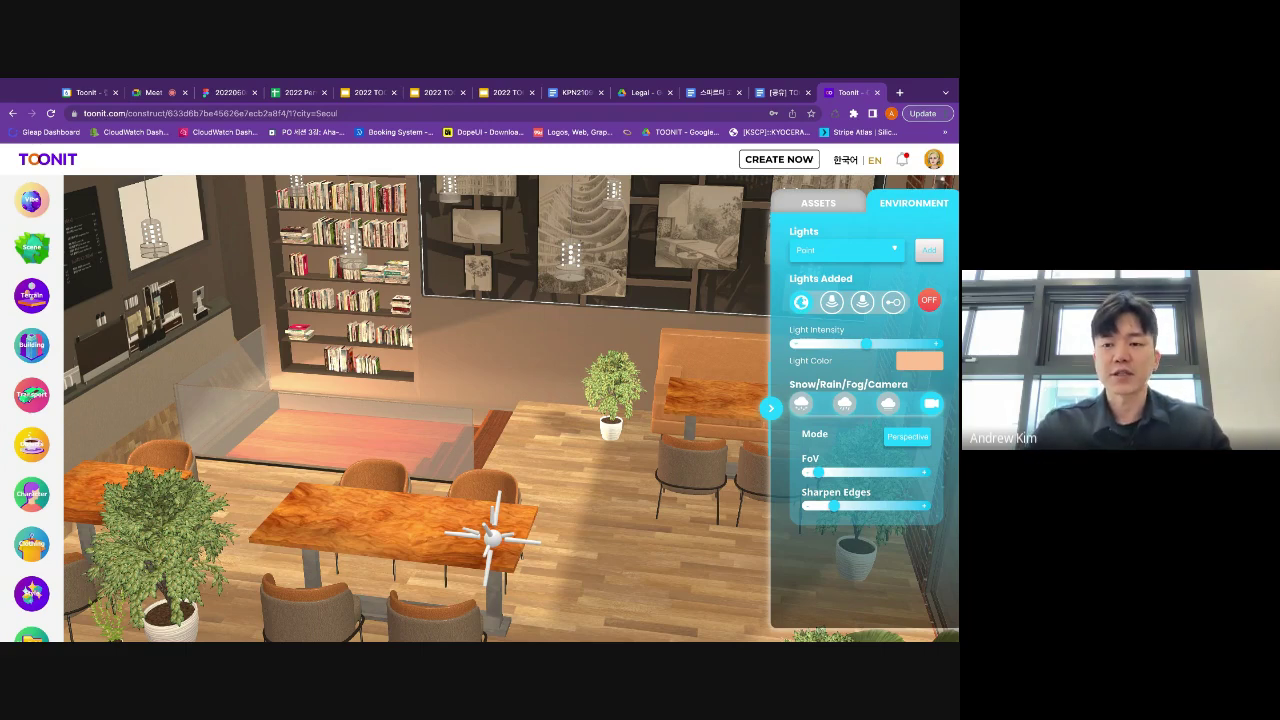
click(893, 302)
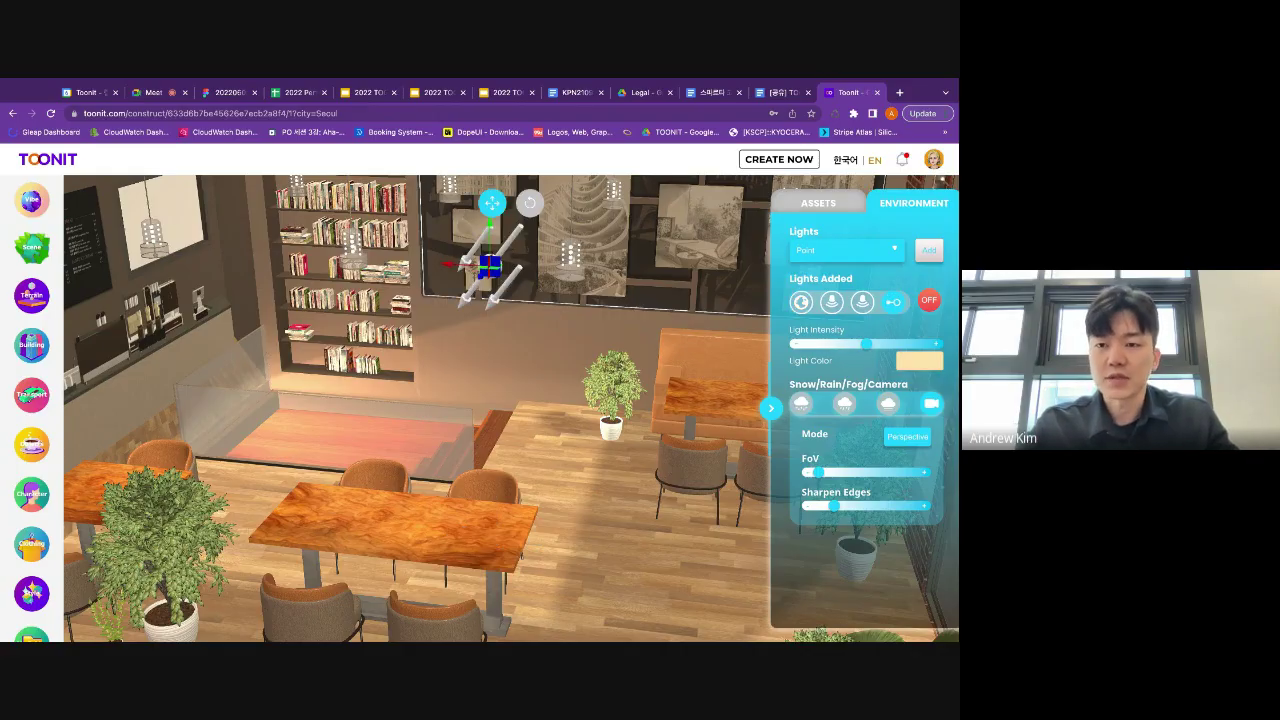
key(e)
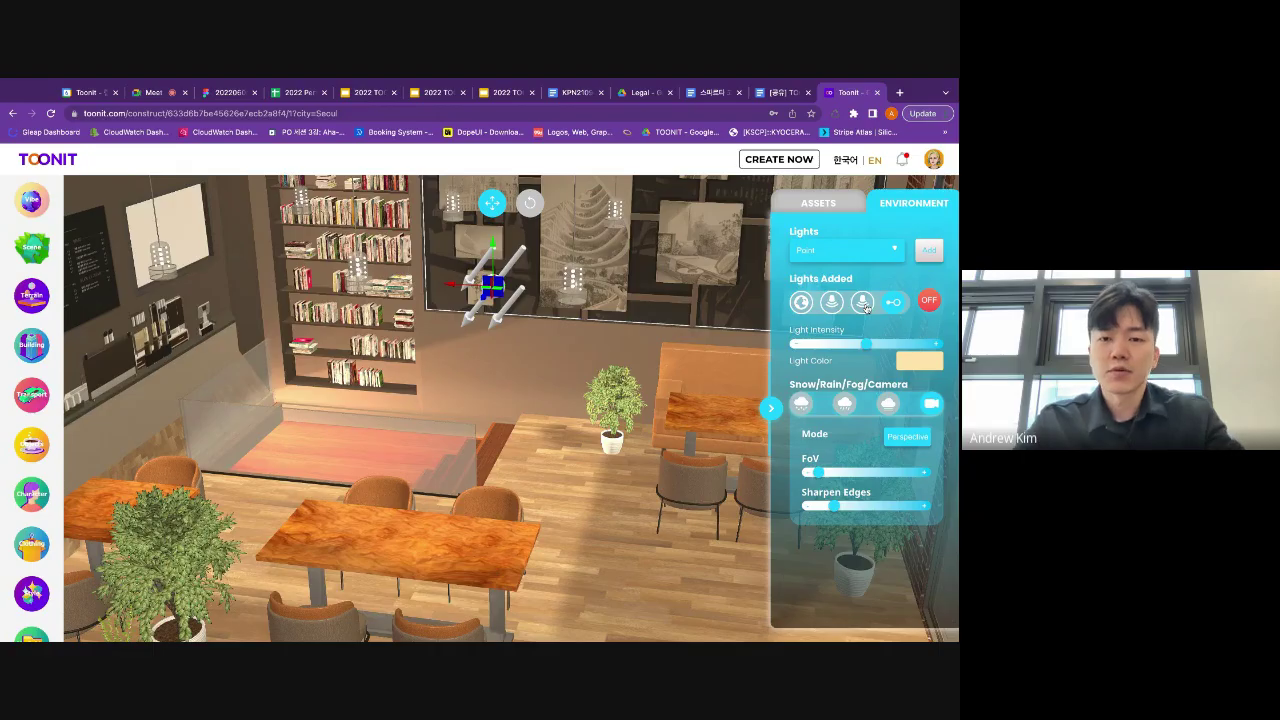
key(e)
- Apply the night lighting preset to the café scene and check the interior under it
click(600, 371)
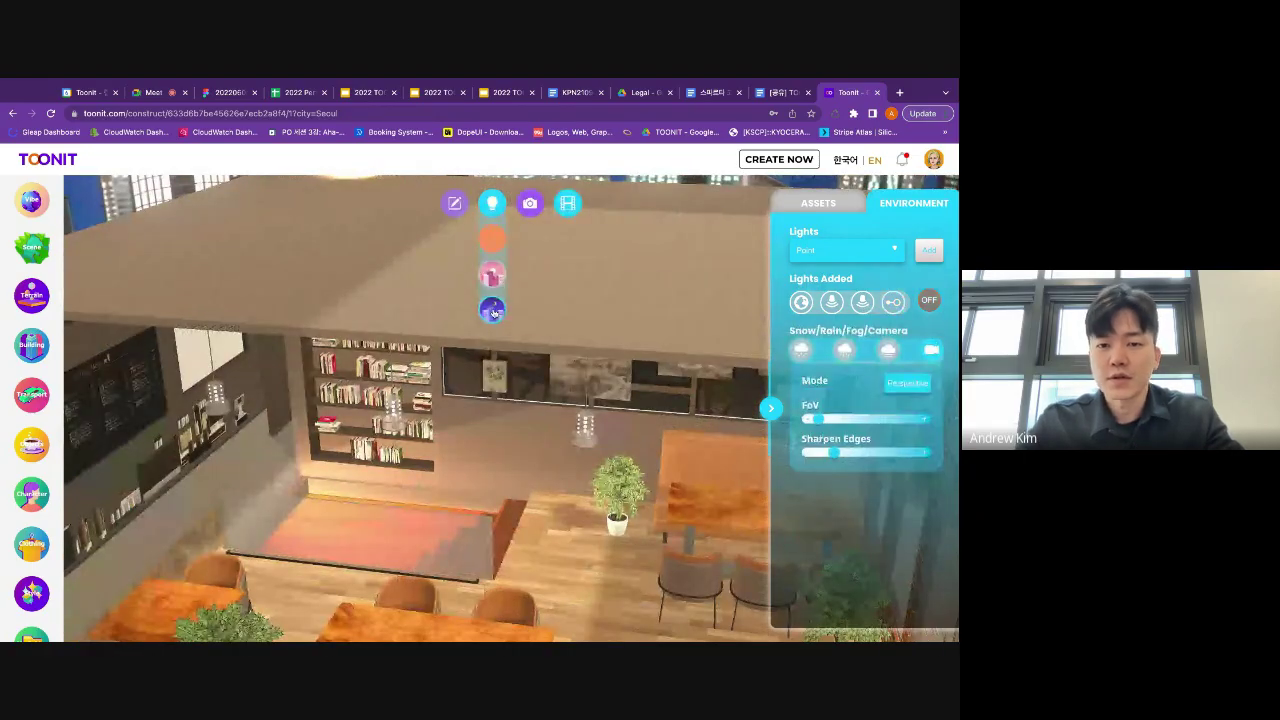
click(493, 312)
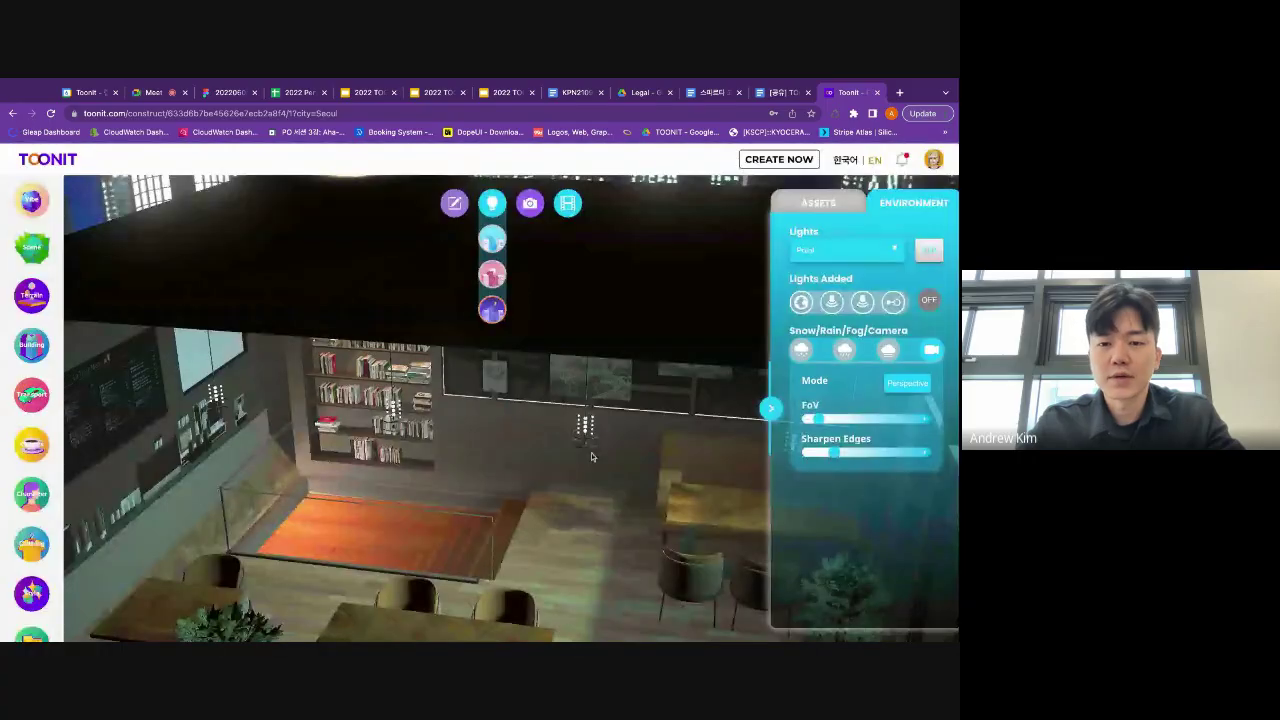
scroll(591, 454, down, 5)
mouse_move(591, 454)
mouse_down()
mouse_move(591, 426)
mouse_move(588, 450)
mouse_up()
right_drag(568, 410, 557, 335)
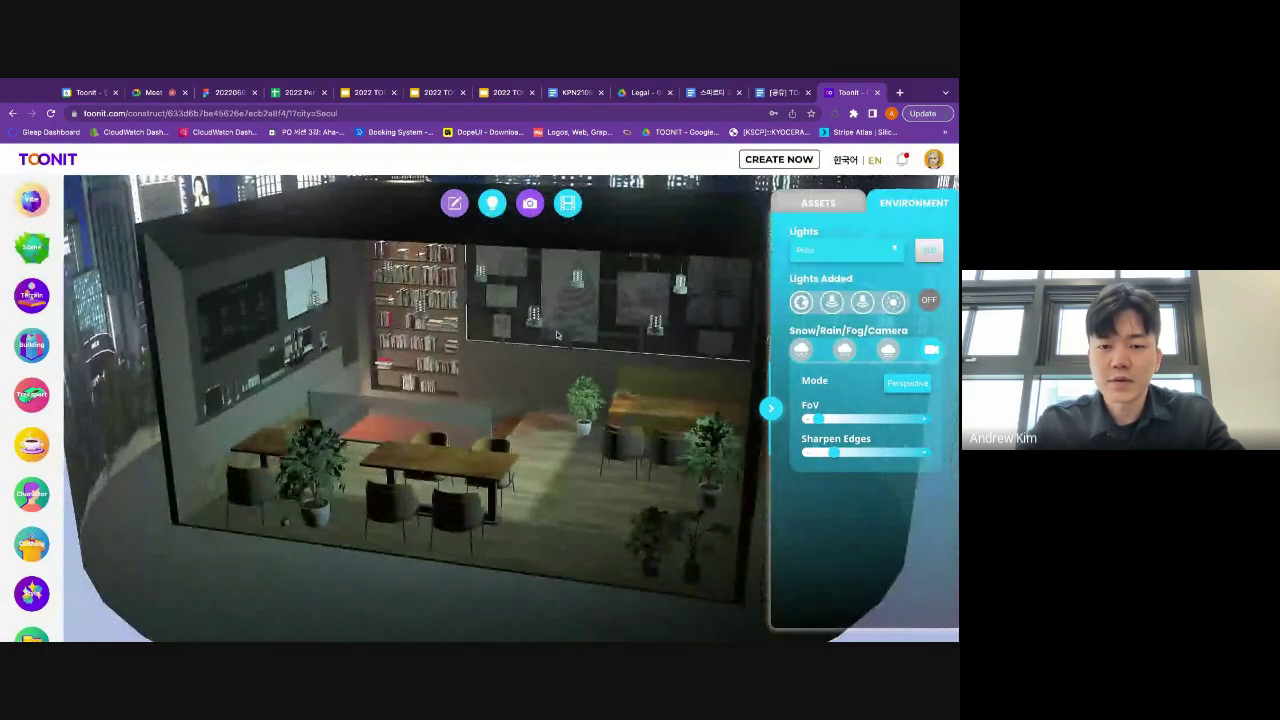
scroll(557, 336, up, 4)
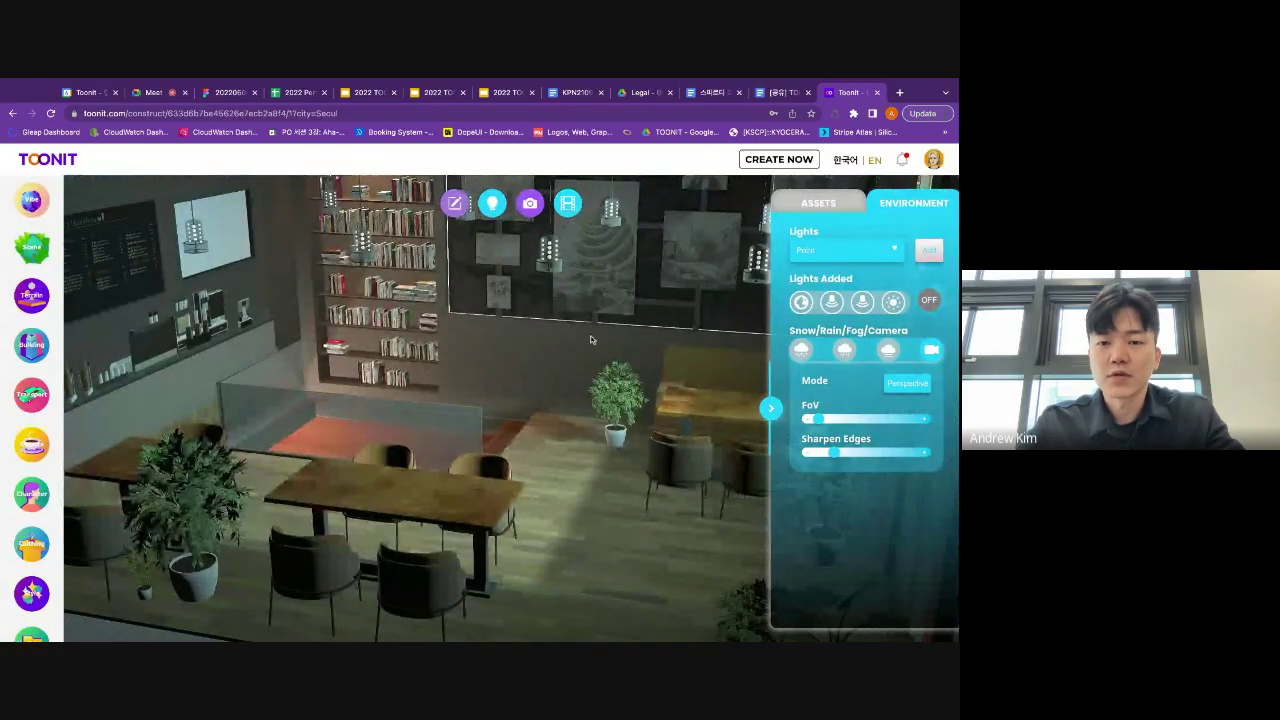
drag(539, 337, 579, 342)
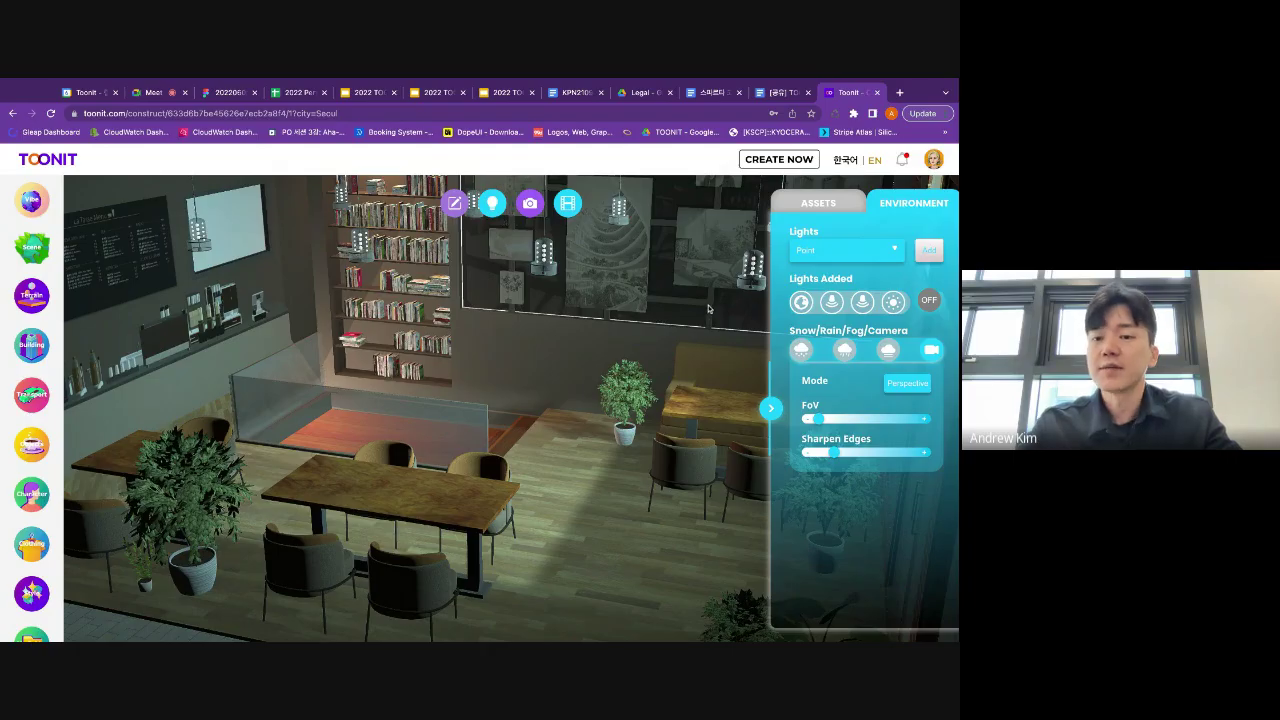
- Inspect the night preset's point light and first spot light, checking their settings and positions in the scene
click(801, 305)
drag(688, 364, 698, 366)
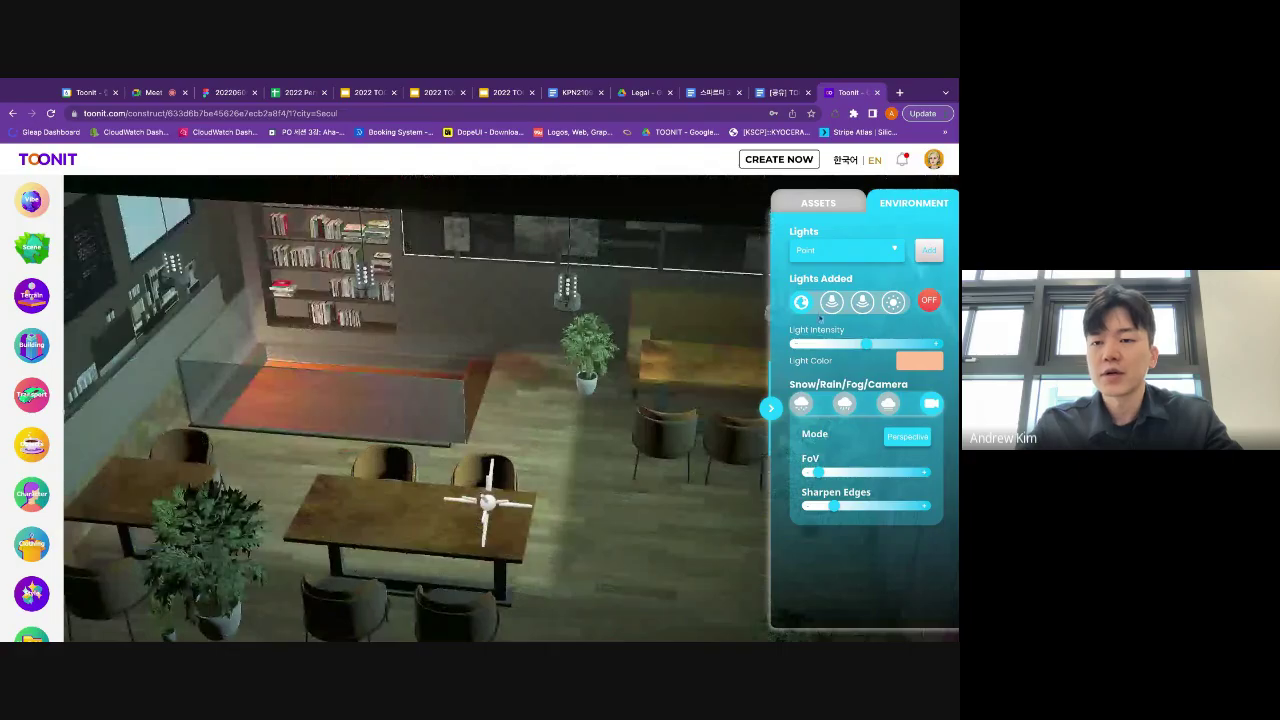
click(828, 311)
drag(564, 364, 562, 382)
scroll(562, 362, down, 10)
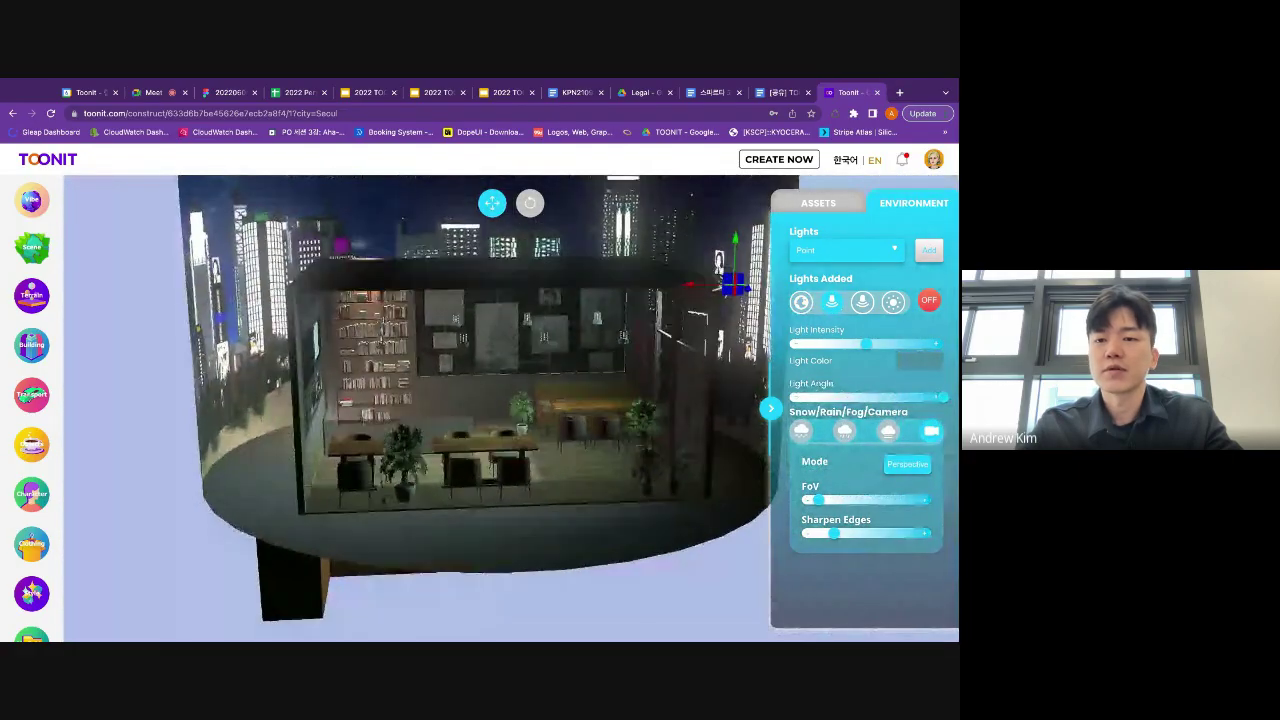
click(654, 258)
- Place the black-haired male character in a black turtleneck on the café floor beside the potted plant and chairs
scroll(536, 362, up, 10)
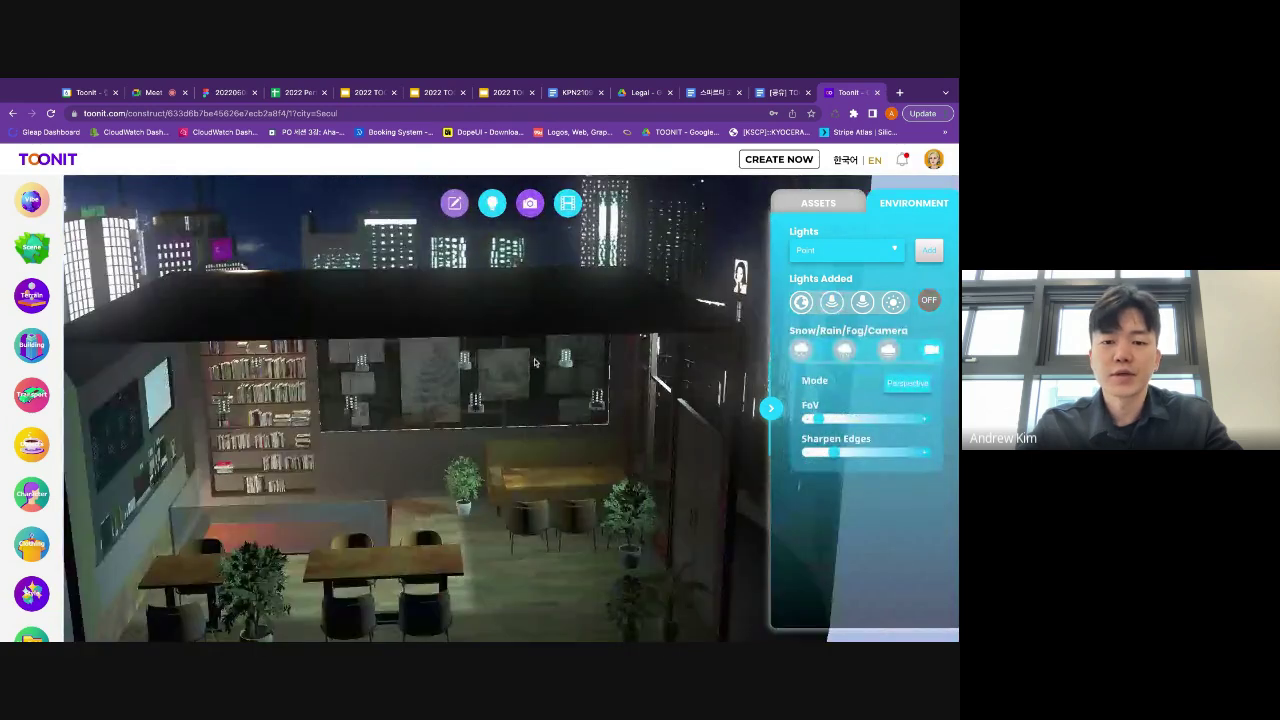
scroll(346, 497, up, 5)
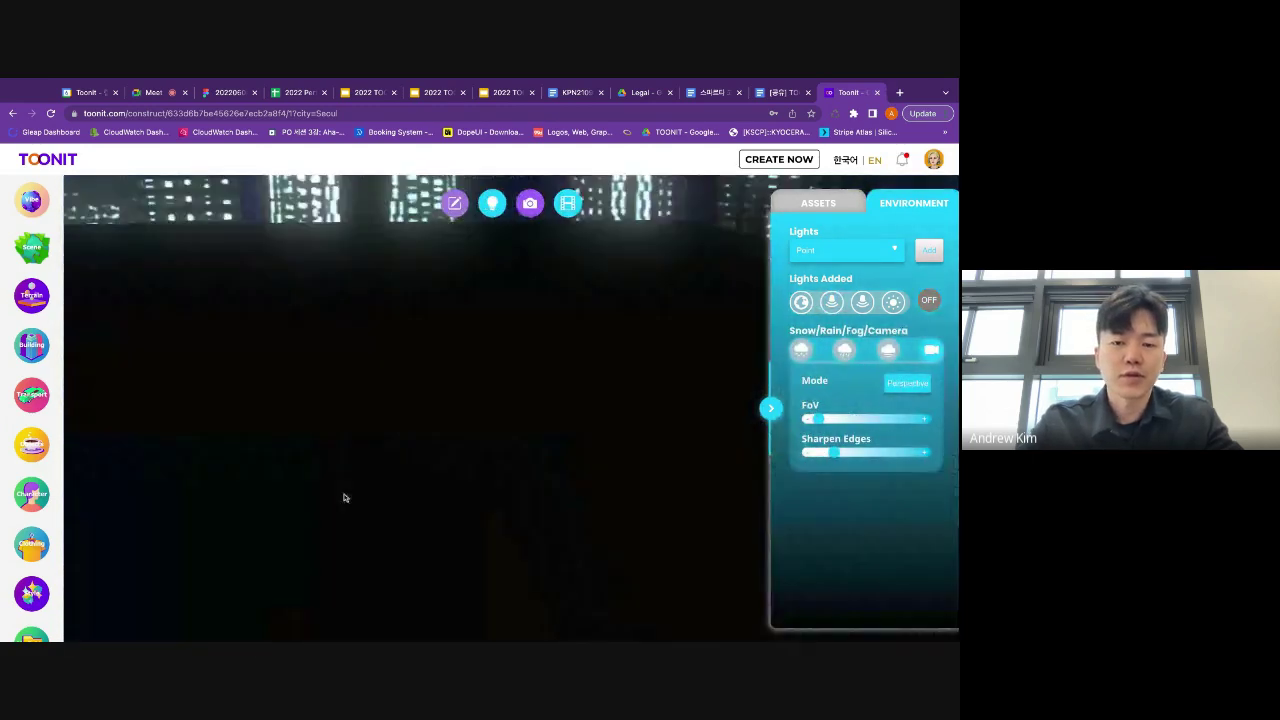
scroll(451, 446, up, 5)
scroll(545, 309, up, 5)
drag(543, 311, 595, 261)
scroll(460, 400, down, 5)
scroll(567, 342, down, 5)
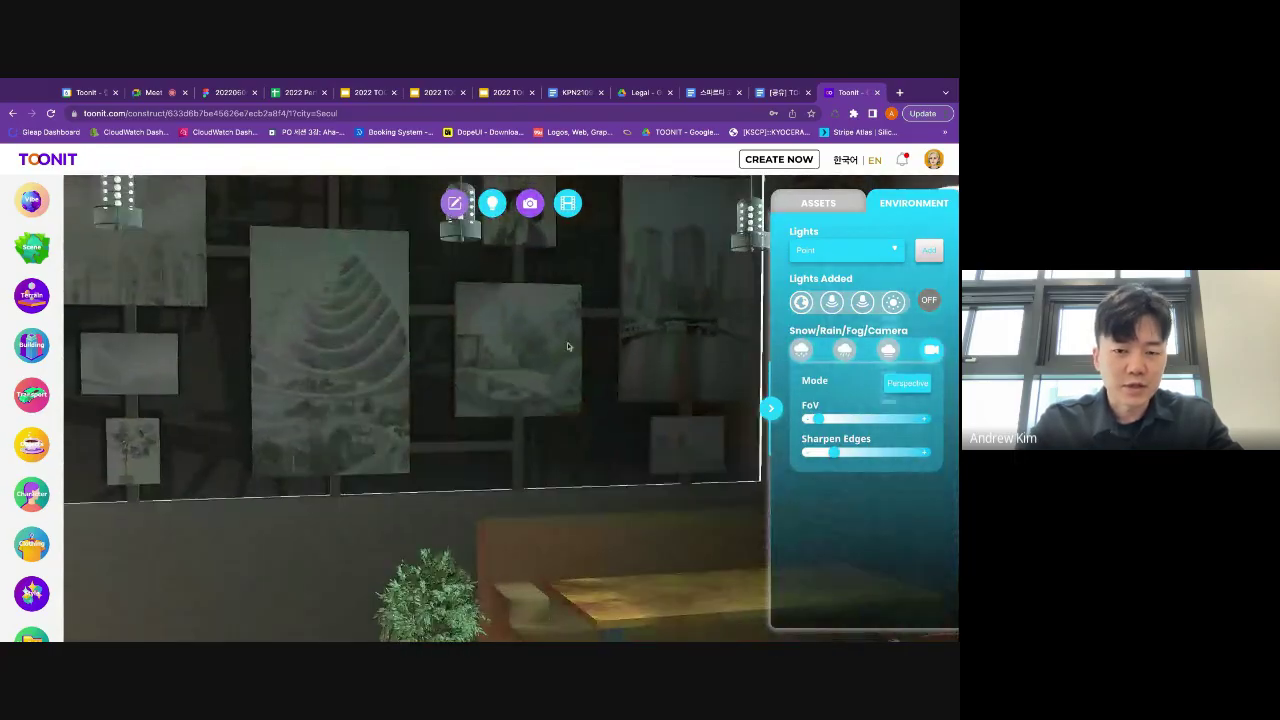
scroll(567, 342, down, 5)
scroll(568, 346, down, 3)
drag(568, 346, 303, 463)
scroll(303, 463, up, 3)
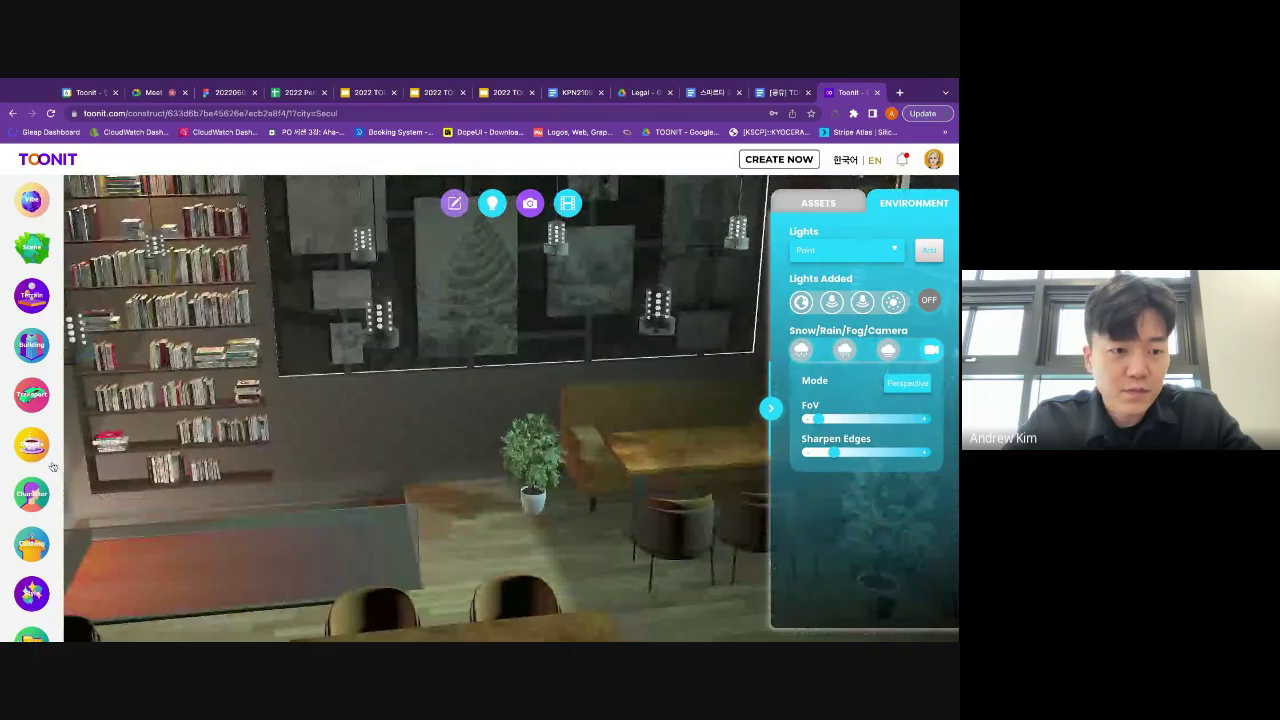
click(31, 494)
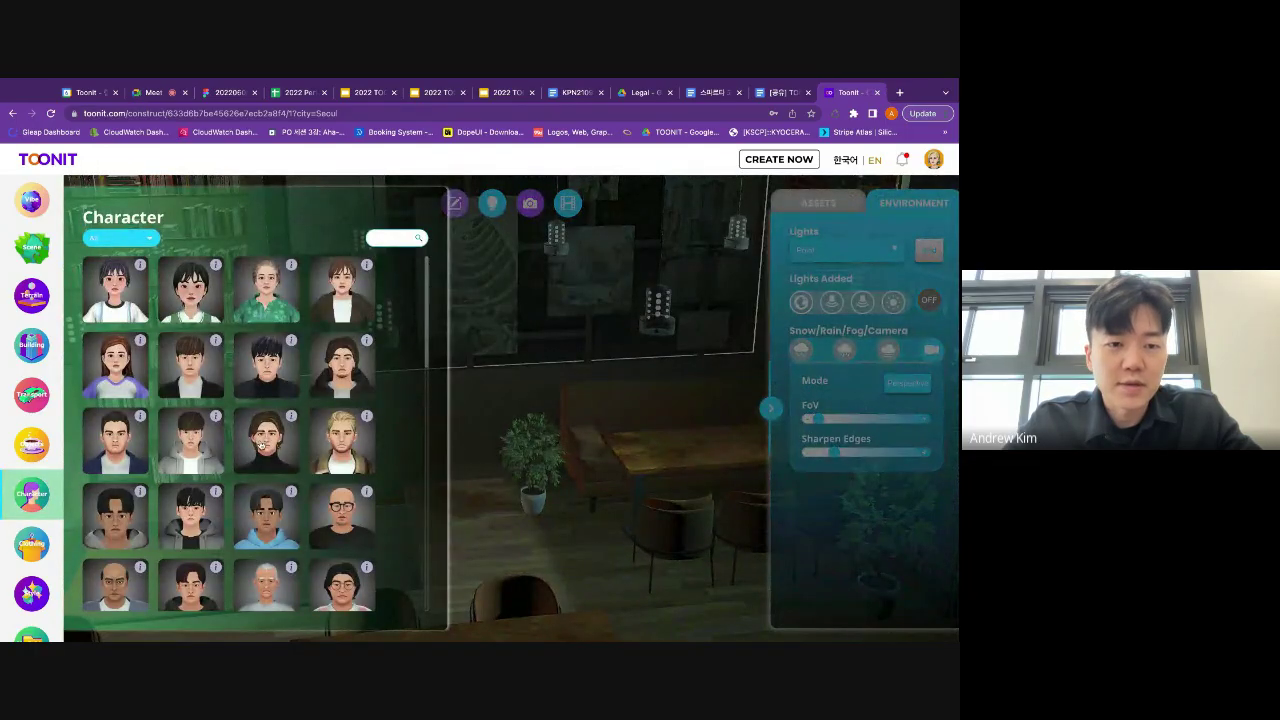
click(279, 391)
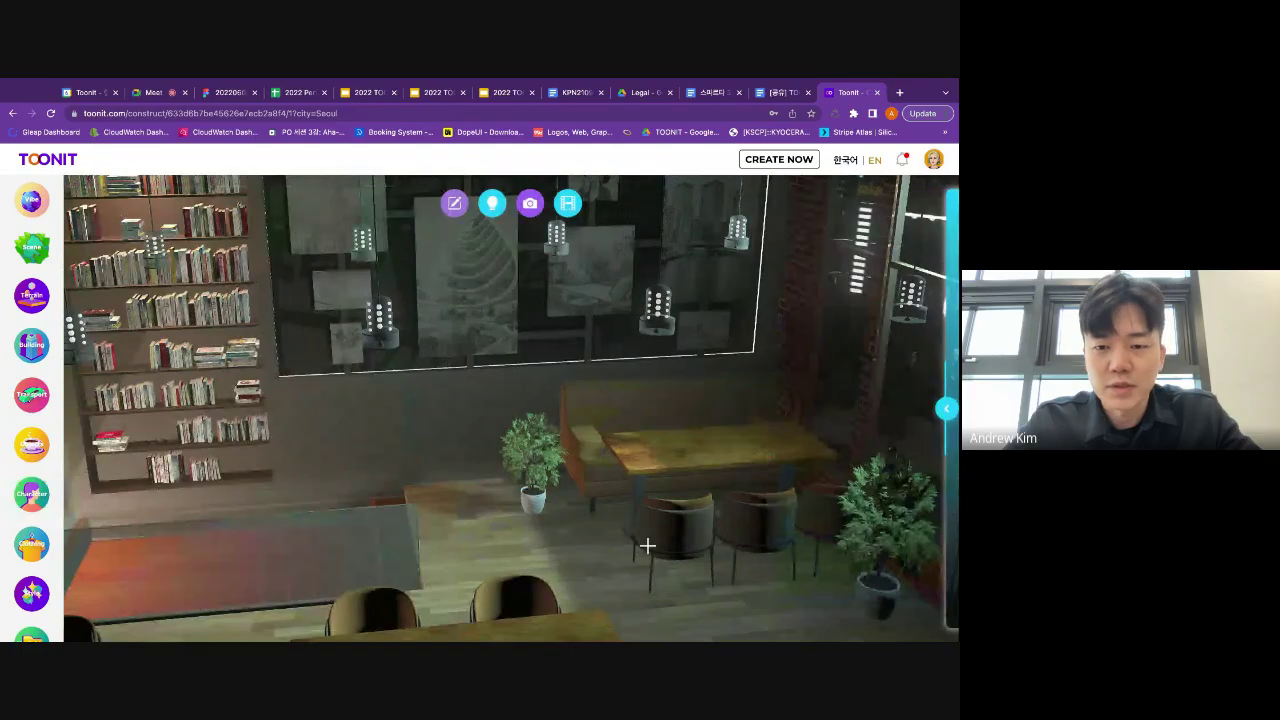
click(594, 561)
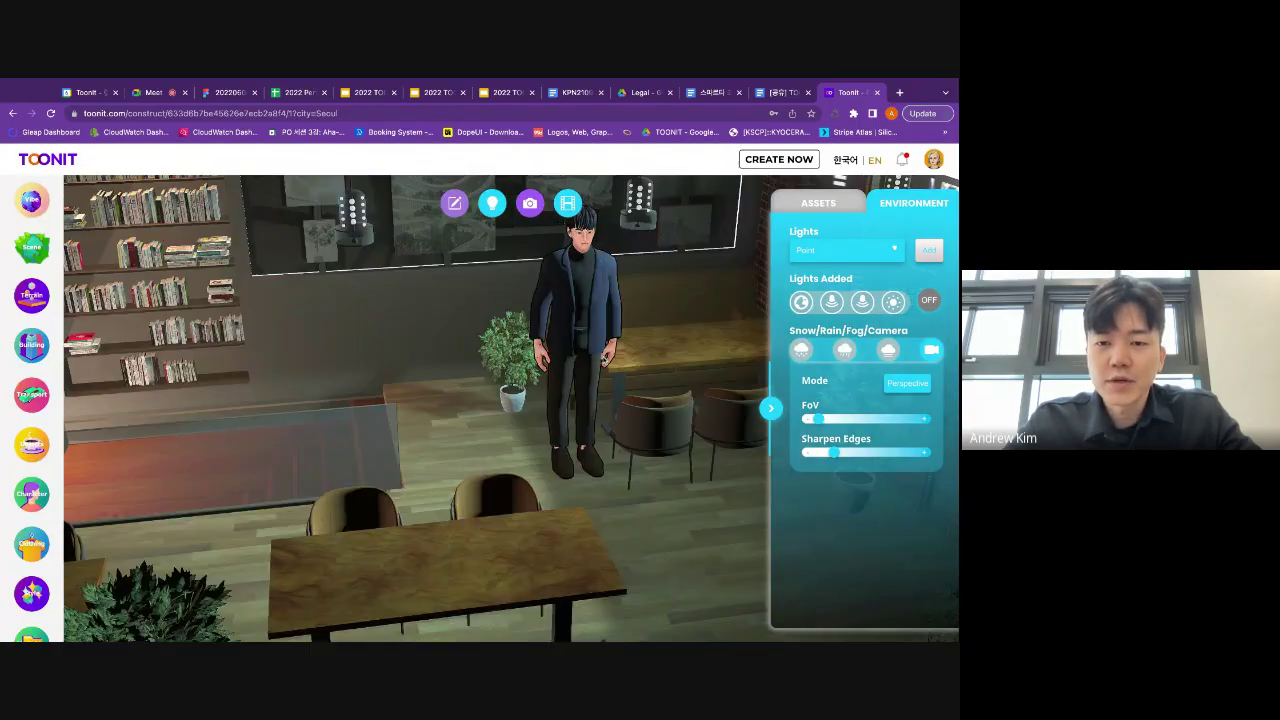
- Add a Spot light at the character's head and raise it to just above him
scroll(605, 347, down, 10)
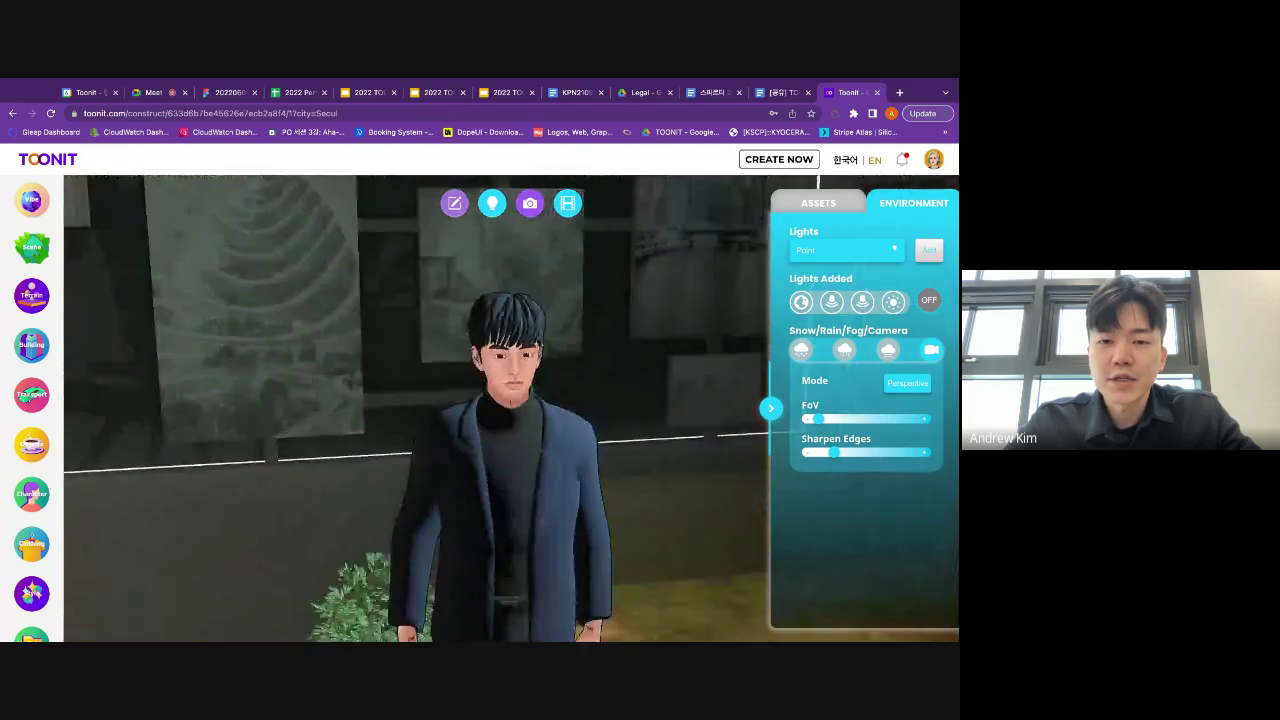
scroll(605, 347, down, 3)
drag(605, 347, 628, 359)
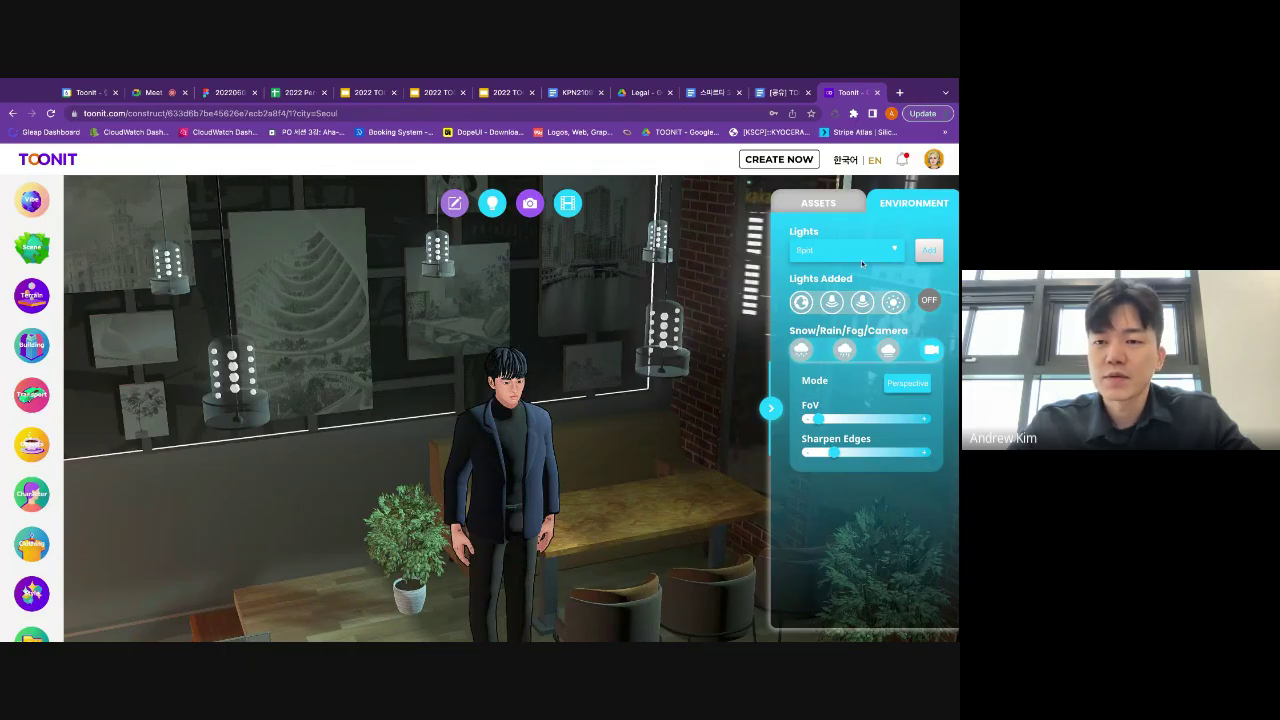
click(938, 259)
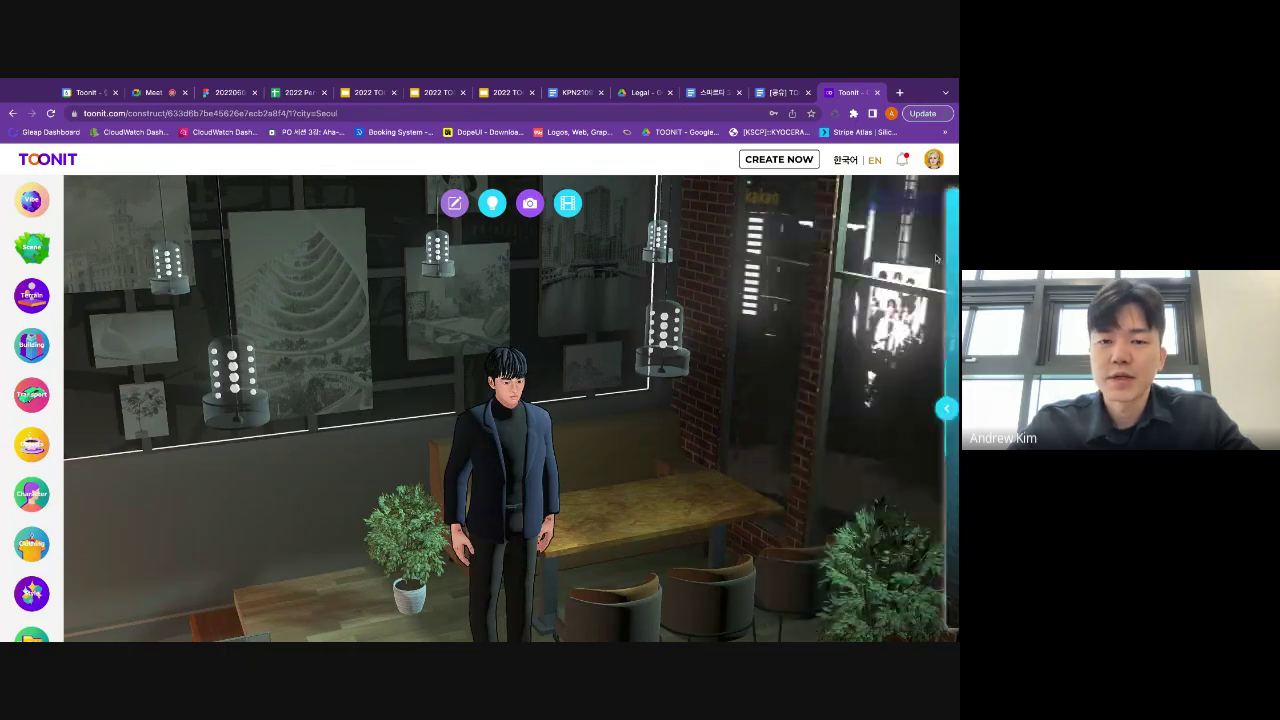
click(510, 368)
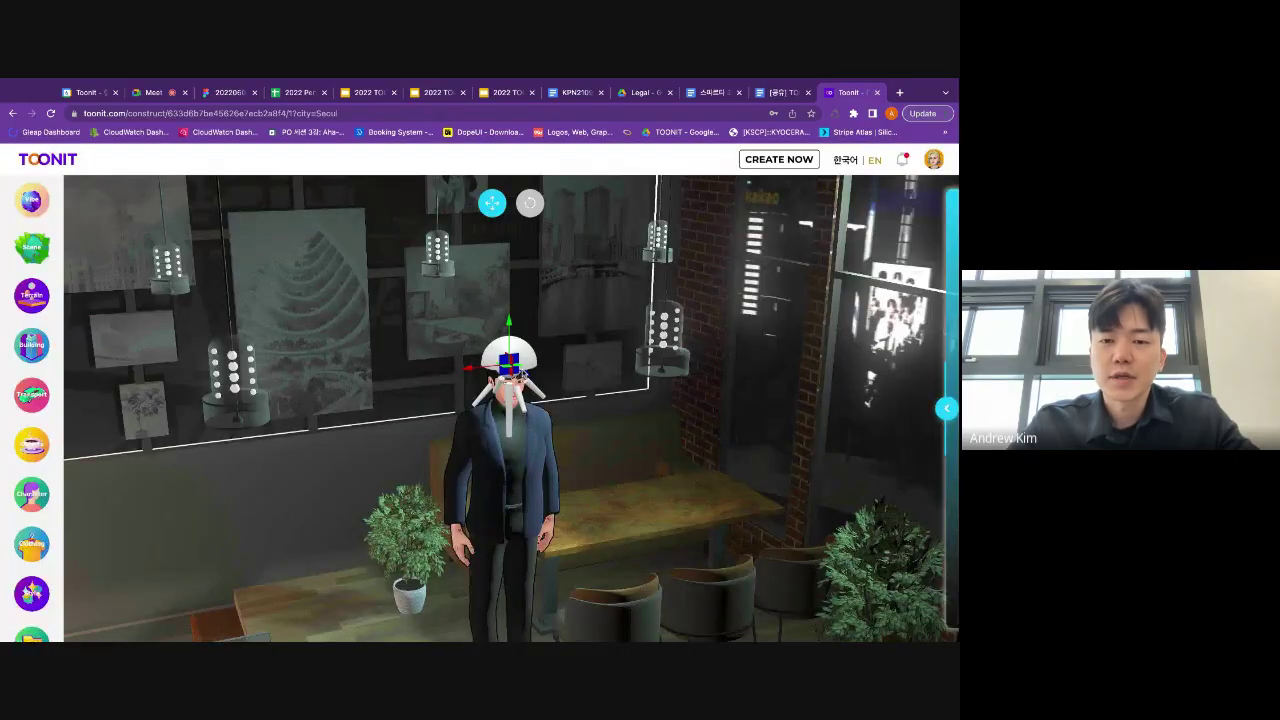
mouse_move(510, 330)
mouse_down()
mouse_move(511, 347)
mouse_move(511, 336)
mouse_up()
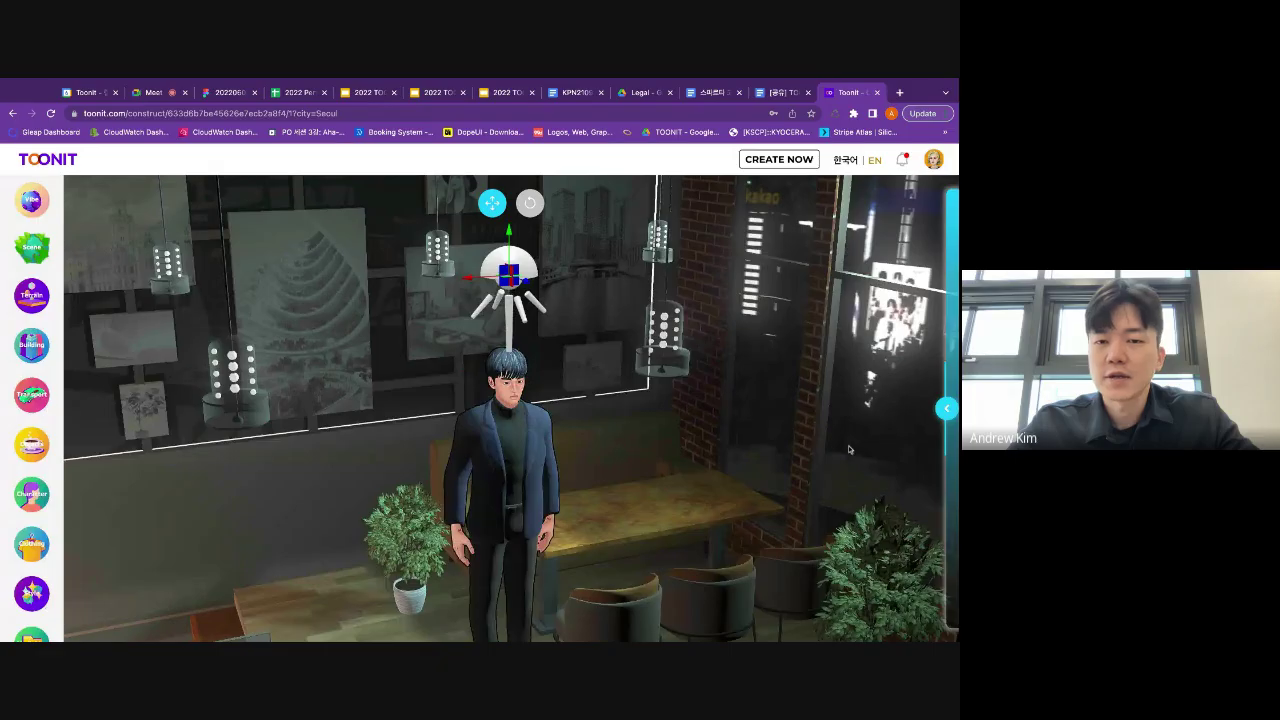
- Widen the light angle of the spot light above the character
click(946, 409)
click(883, 348)
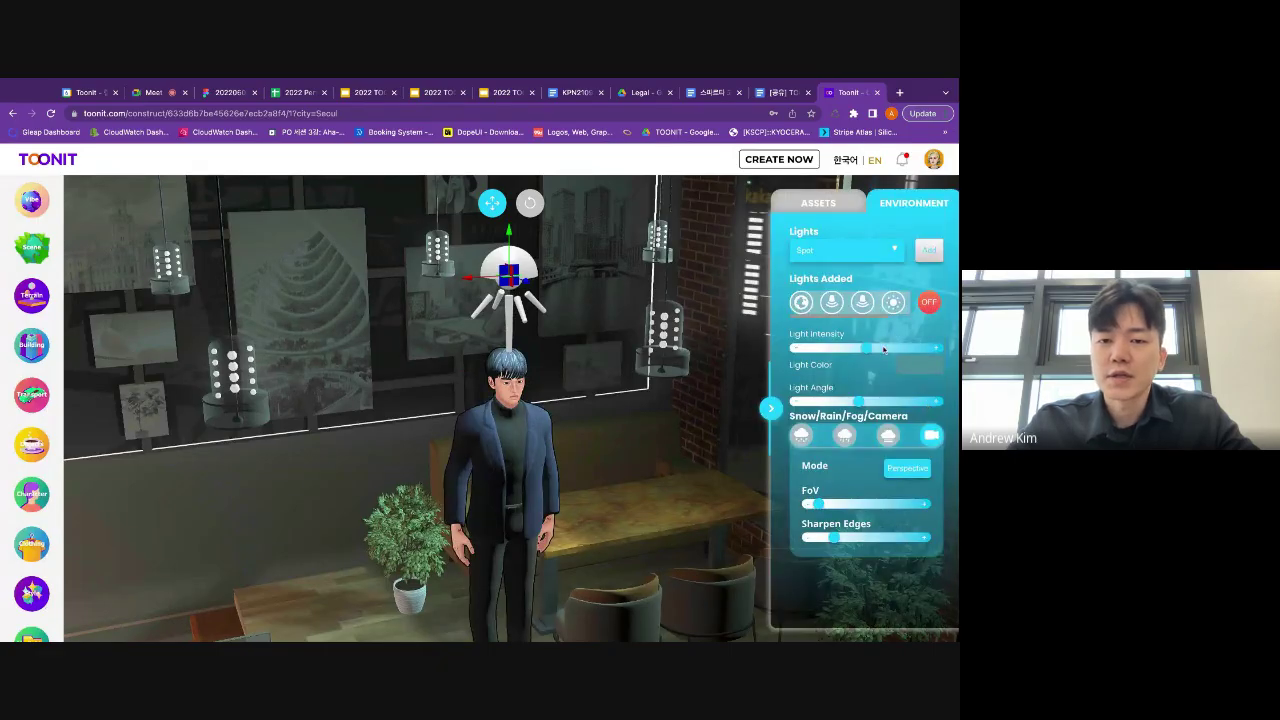
click(858, 403)
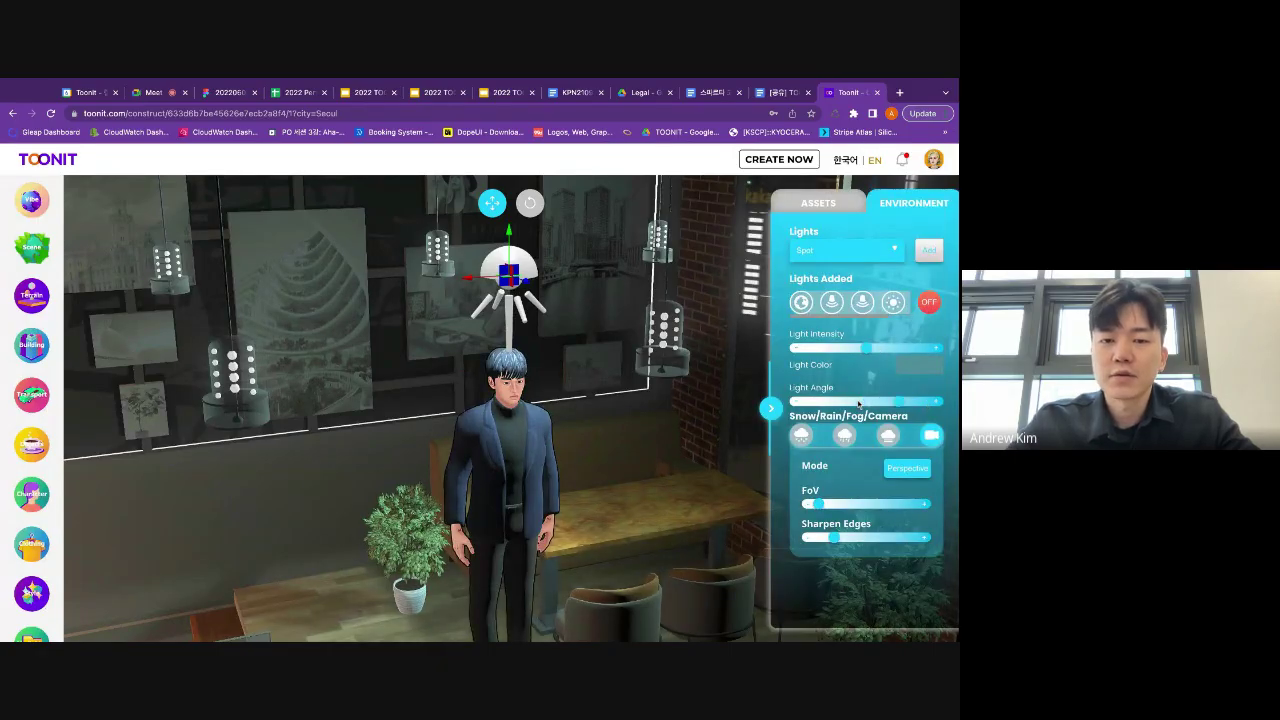
mouse_move(905, 402)
mouse_down()
mouse_move(940, 402)
mouse_move(815, 402)
mouse_move(899, 400)
mouse_up()
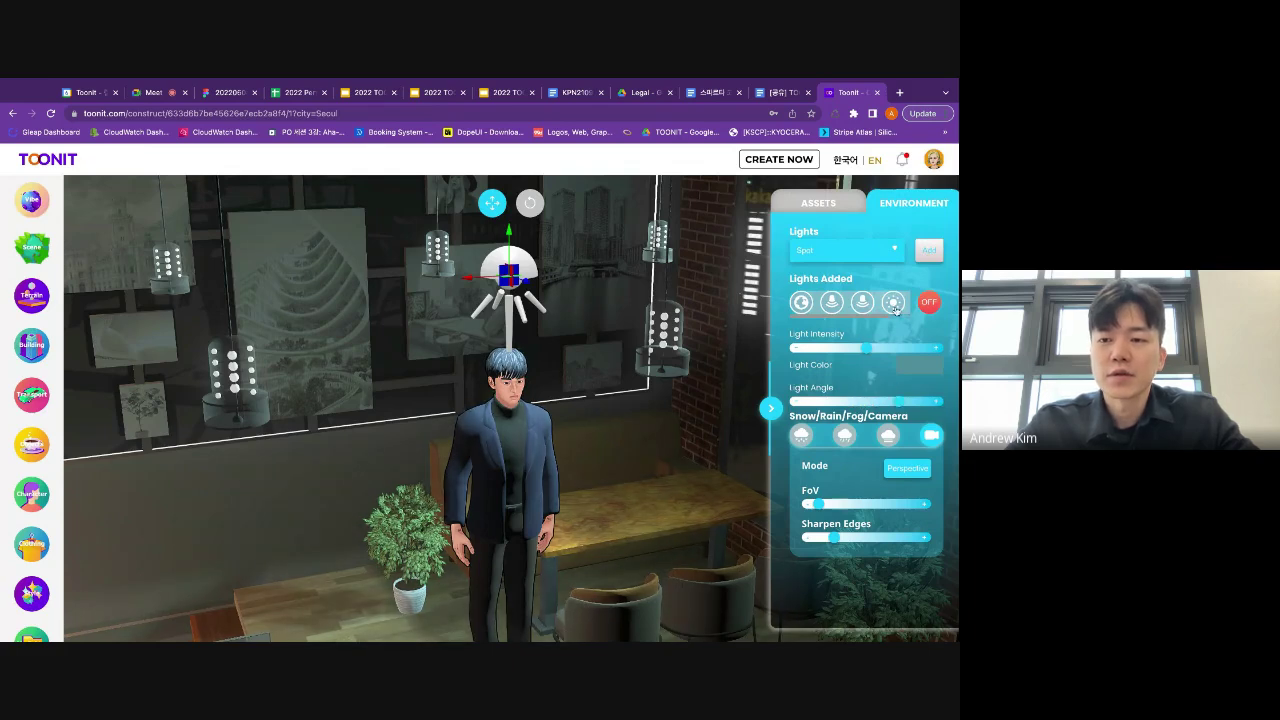
- Check the settings of the two spot lights that came with the night preset
click(864, 305)
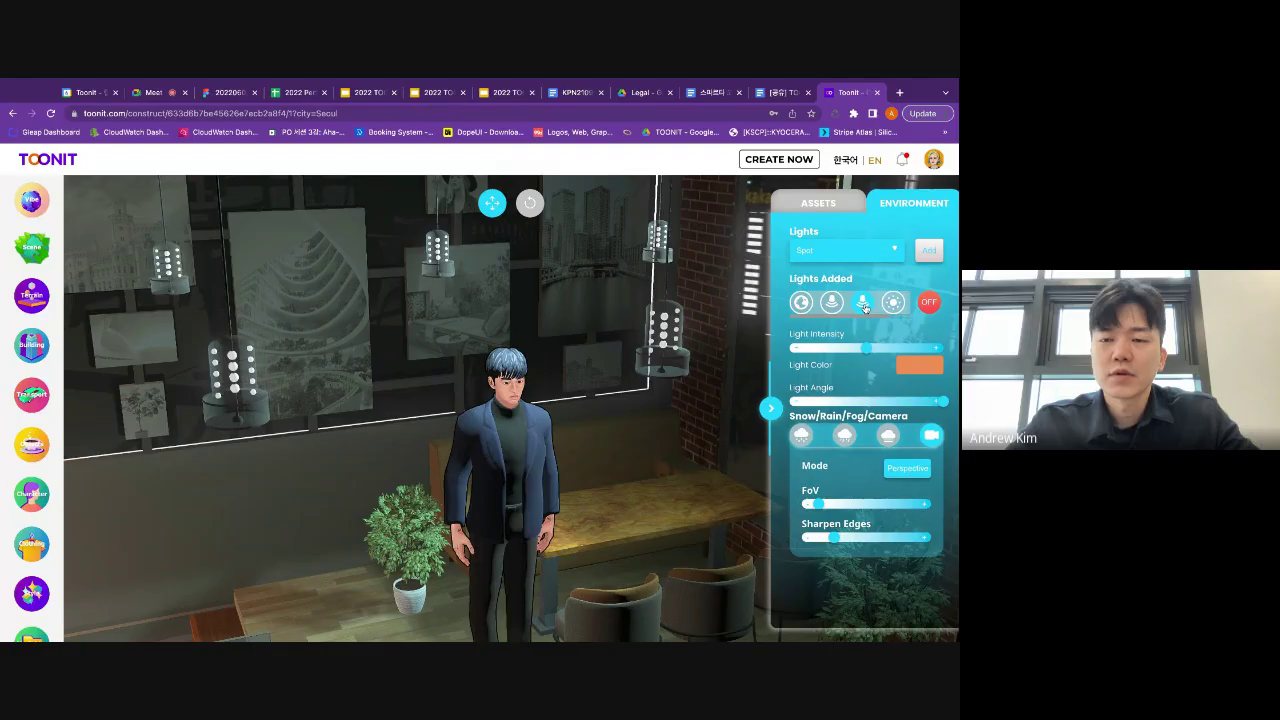
click(864, 305)
click(831, 303)
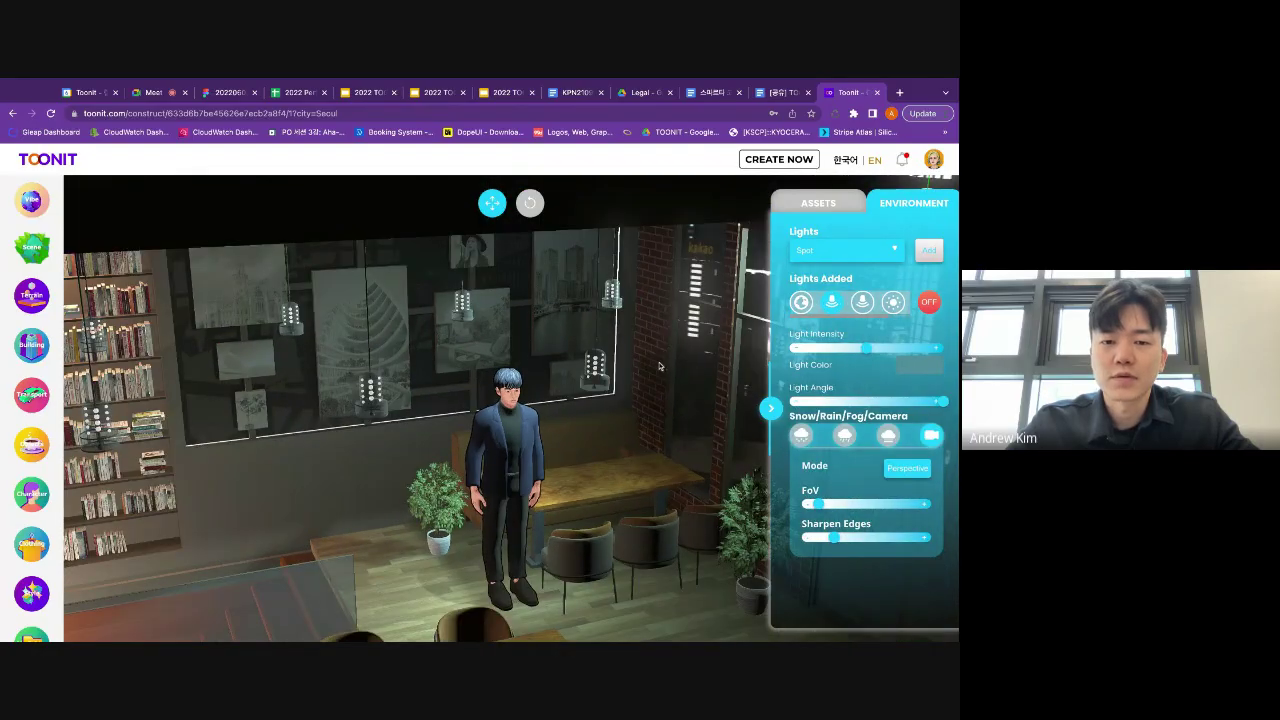
- Change the light colour of the spot light above the character to a purplish magenta
drag(660, 366, 630, 362)
right_drag(630, 362, 395, 480)
scroll(858, 311, right, 1)
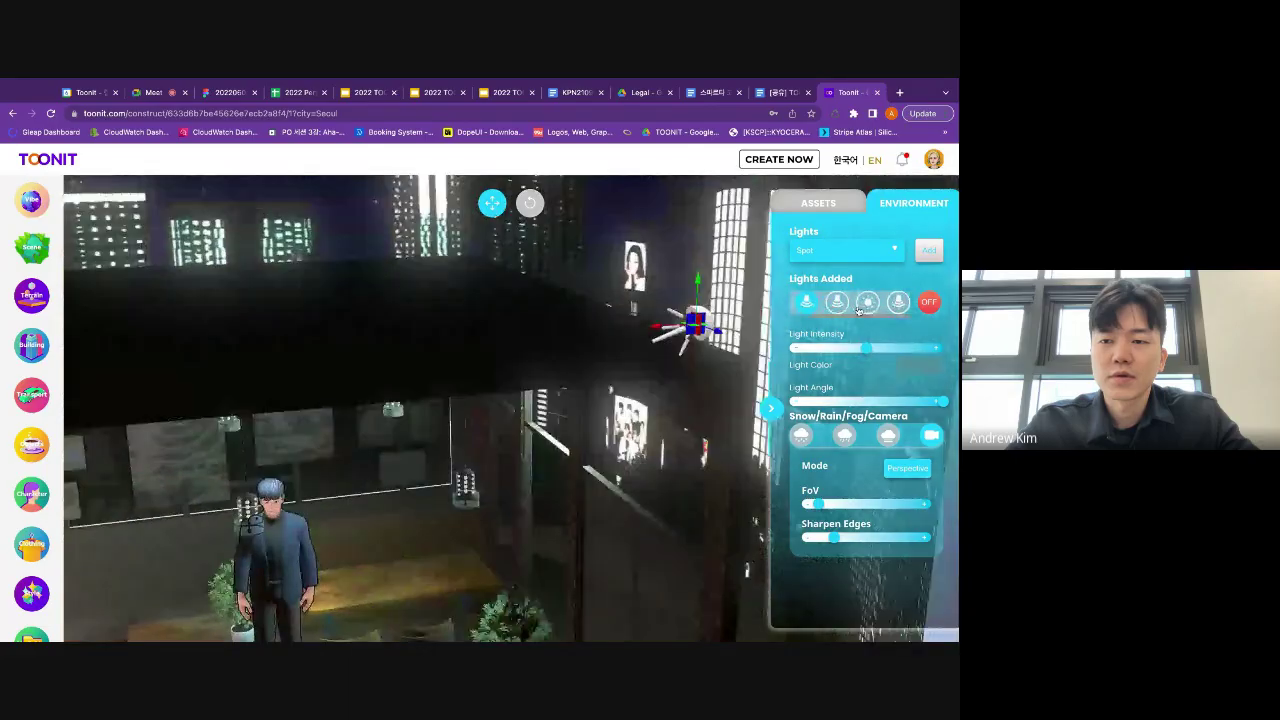
right_drag(858, 311, 699, 354)
right_drag(218, 516, 432, 354)
click(898, 302)
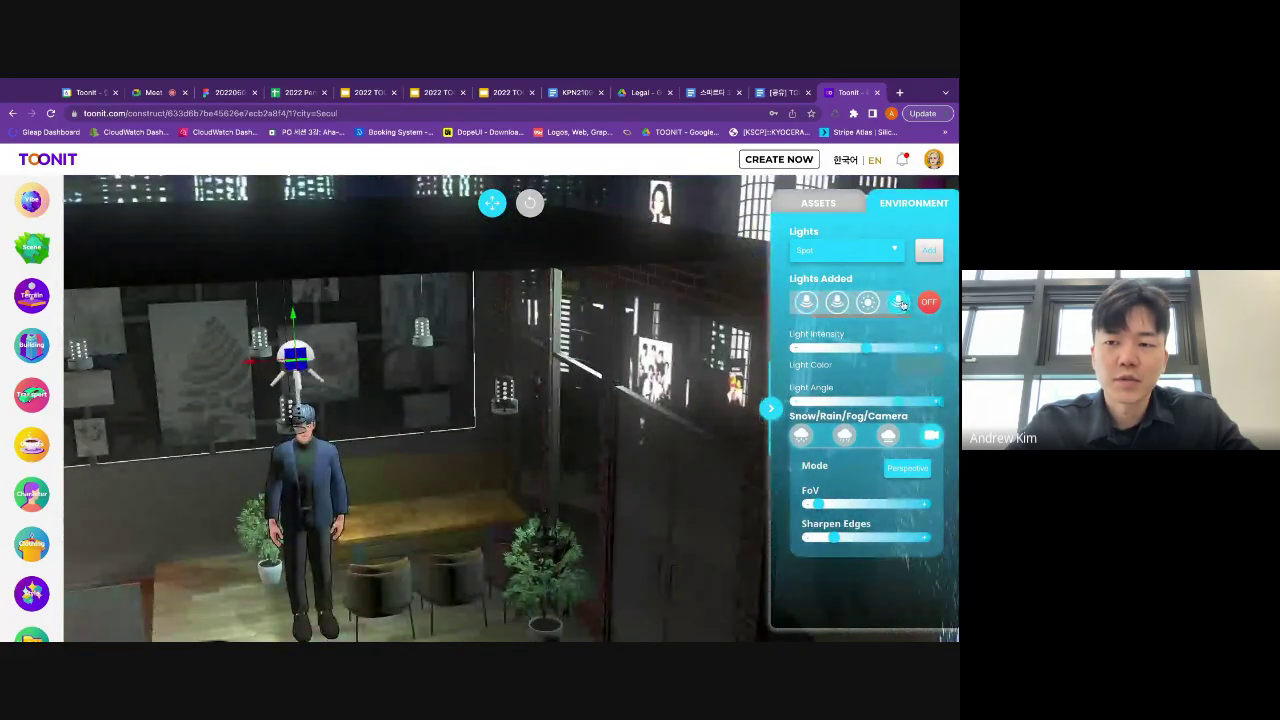
click(928, 364)
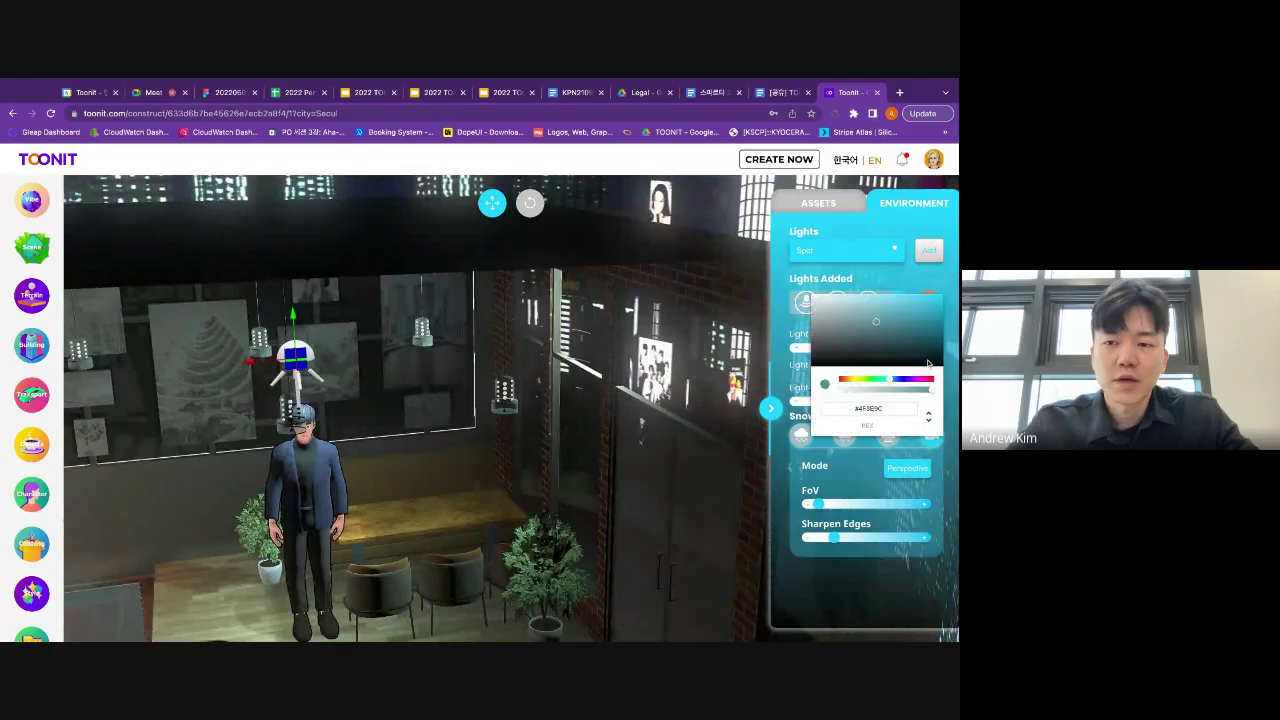
click(852, 381)
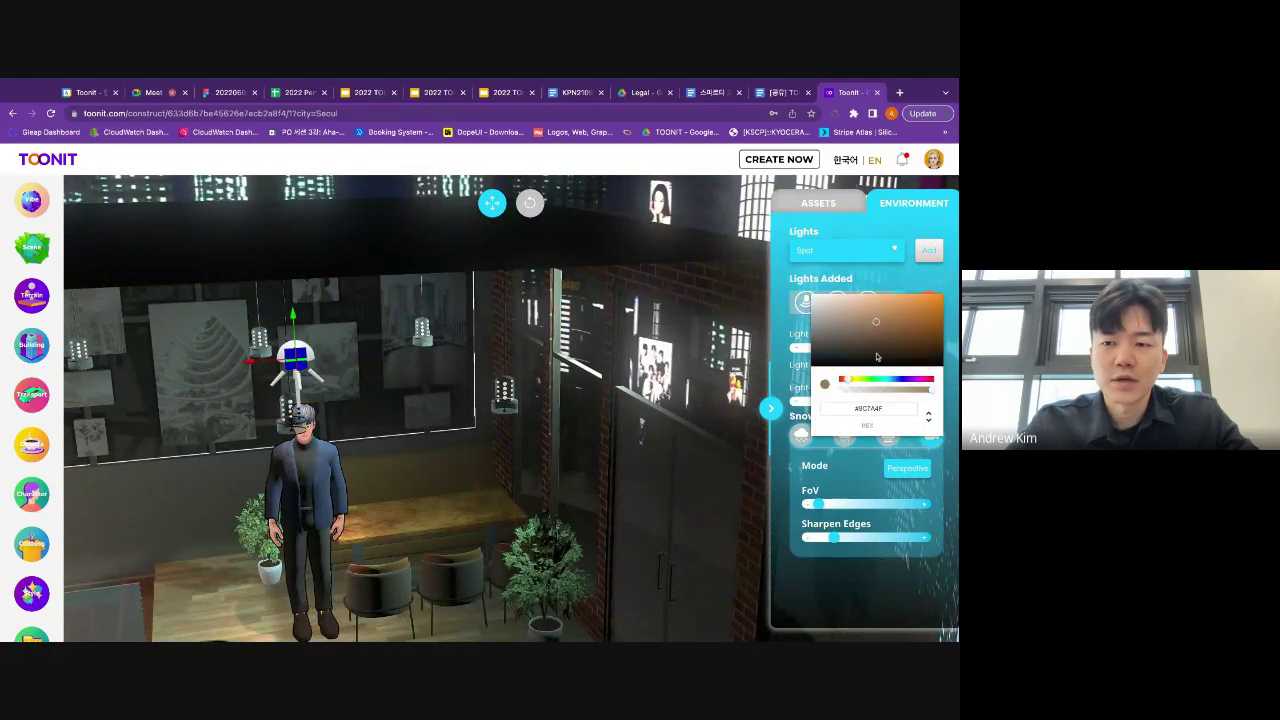
click(921, 379)
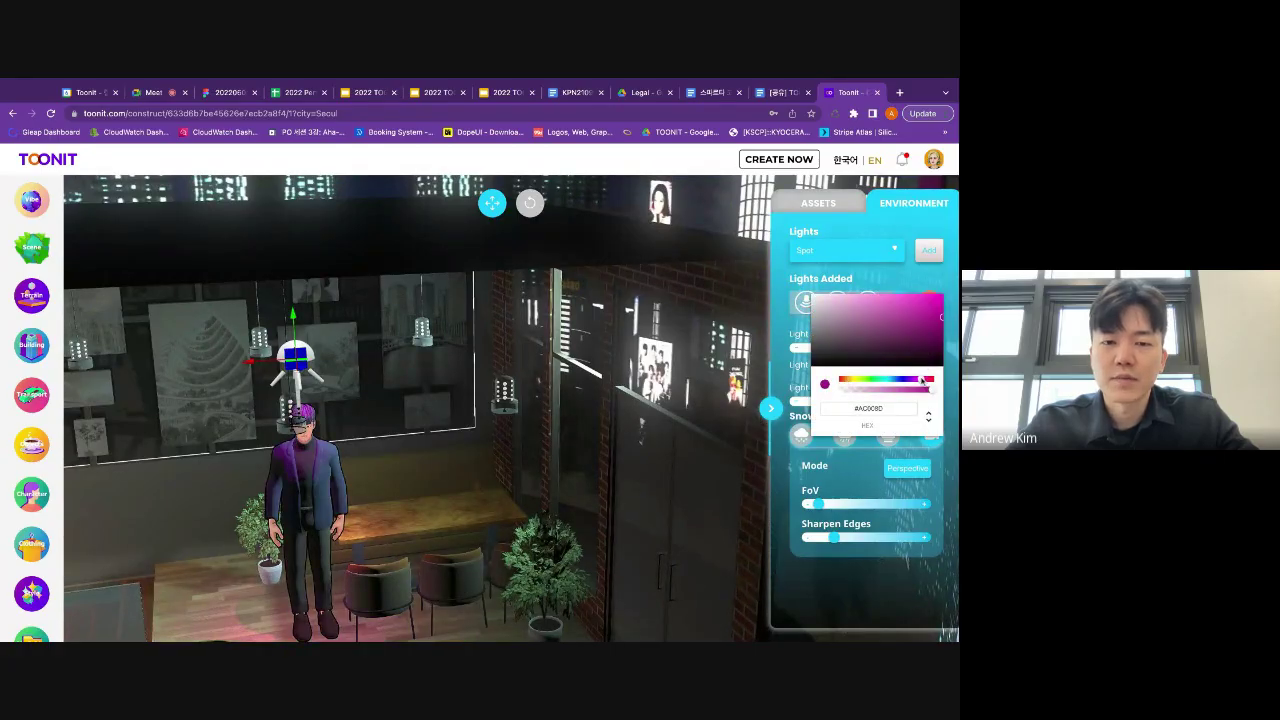
click(926, 315)
- Narrow the light angle of the magenta spot light above the character
click(311, 480)
drag(311, 480, 709, 409)
key(f)
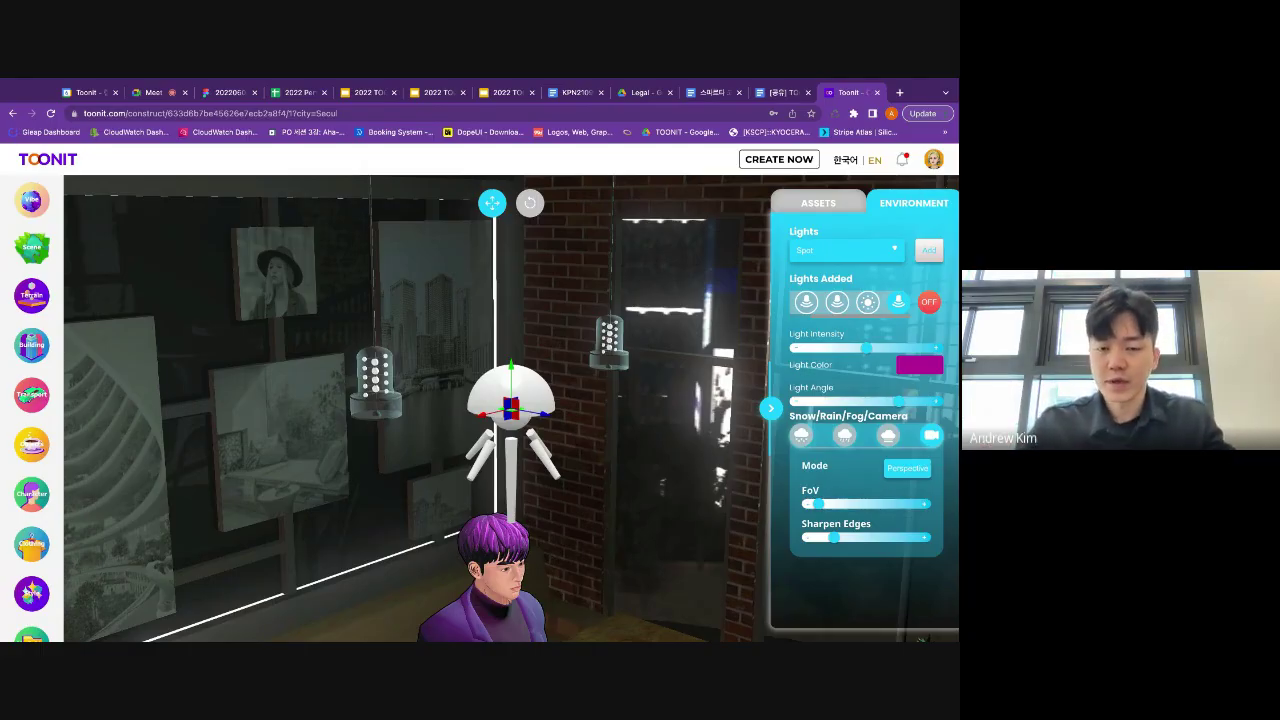
drag(898, 401, 852, 402)
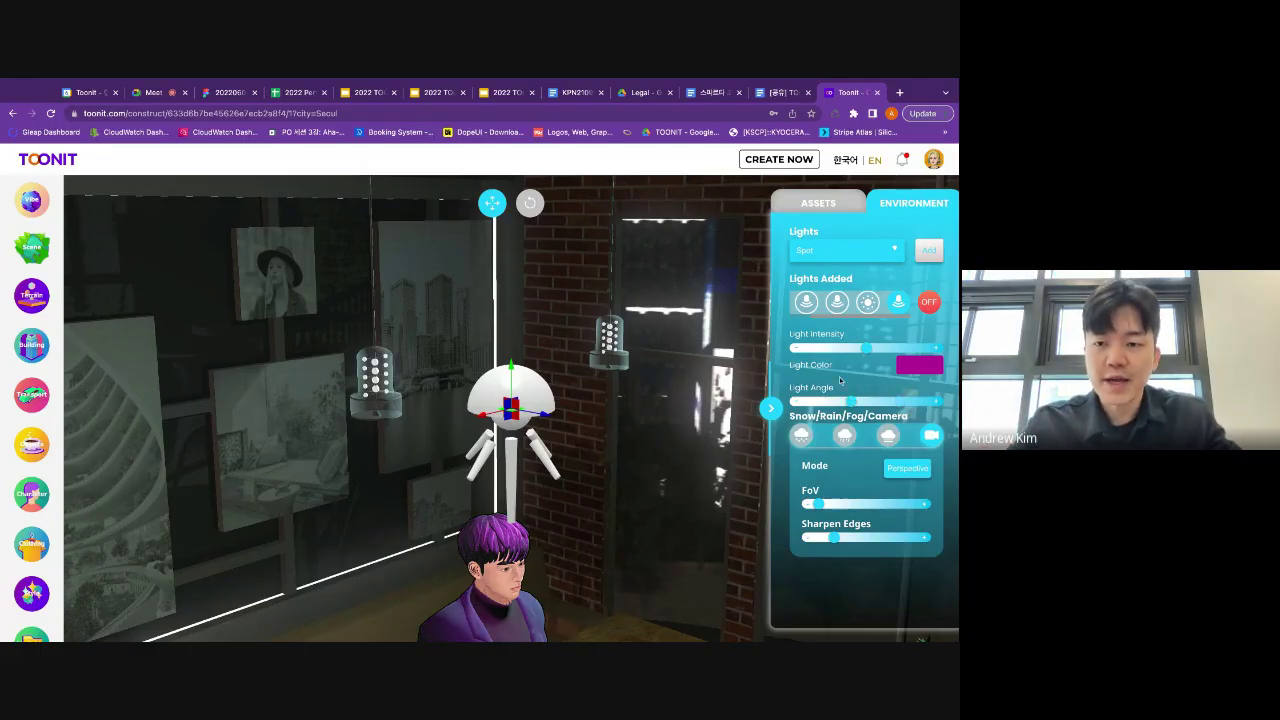
click(650, 401)
- Add a Point light at the hanging lamp near the brick wall and windows
drag(651, 402, 462, 327)
scroll(422, 353, down, 10)
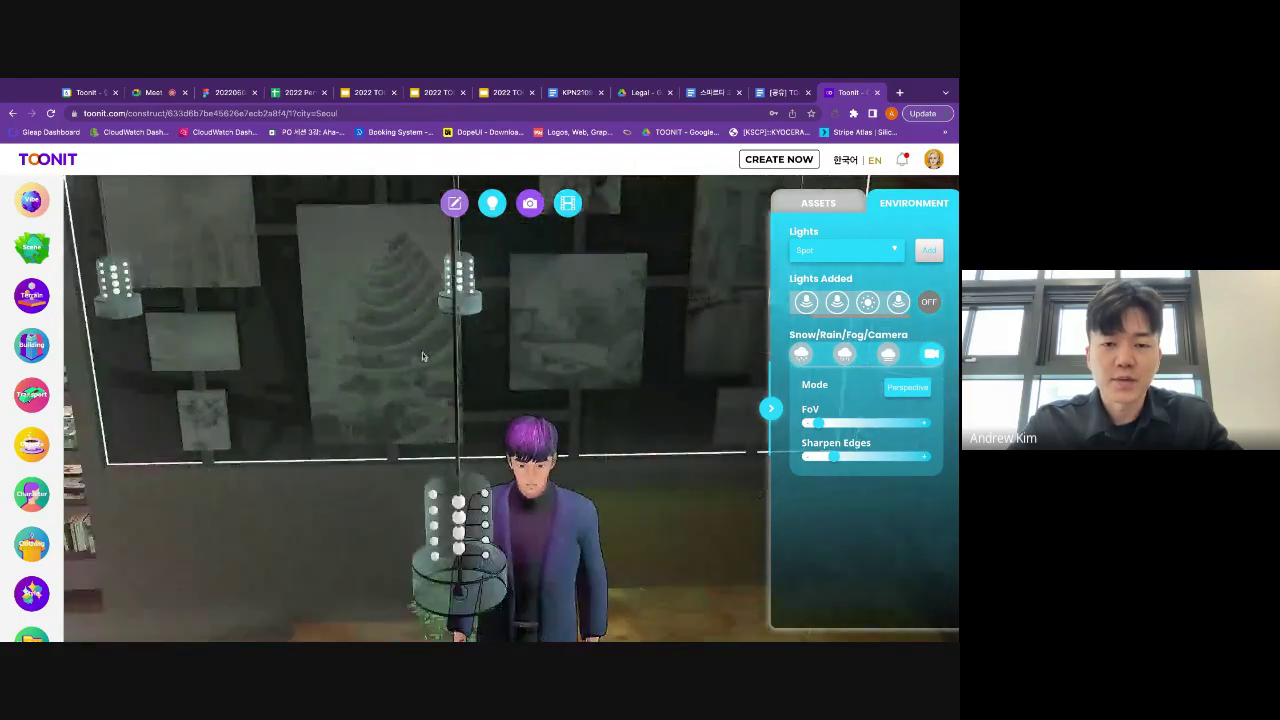
scroll(422, 353, up, 3)
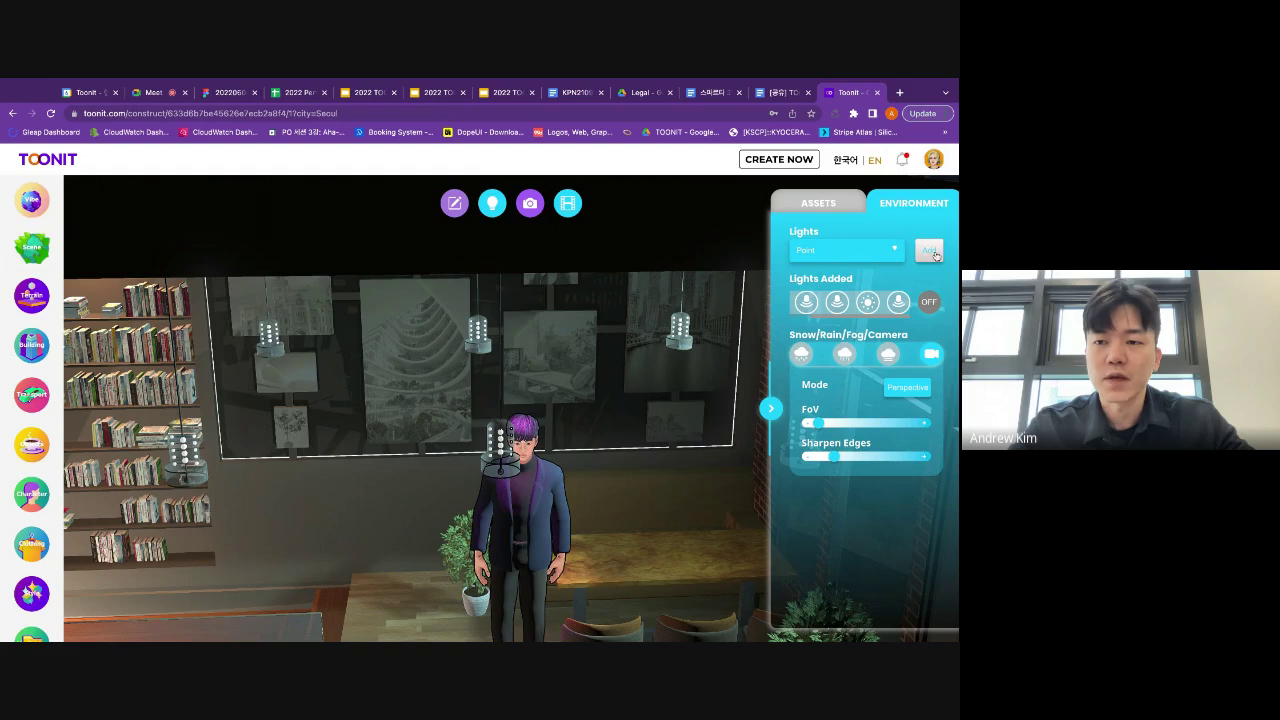
click(935, 255)
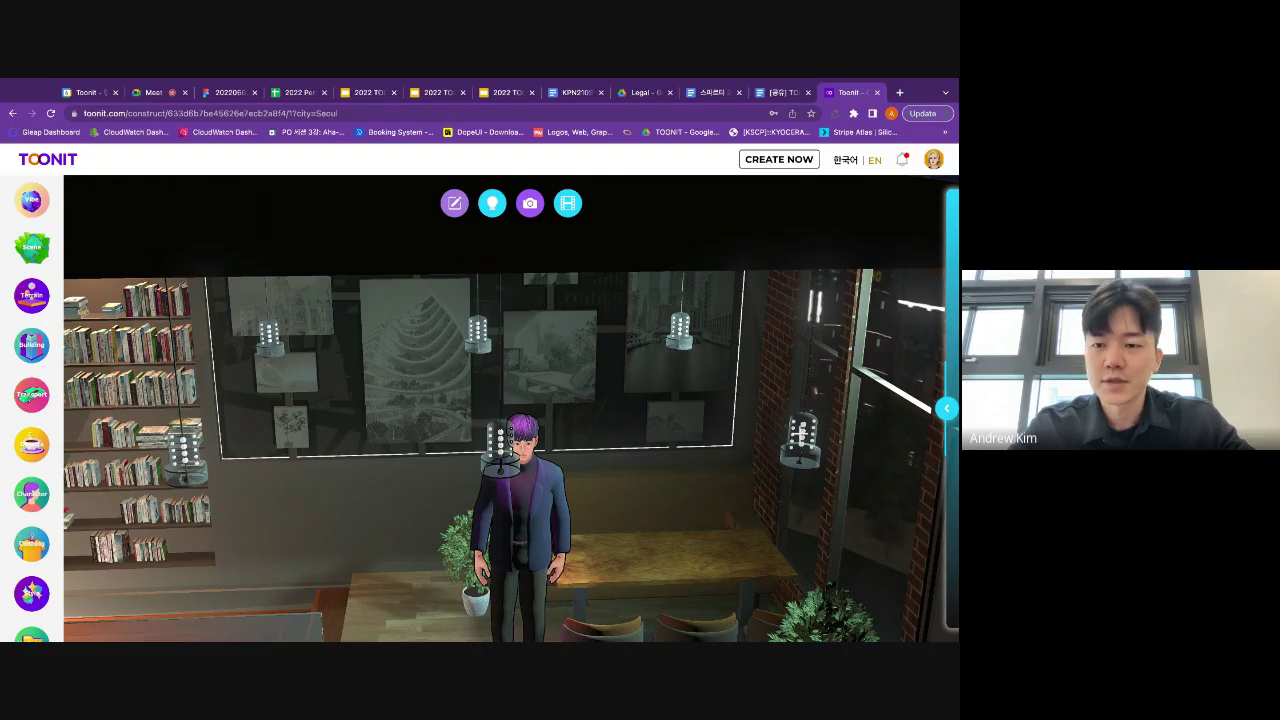
click(800, 434)
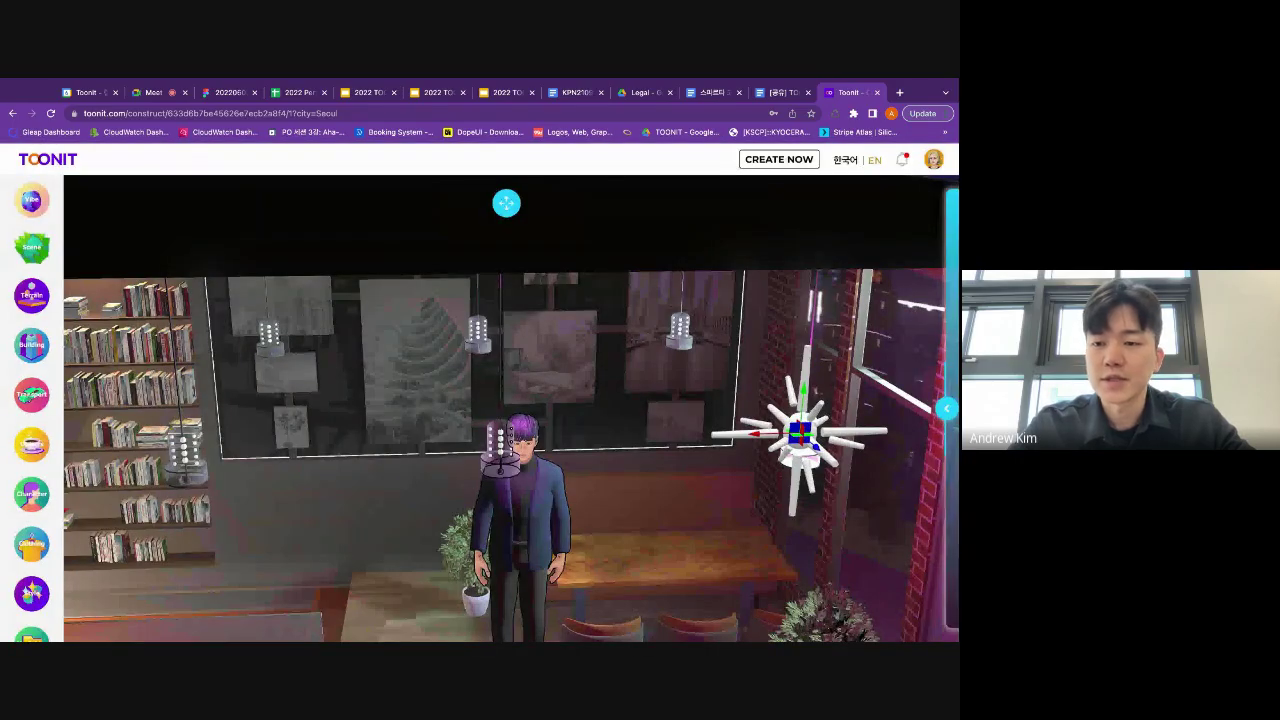
drag(830, 392, 889, 386)
click(874, 386)
drag(884, 430, 840, 453)
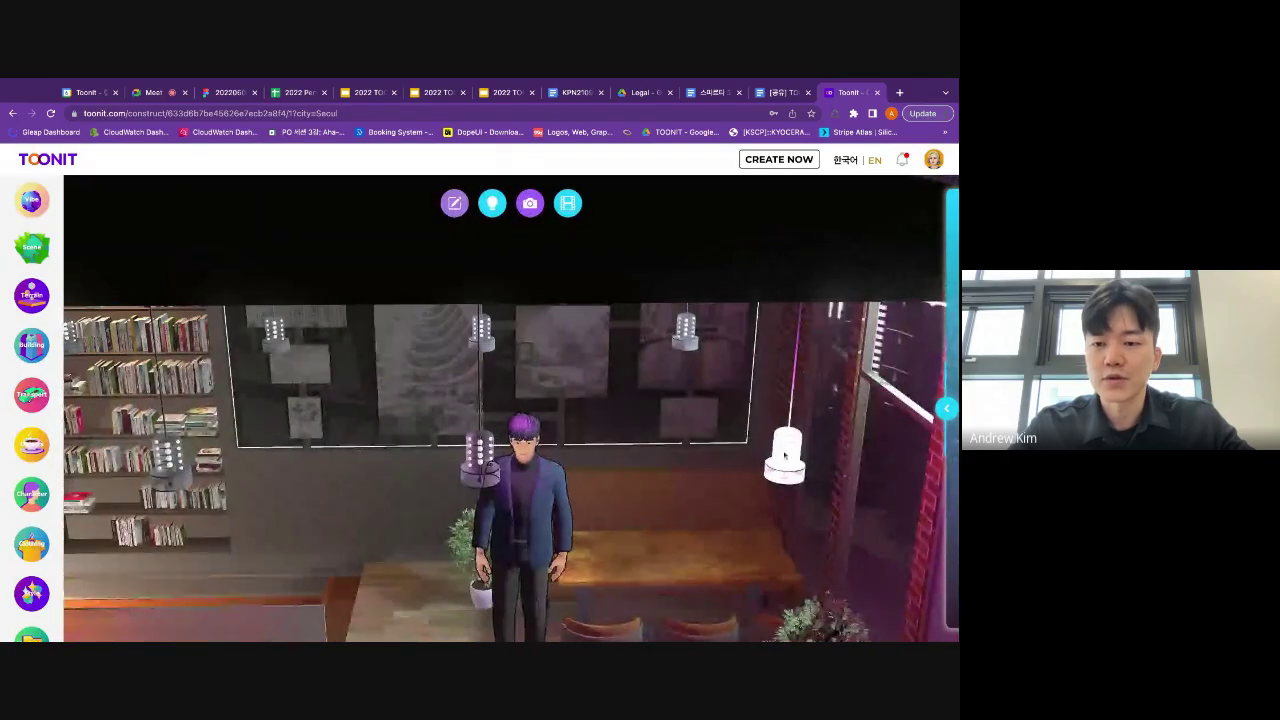
scroll(667, 487, up, 3)
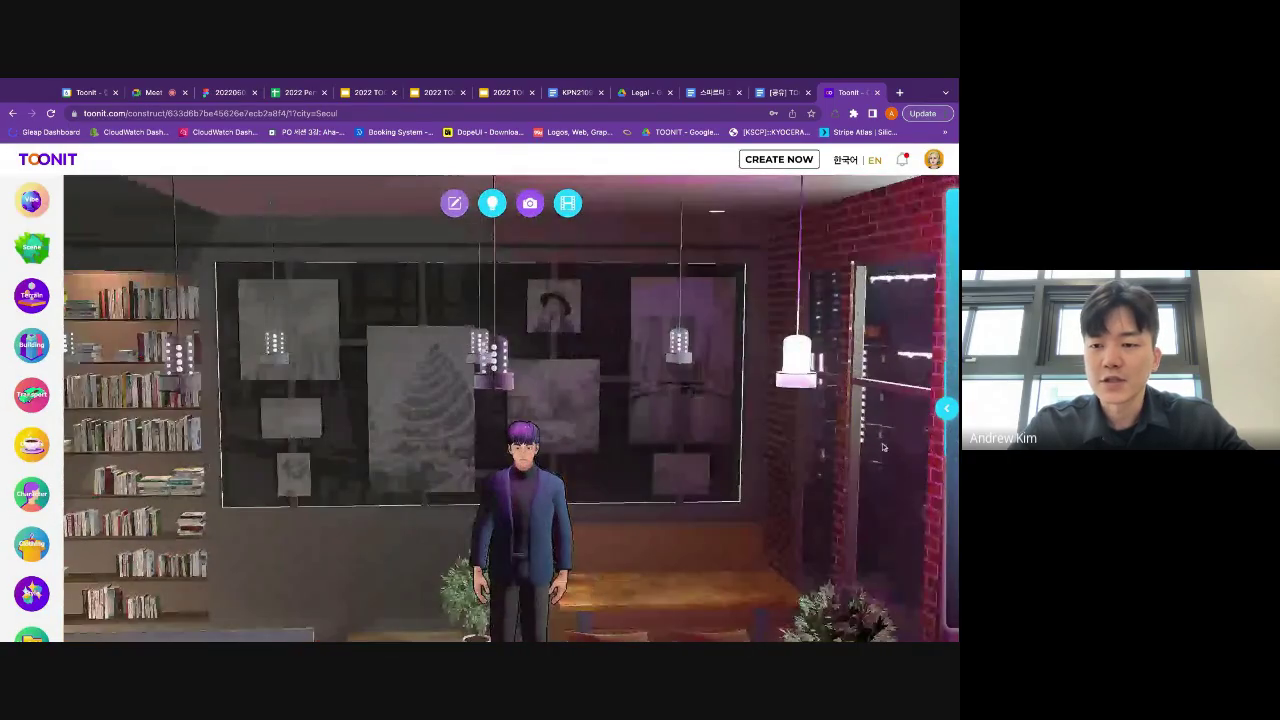
- Change the hanging lamp's point light colour to green and lower the light slightly
click(946, 409)
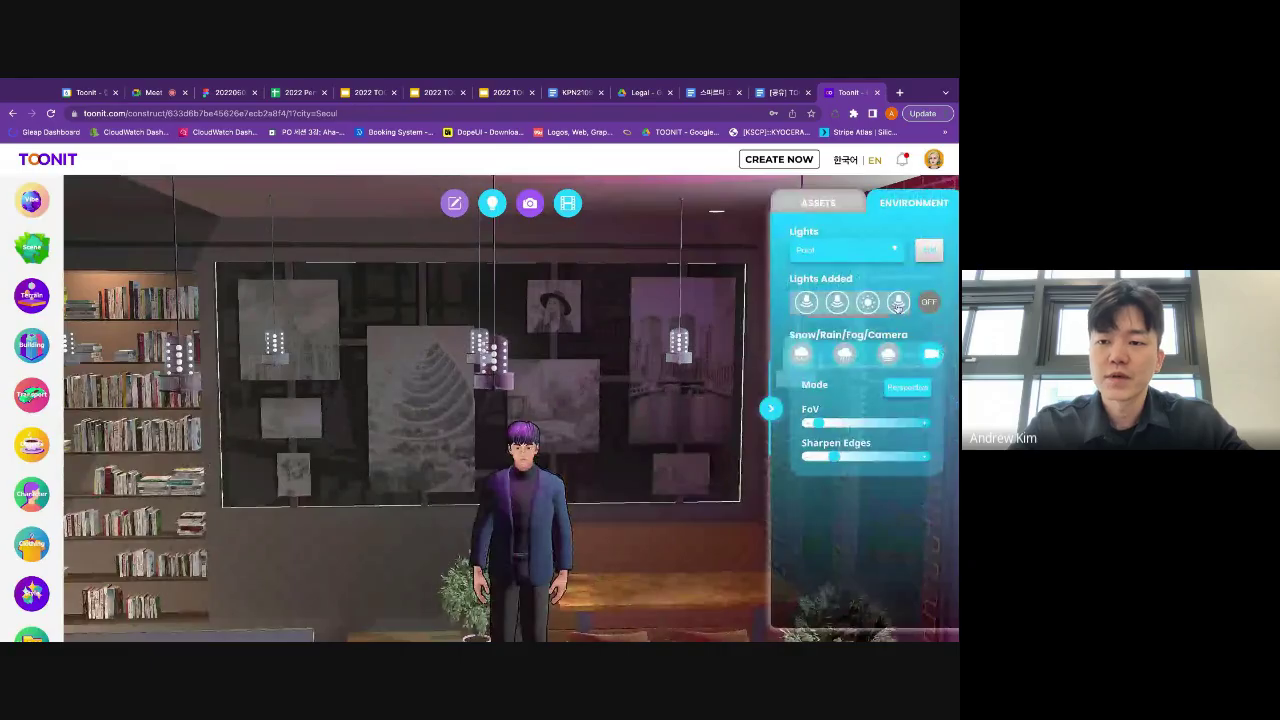
click(898, 303)
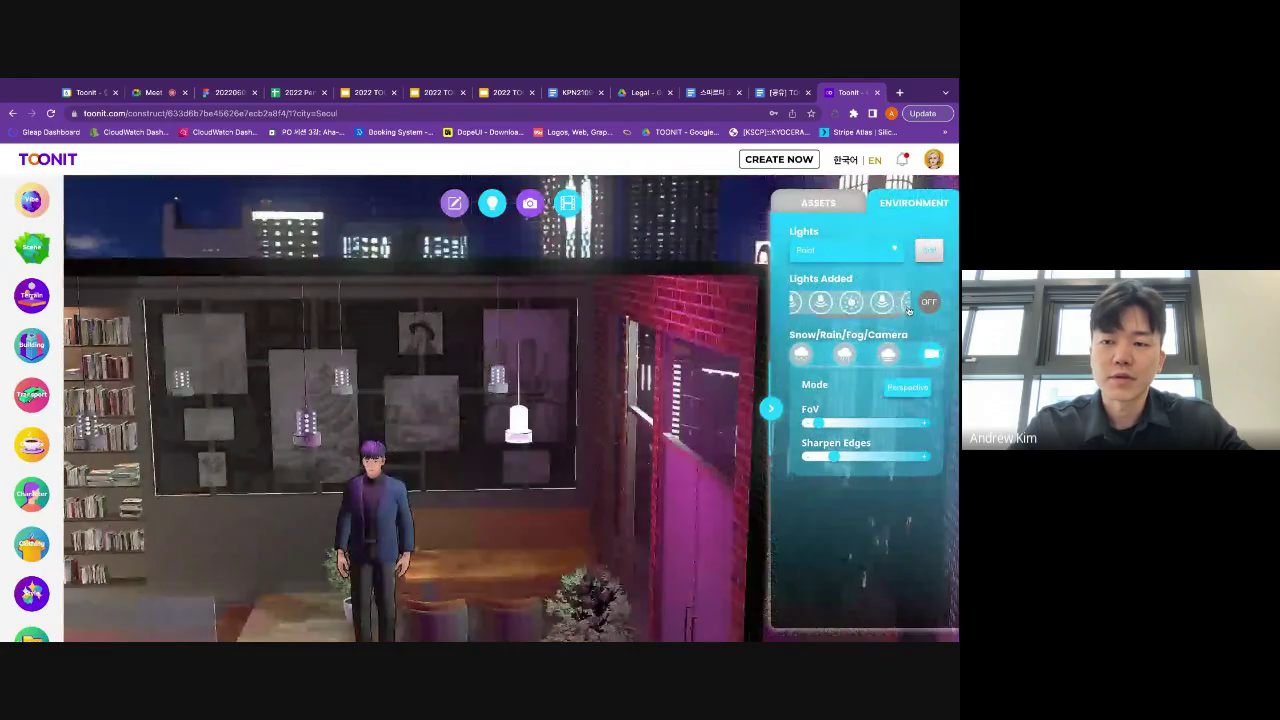
click(907, 305)
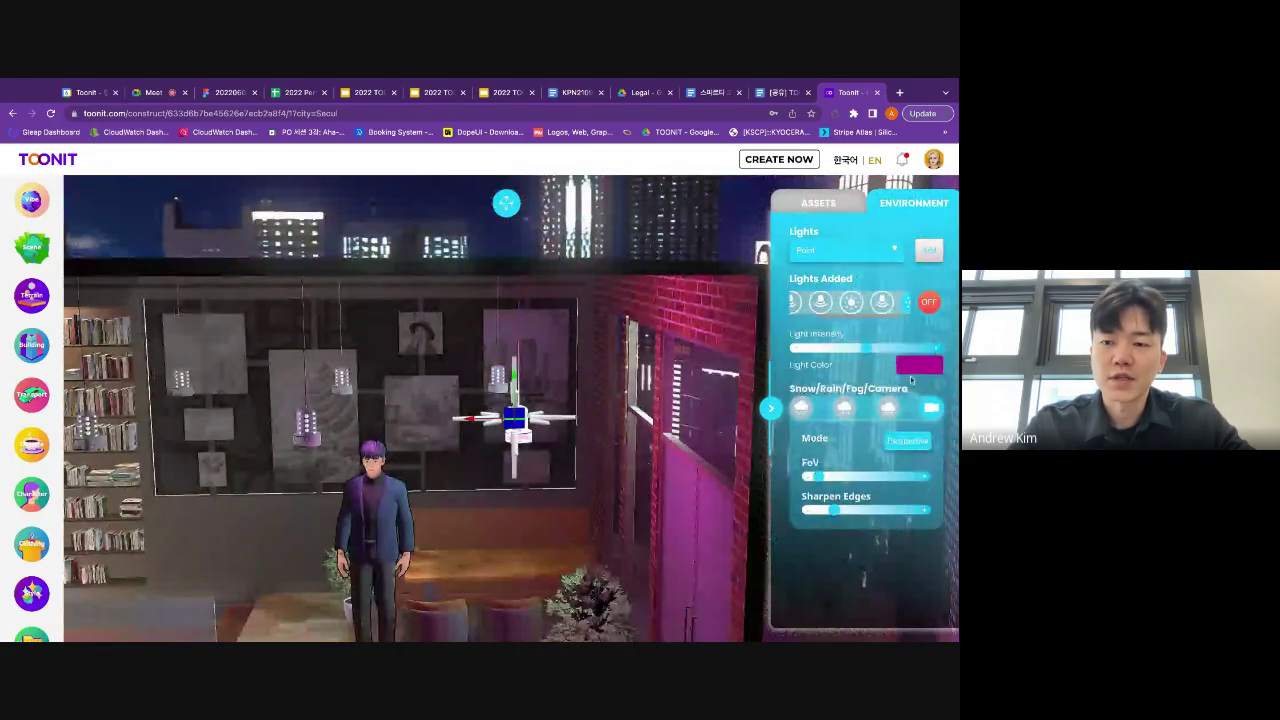
click(920, 367)
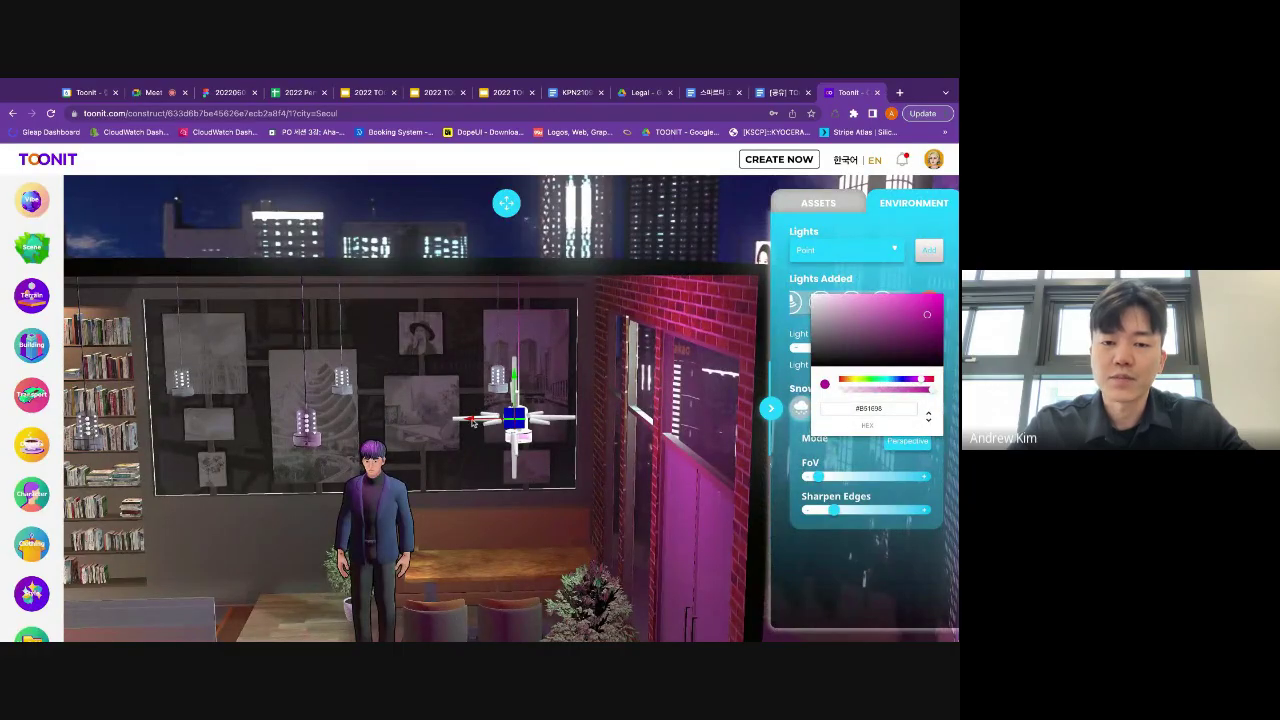
click(846, 380)
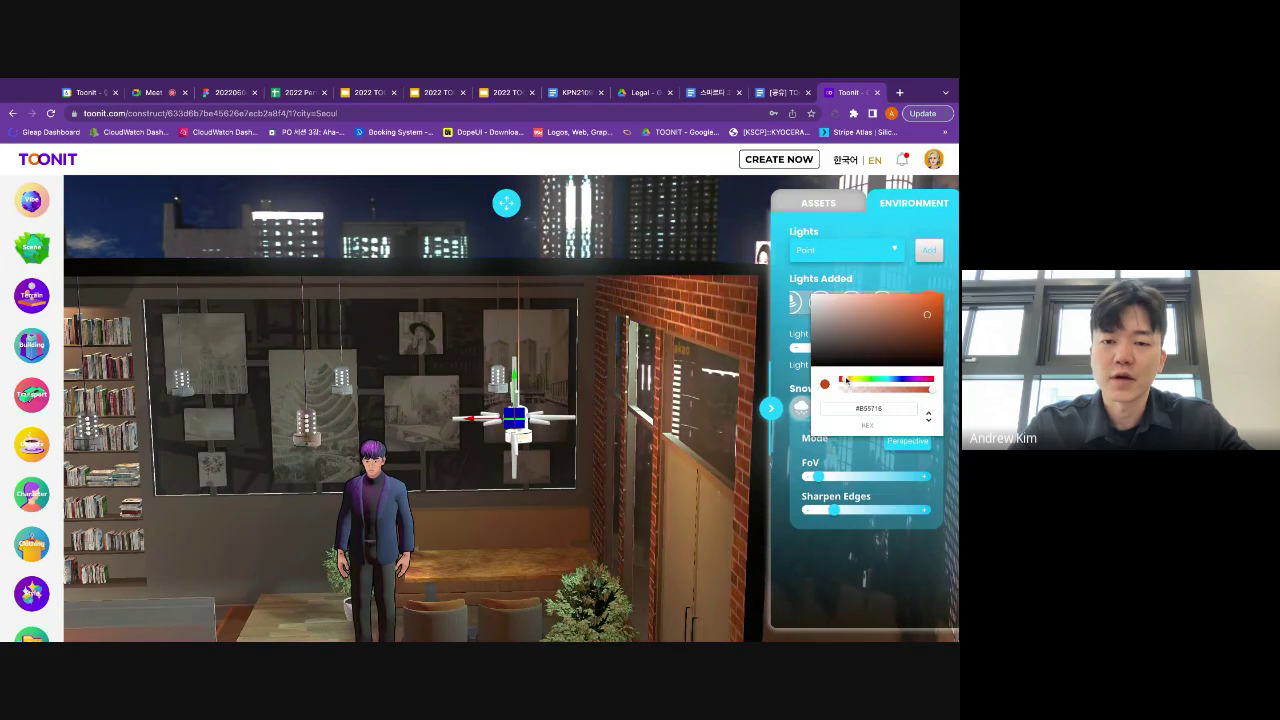
click(878, 381)
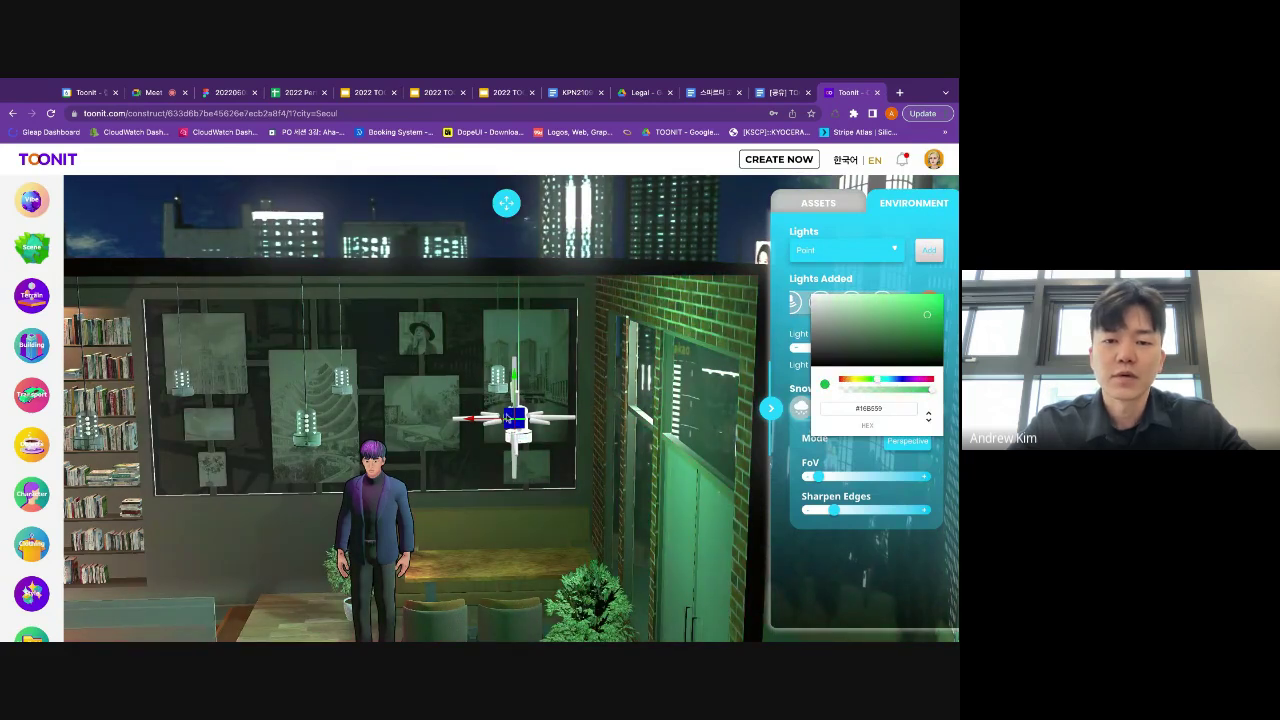
click(511, 418)
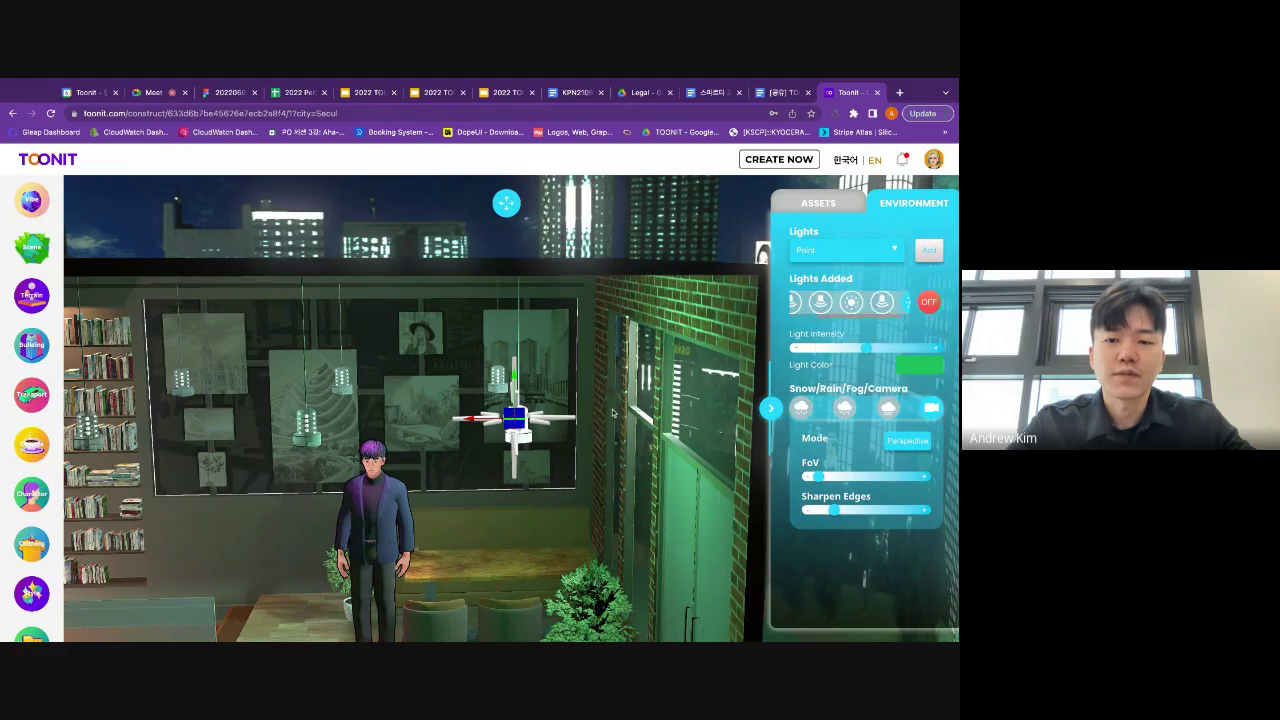
mouse_move(514, 418)
mouse_down()
mouse_move(288, 424)
mouse_move(311, 425)
mouse_move(328, 387)
mouse_move(500, 386)
mouse_move(199, 370)
mouse_move(300, 428)
mouse_move(295, 437)
mouse_move(513, 423)
mouse_up()
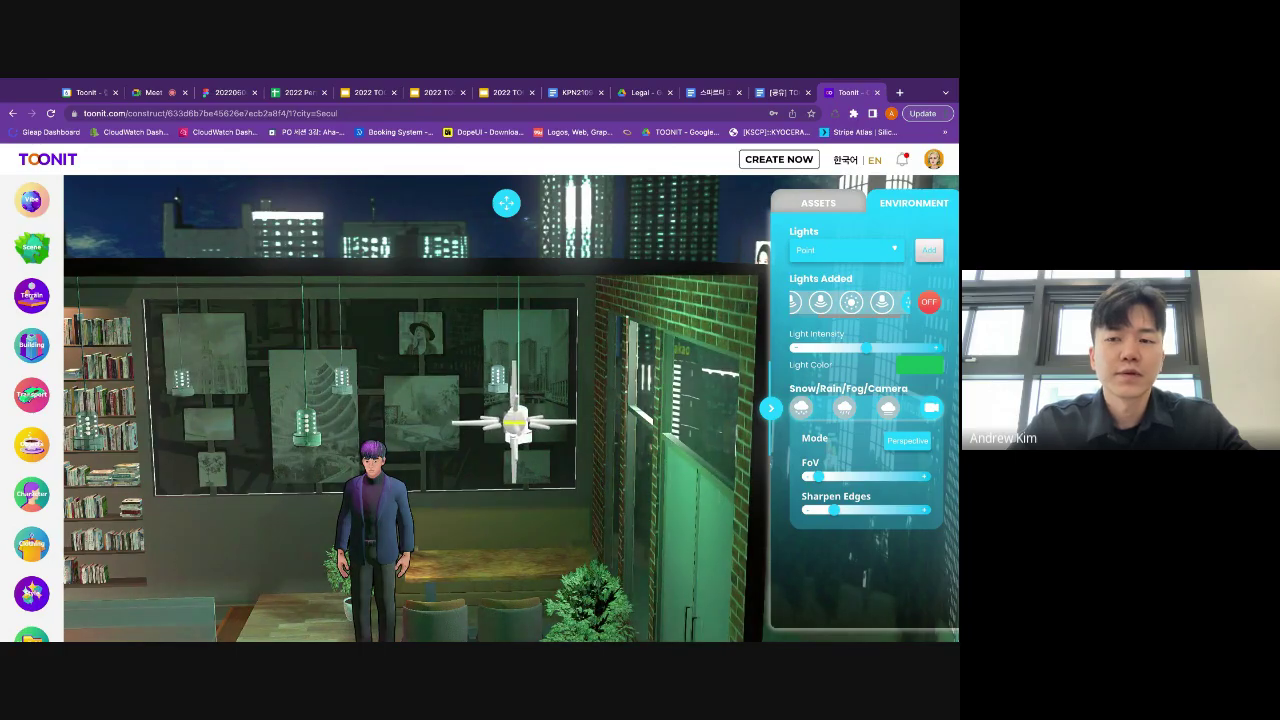
click(585, 474)
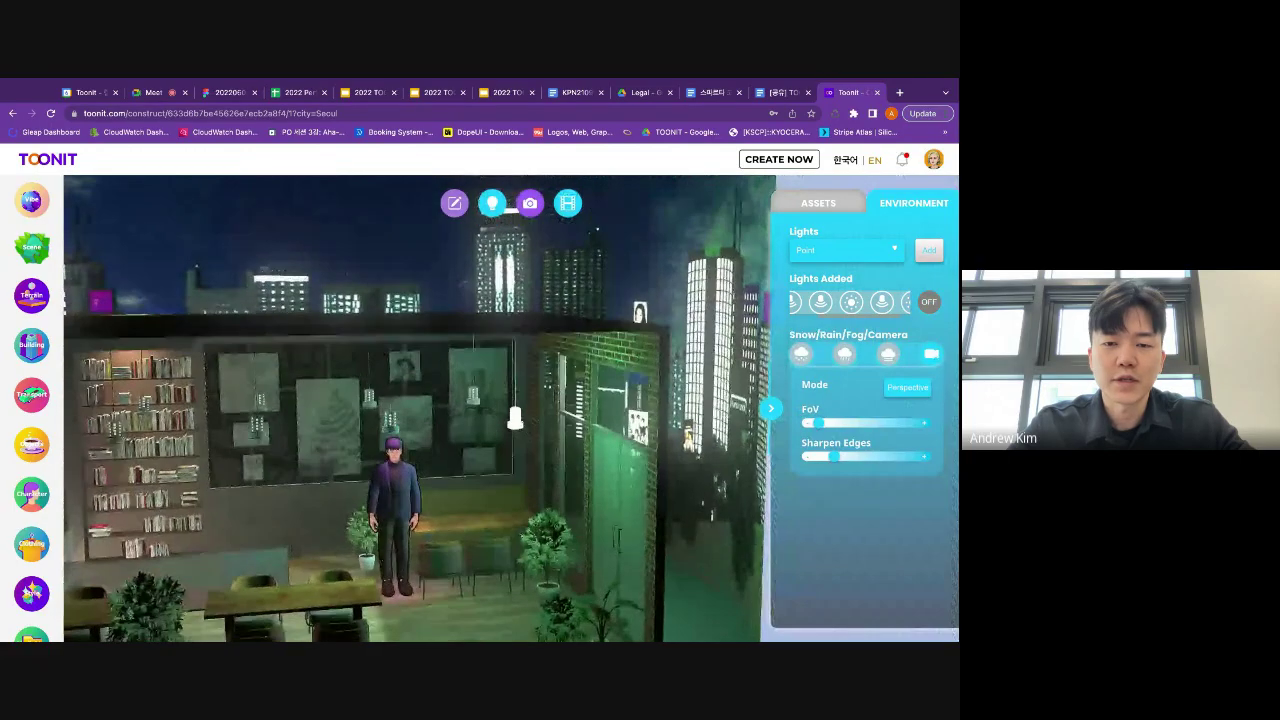
- Add a Directional light on the café floor beside the front table and chairs
scroll(511, 408, up, 10)
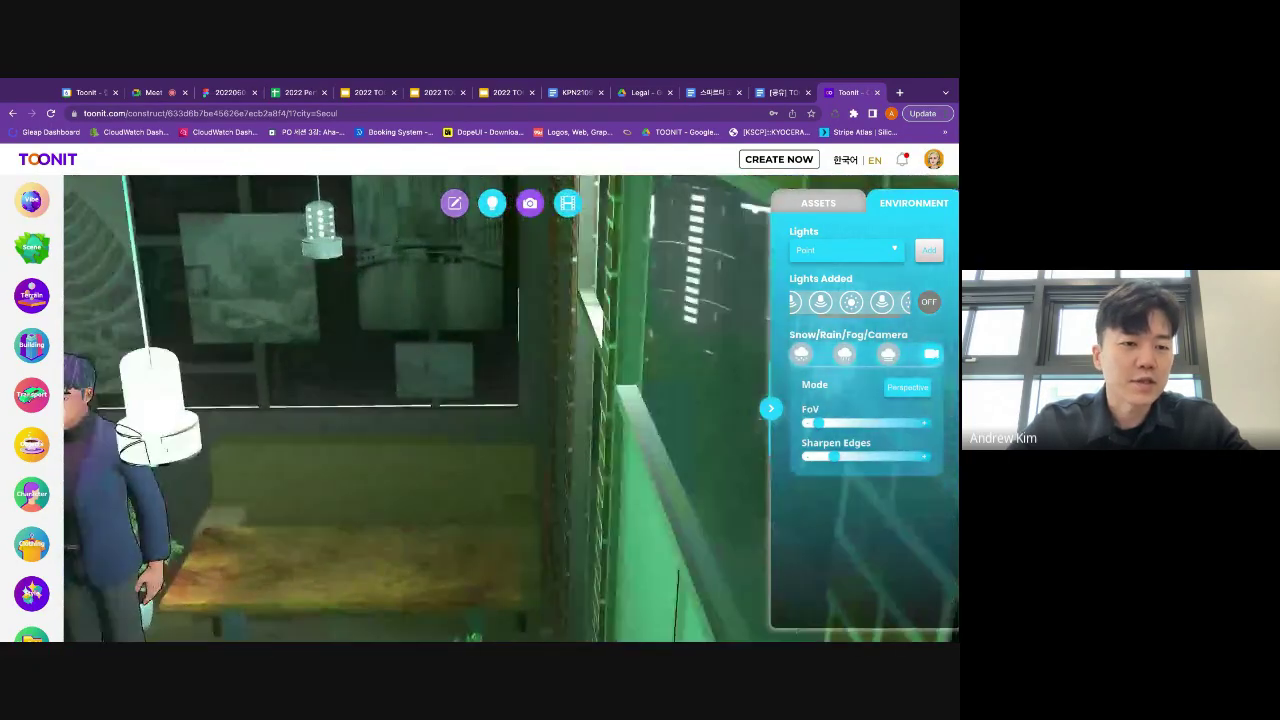
right_drag(525, 470, 613, 459)
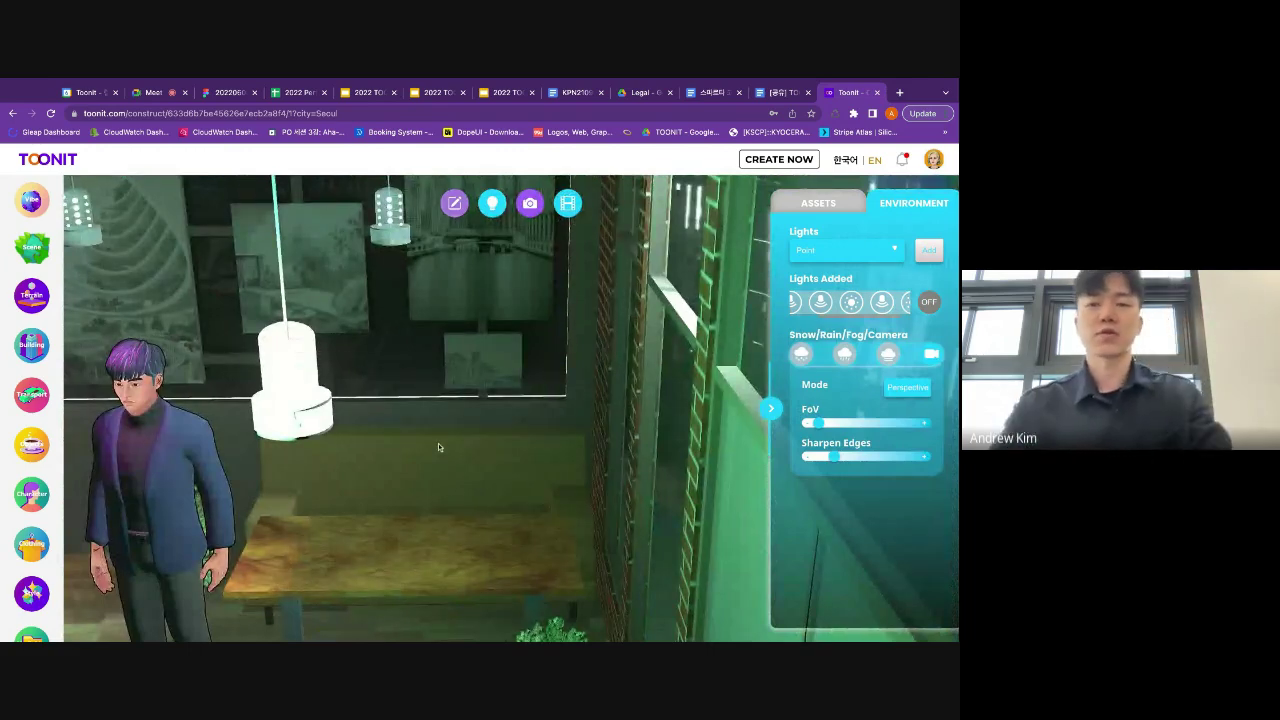
scroll(381, 397, down, 10)
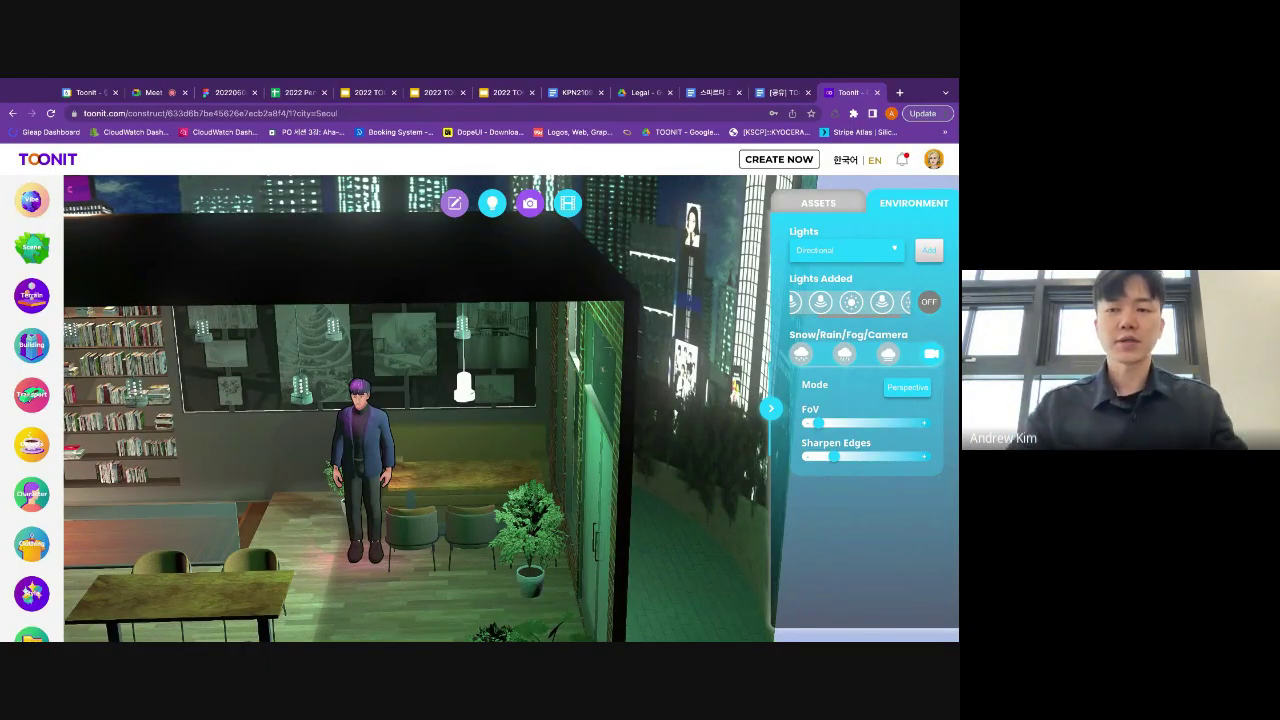
drag(537, 365, 537, 364)
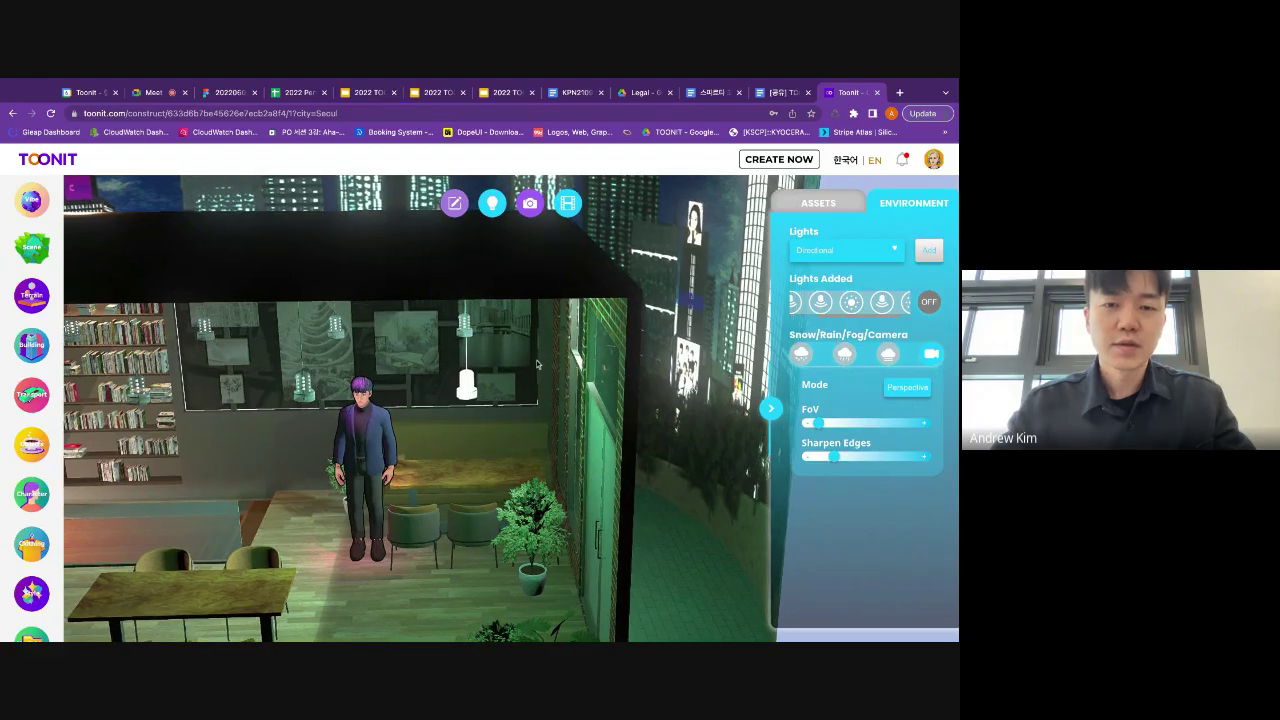
right_drag(537, 365, 591, 352)
drag(591, 354, 583, 365)
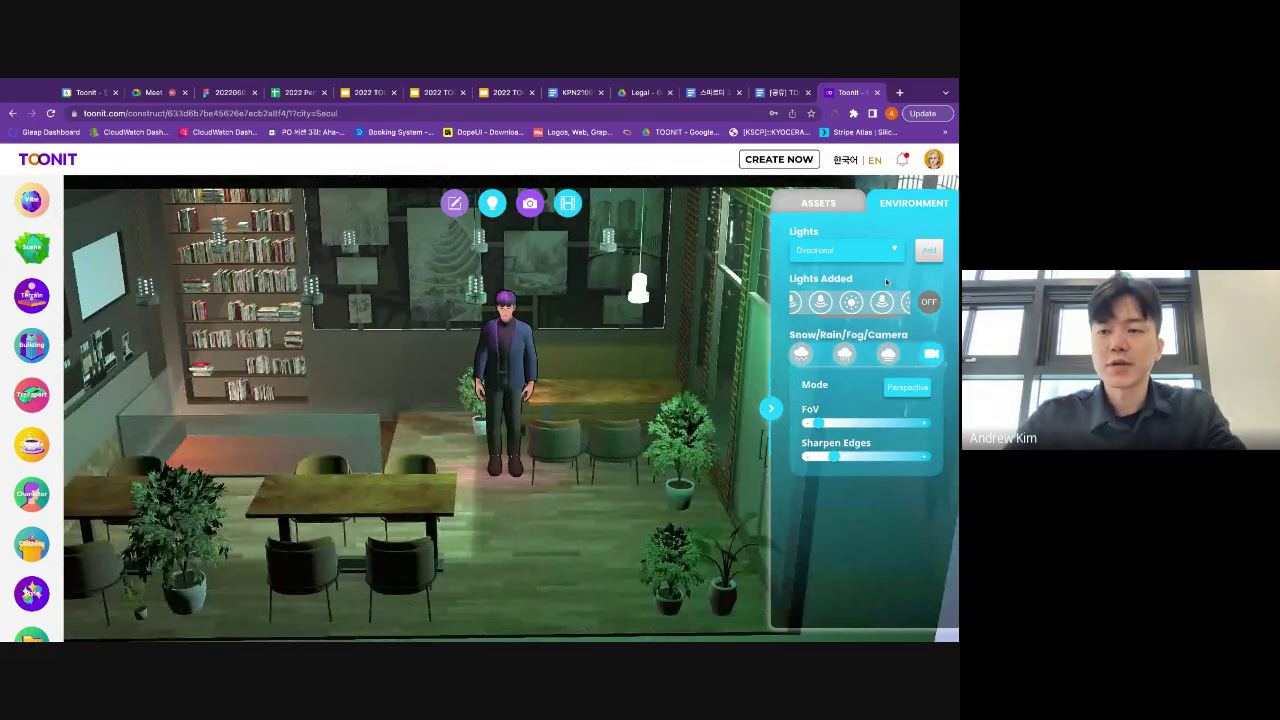
click(929, 255)
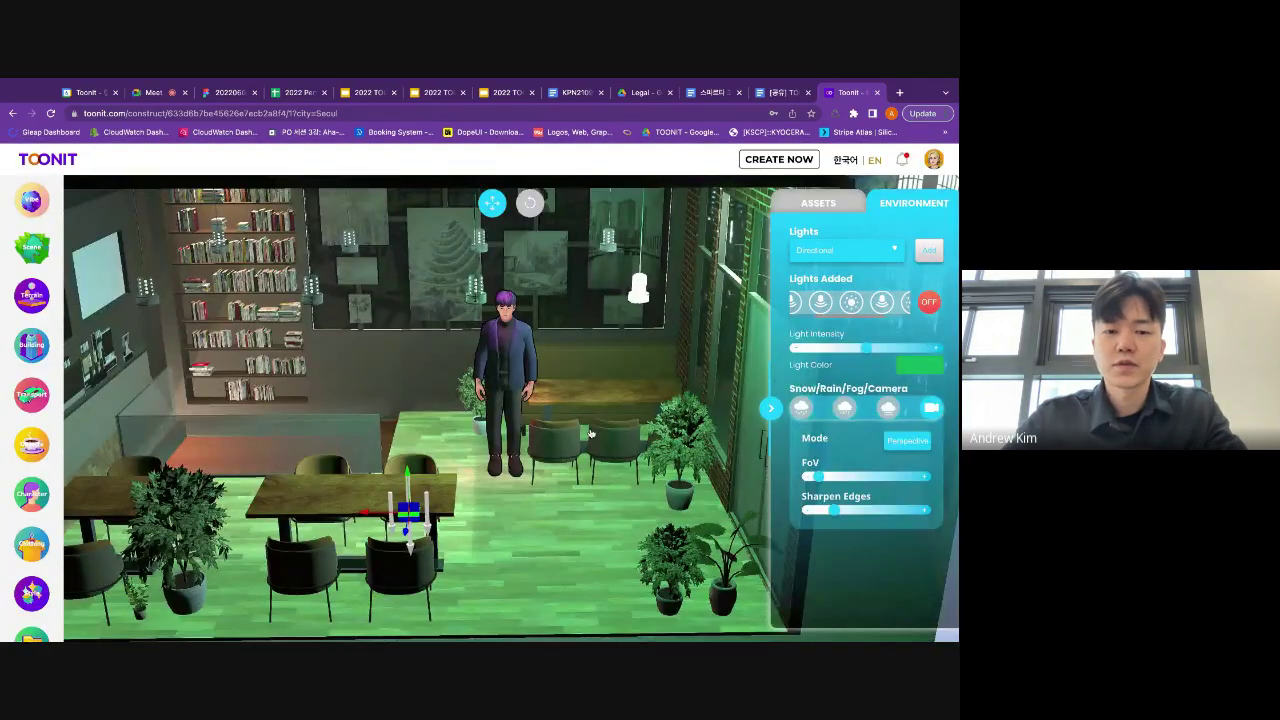
drag(576, 455, 500, 487)
scroll(500, 488, down, 5)
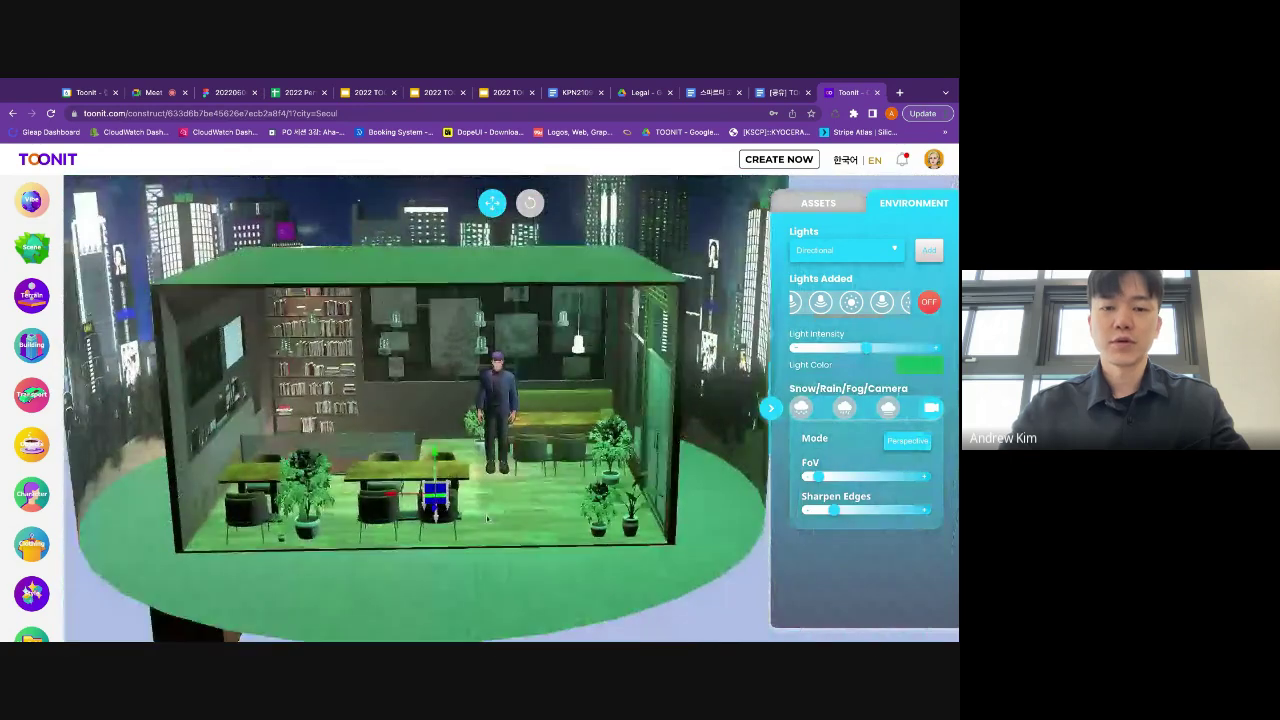
- Rotate the directional light beside the front table so that it shines upward, and inspect its effect from beneath the café floor
right_drag(500, 525, 574, 468)
drag(574, 468, 530, 498)
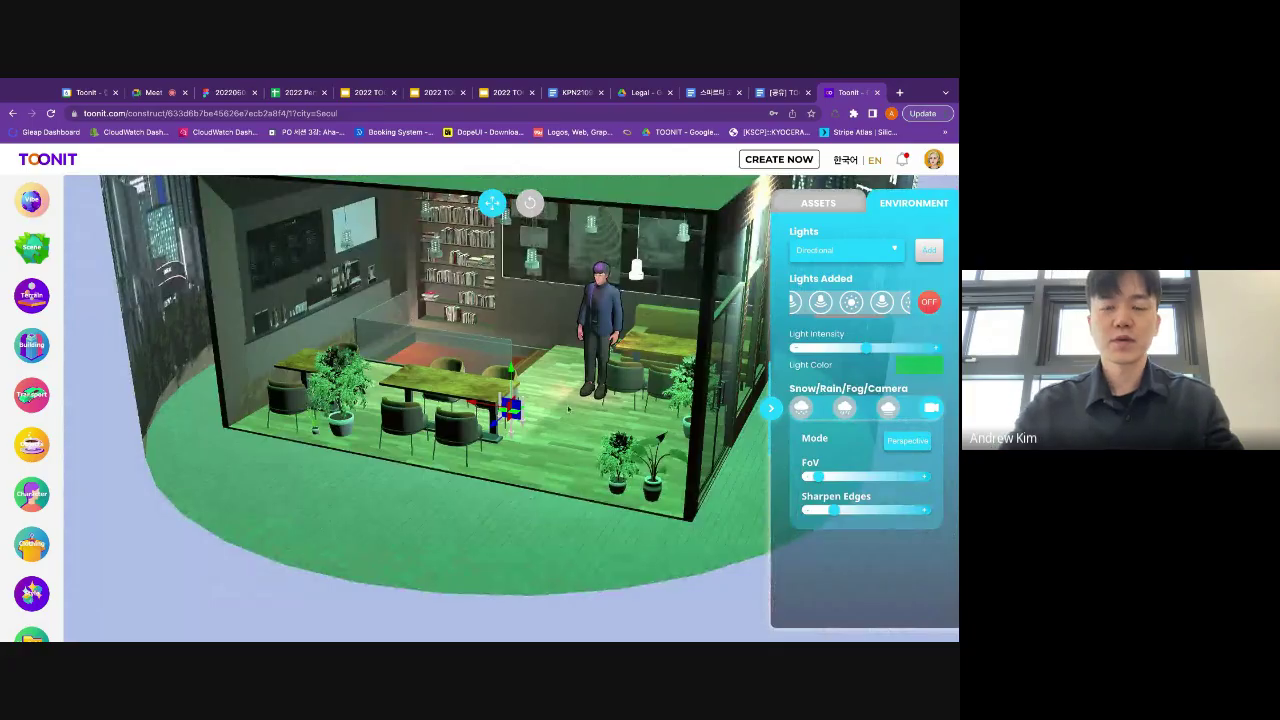
mouse_move(548, 552)
mouse_down()
mouse_move(541, 474)
mouse_move(545, 534)
mouse_up()
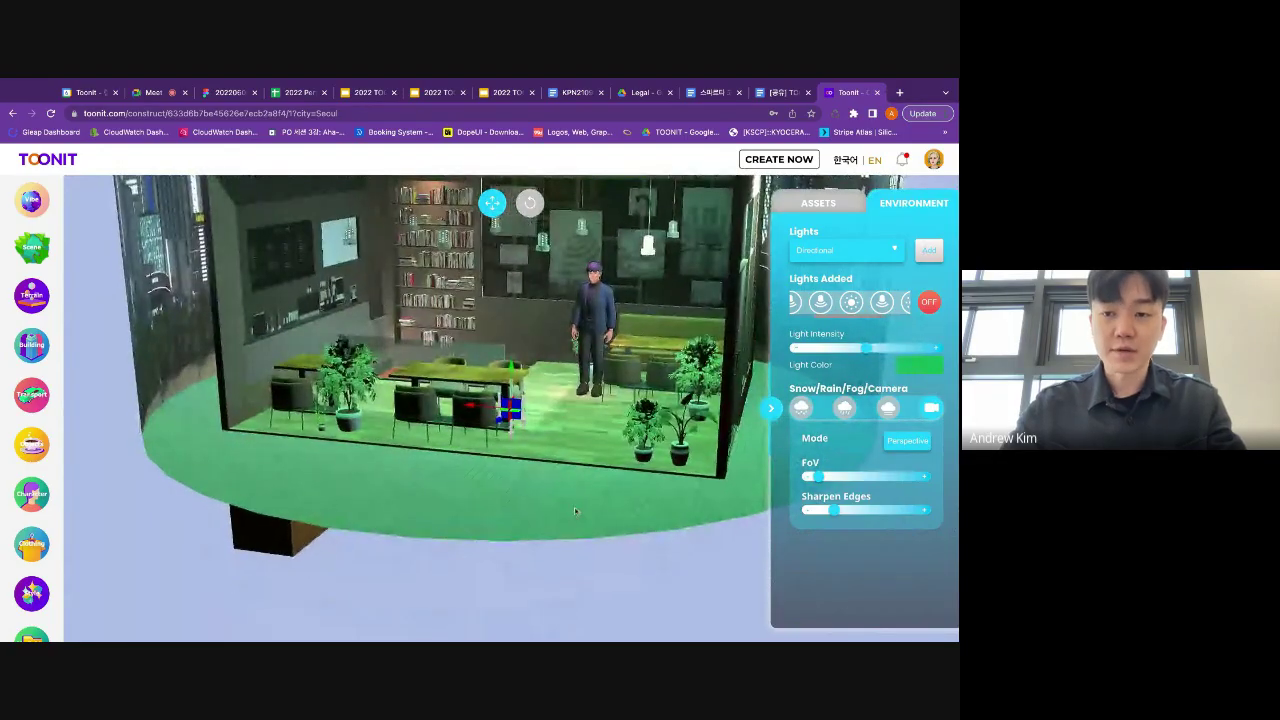
click(529, 203)
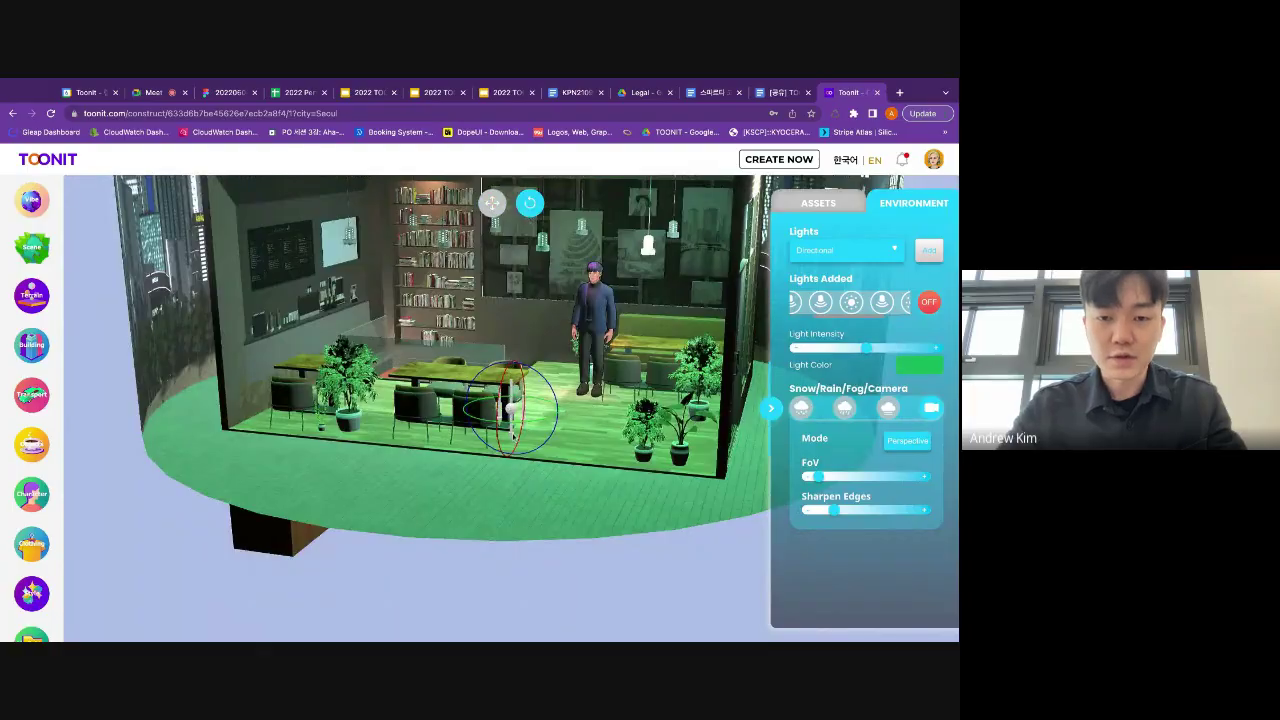
scroll(511, 408, up, 5)
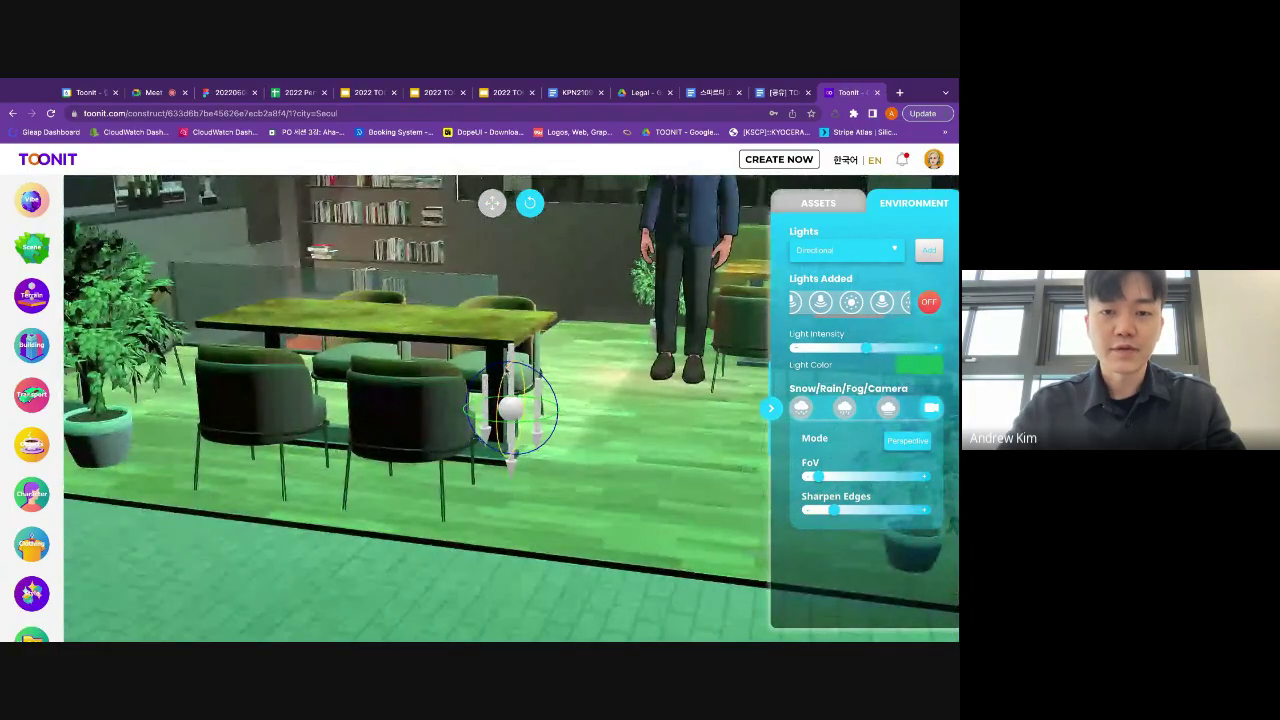
drag(508, 370, 512, 412)
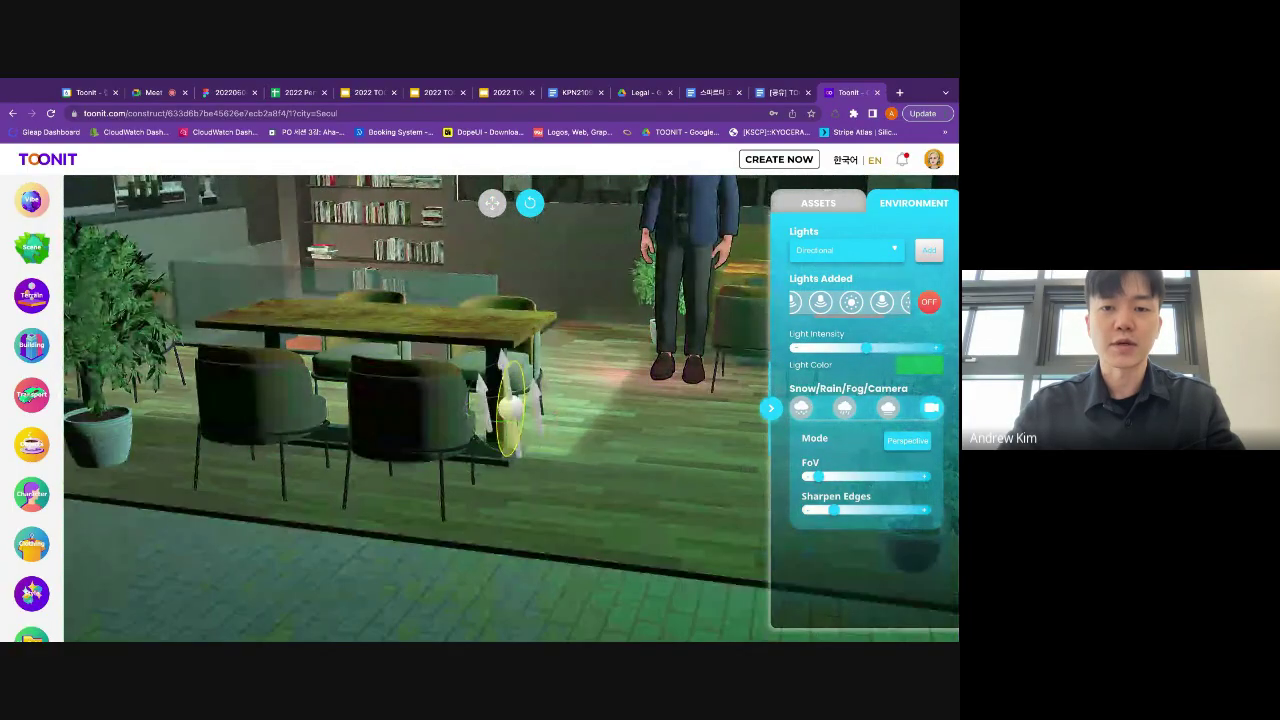
click(600, 476)
scroll(583, 521, down, 5)
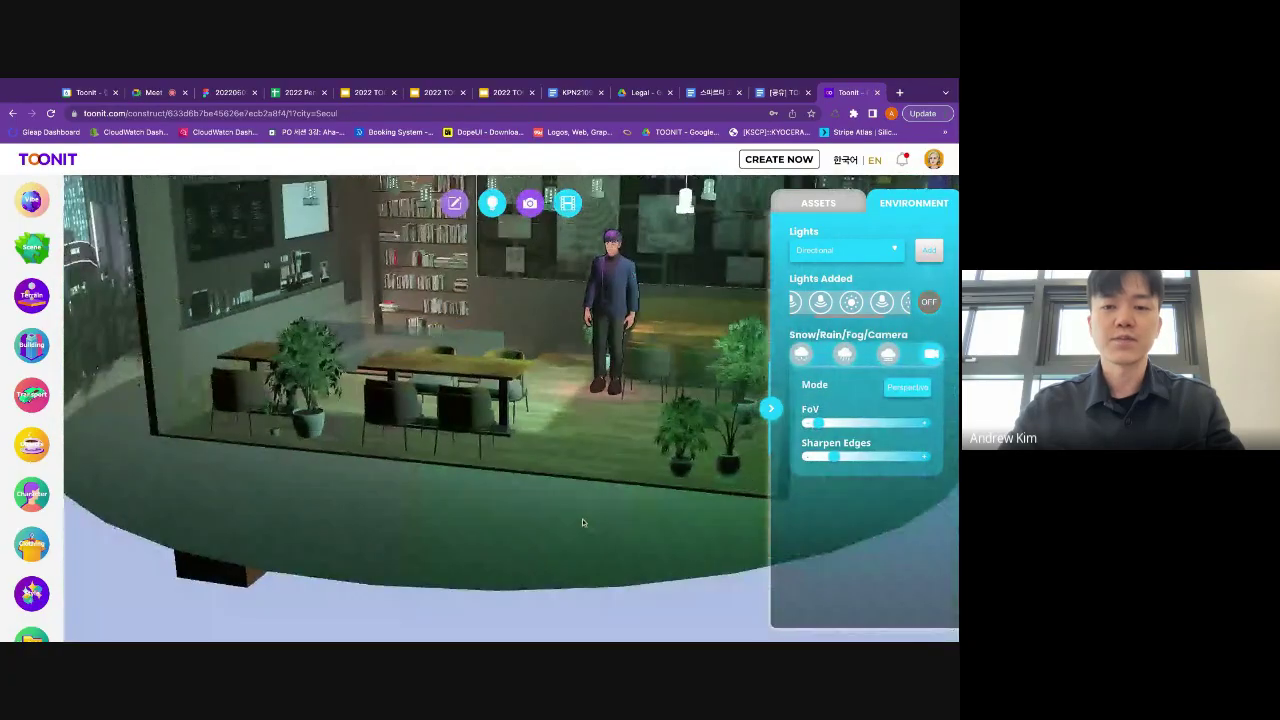
drag(583, 522, 466, 360)
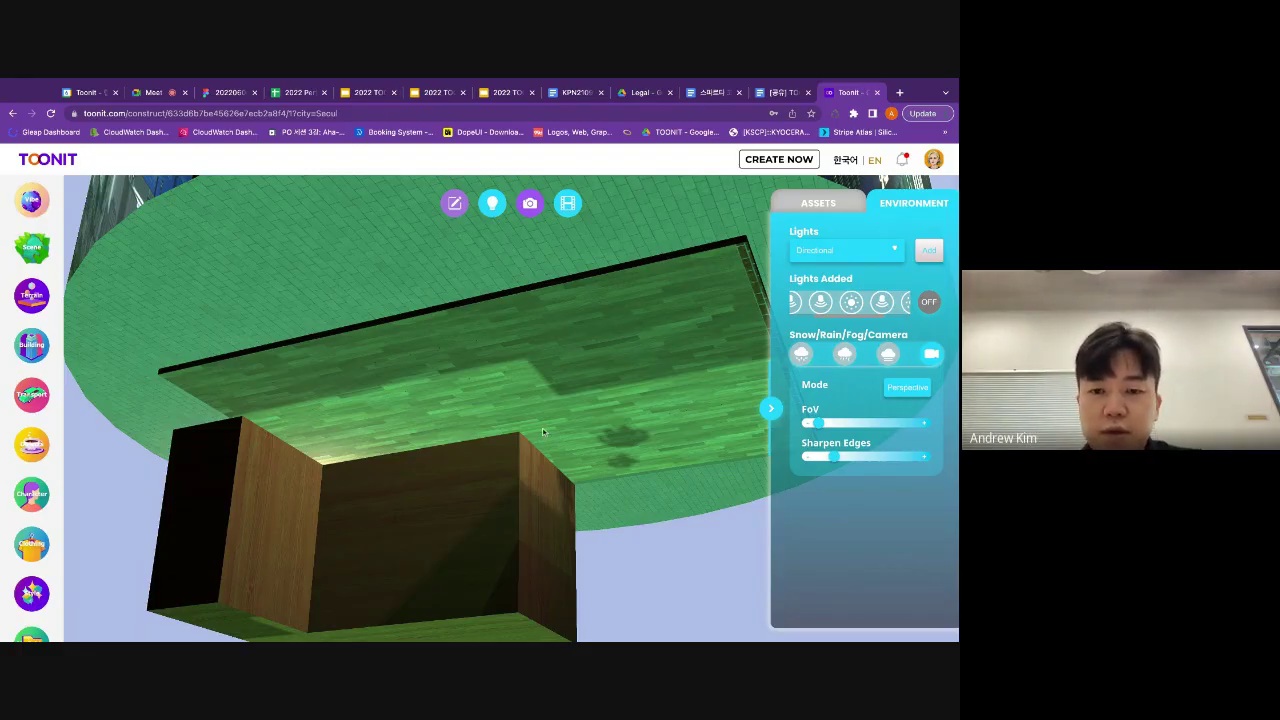
drag(577, 310, 578, 347)
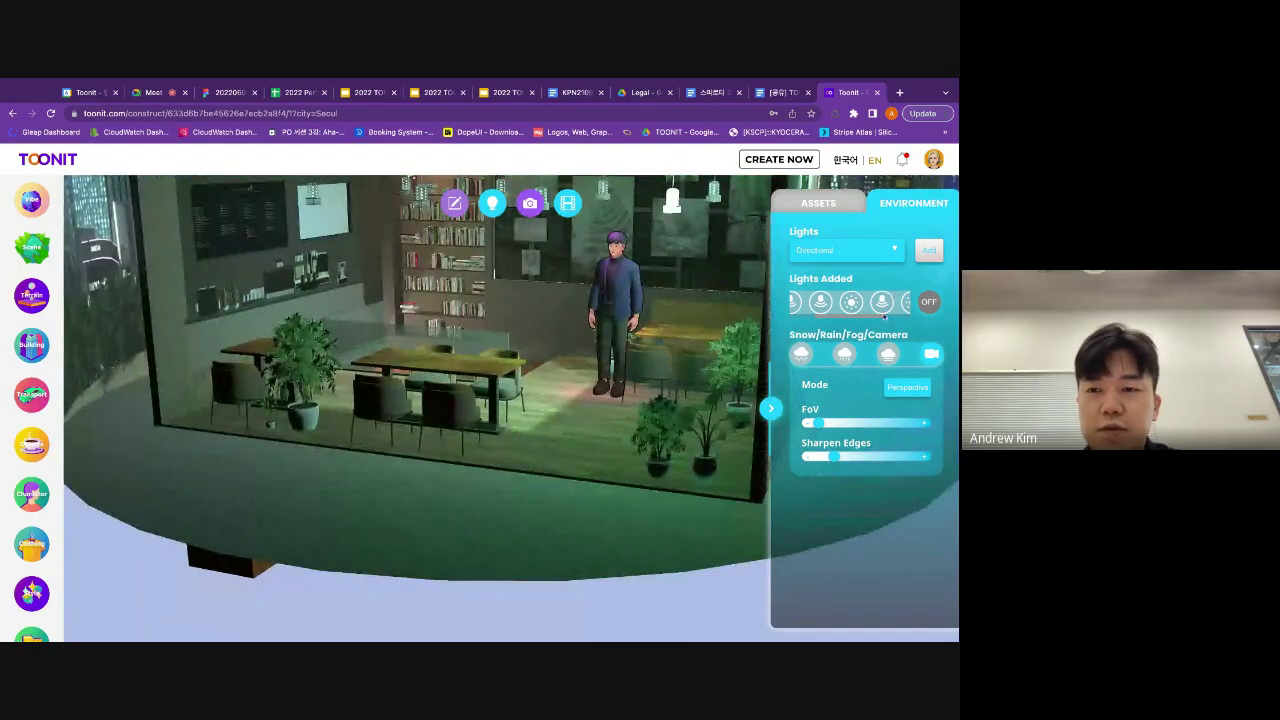